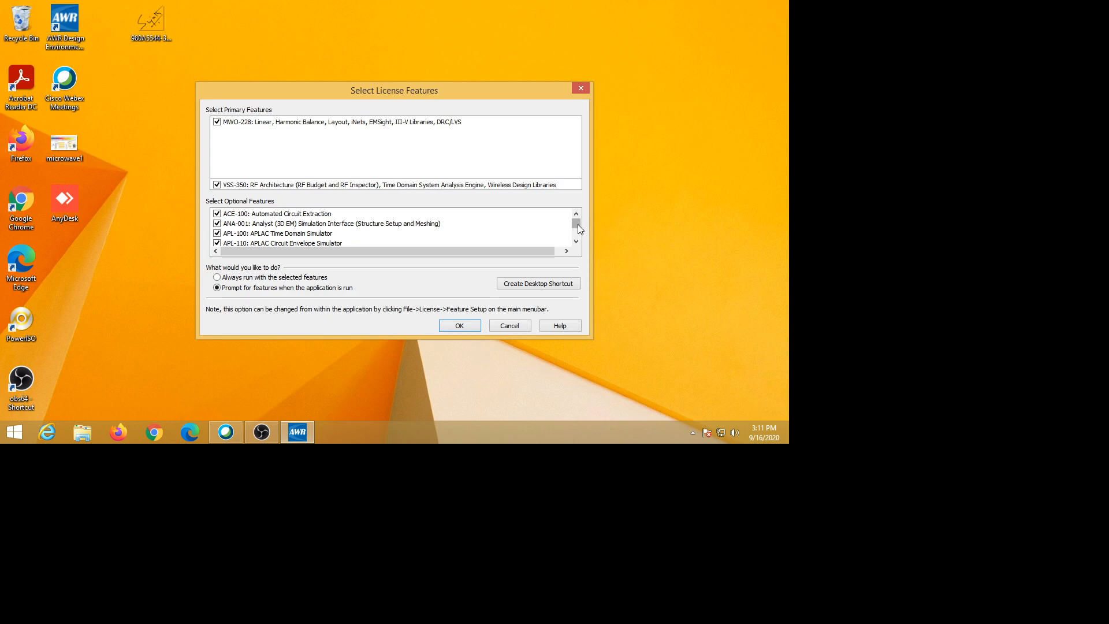
Review the optional license features, accept the selected ones and acknowledge the educational-use license notice.
drag(577, 224, 581, 235)
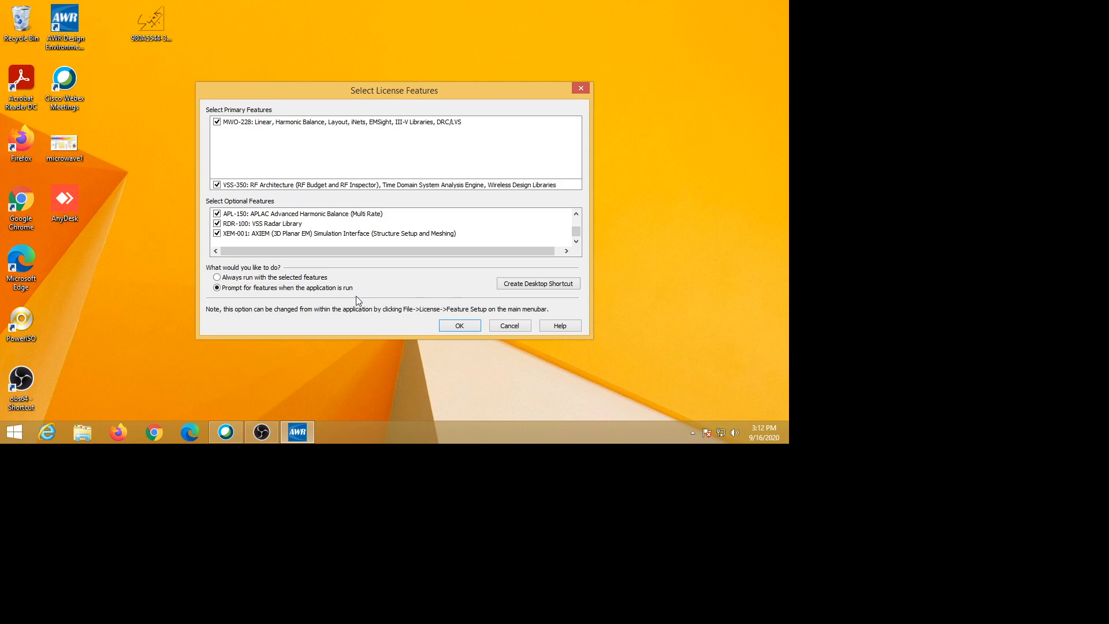
click(460, 325)
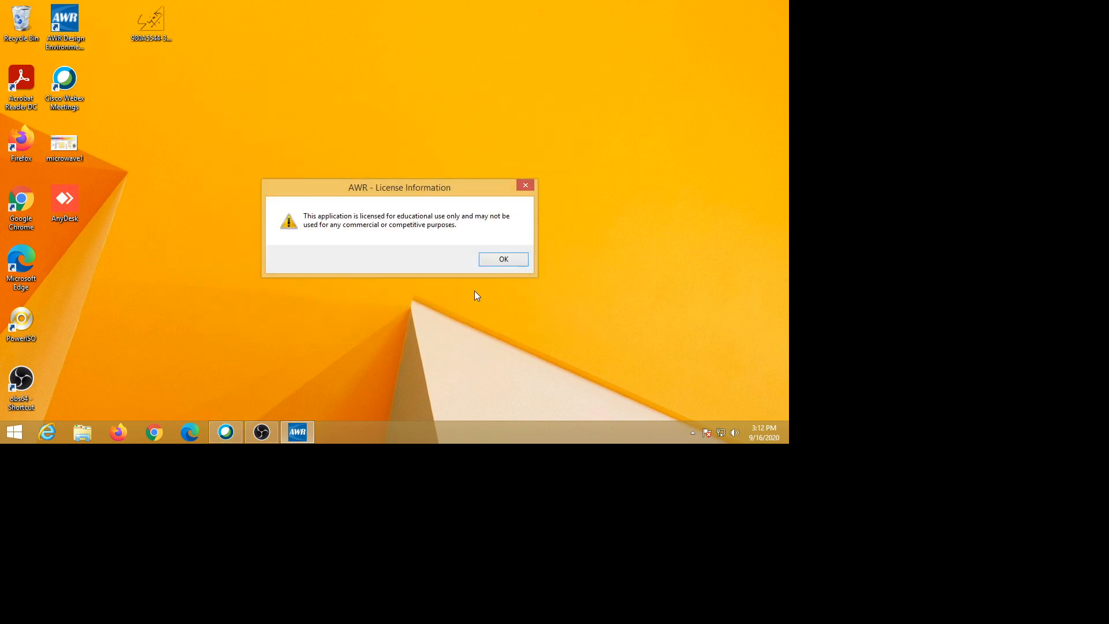
click(498, 262)
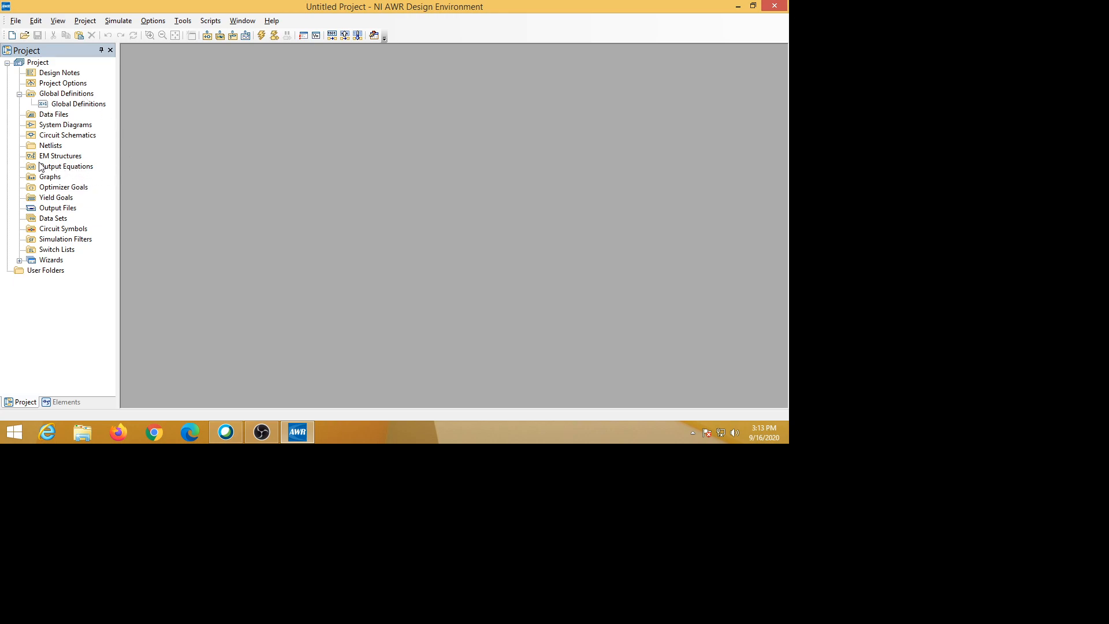
Create an EM structure named Resonator1 with the AWR AXIEM - Async simulator and default initialization, and maximize its layout window.
right_click(74, 160)
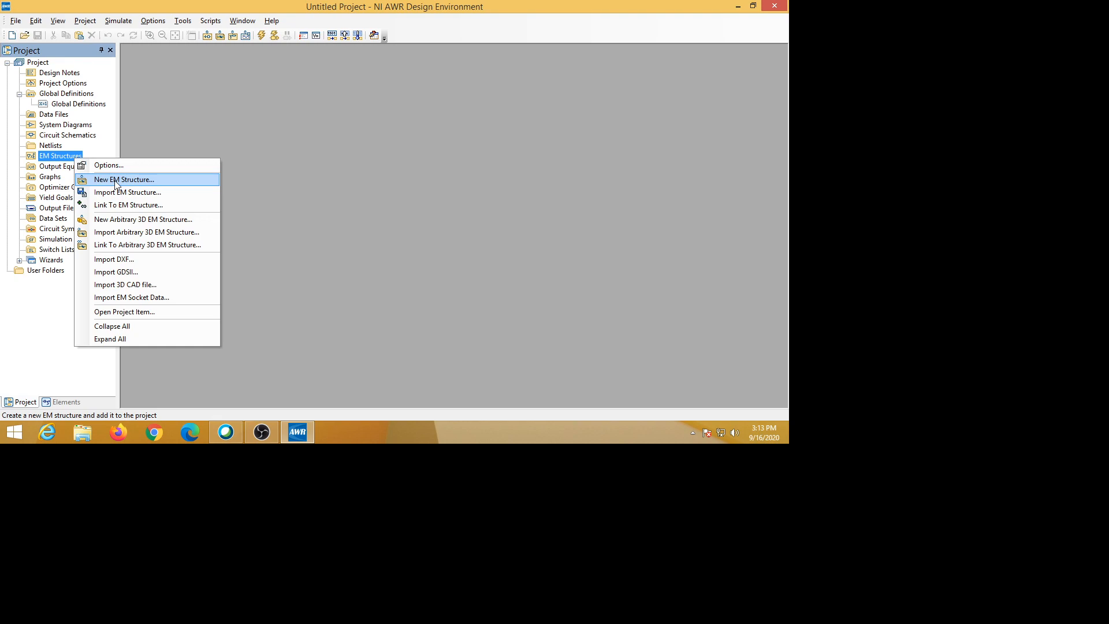
click(114, 180)
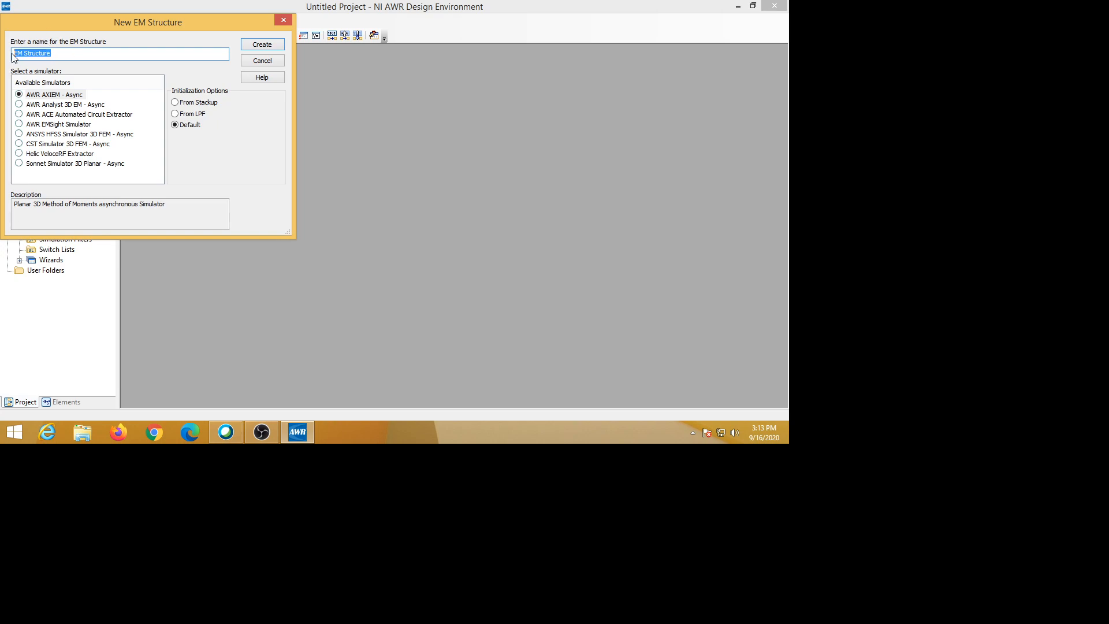
text(Resonator1)
click(260, 48)
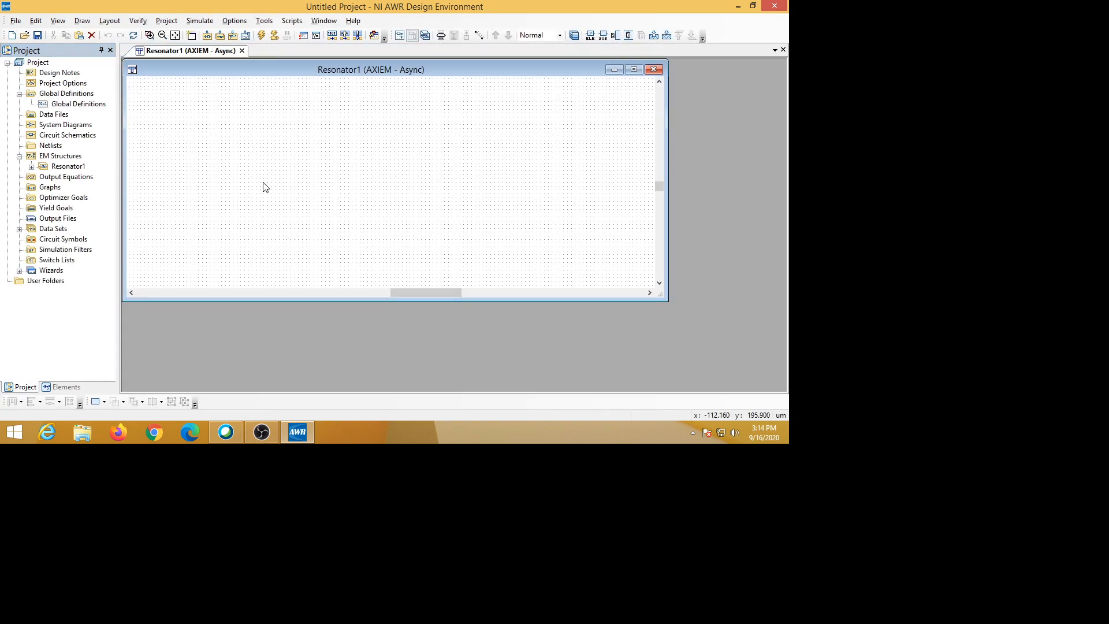
click(634, 70)
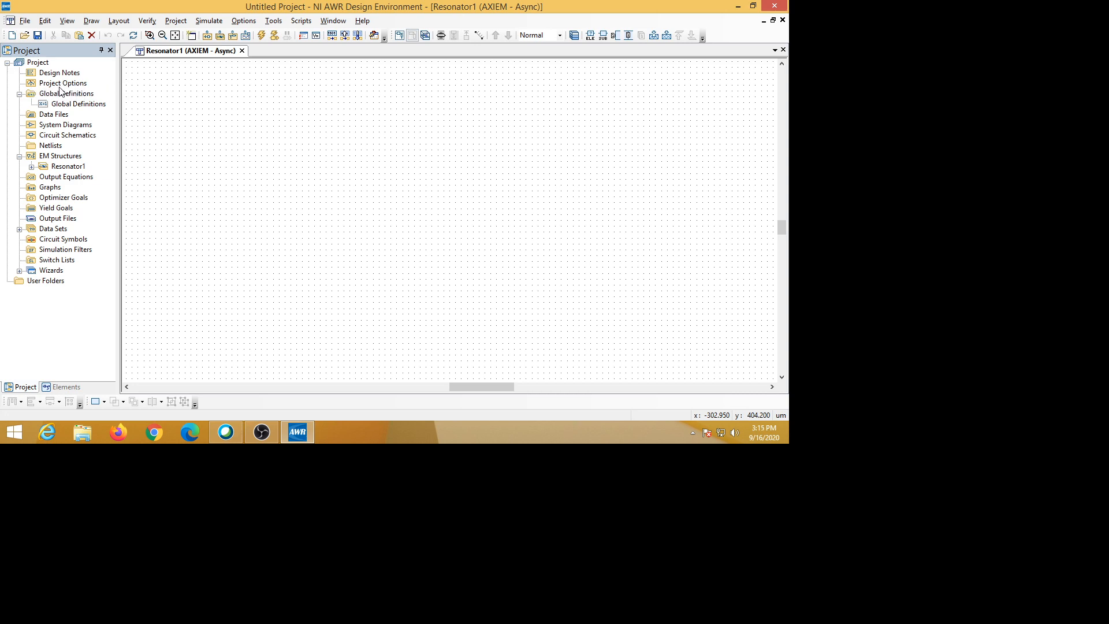
Set the project's global length unit to mm in the project options.
right_click(82, 87)
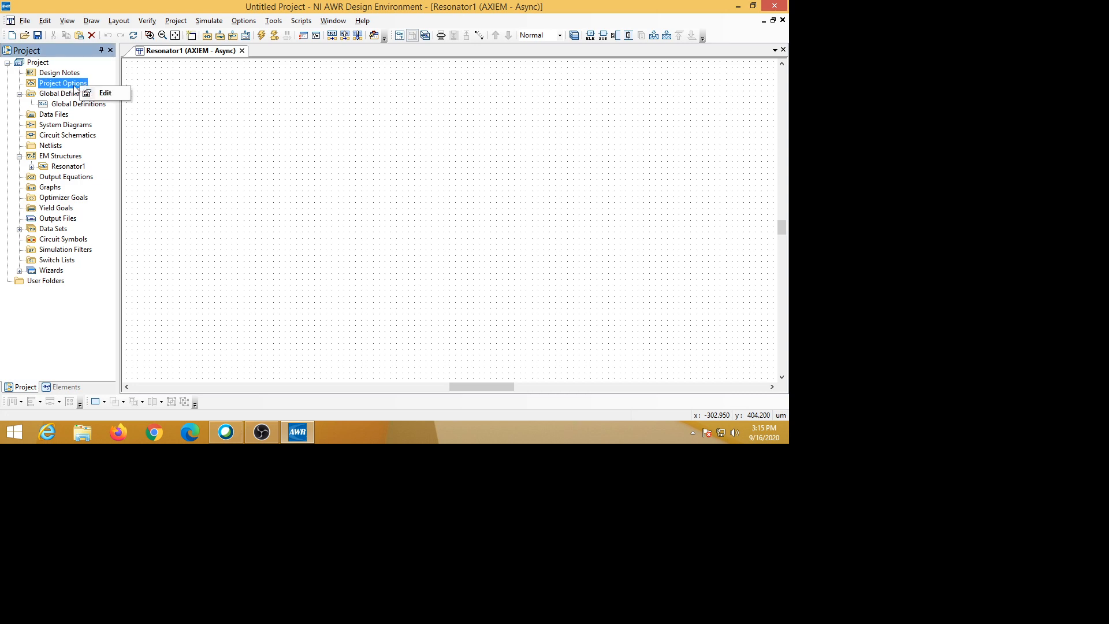
click(105, 94)
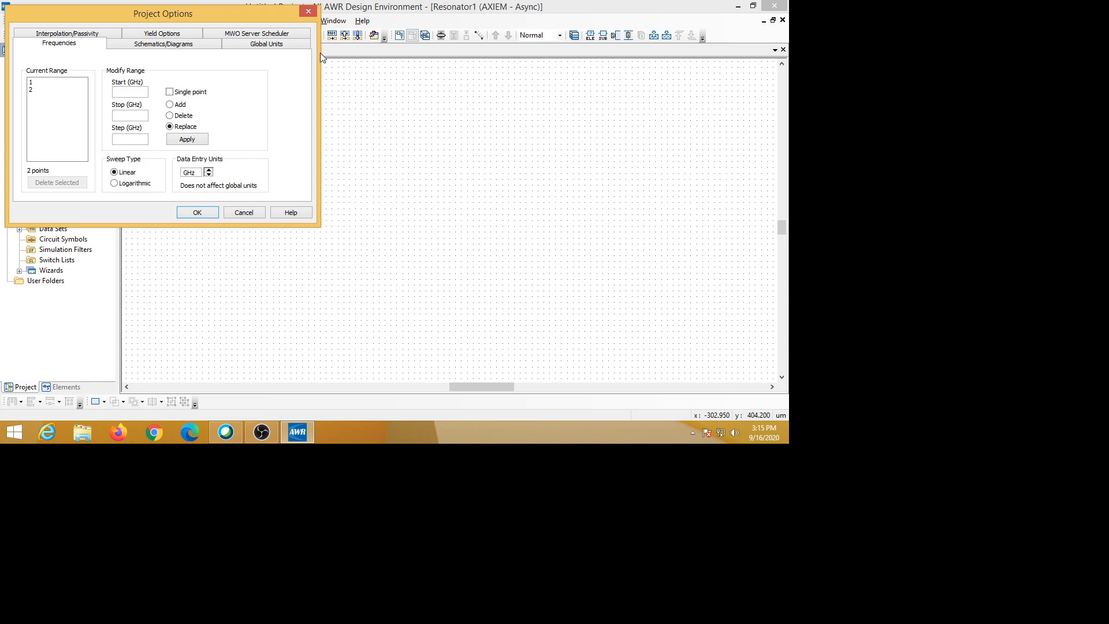
click(258, 46)
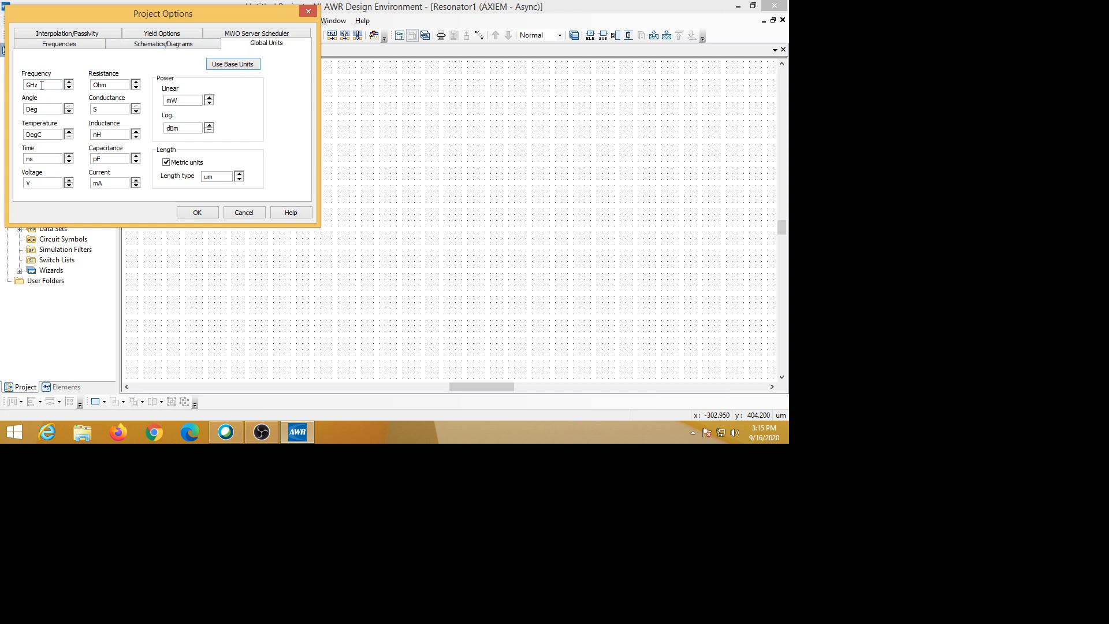
click(69, 88)
click(69, 88)
click(69, 83)
click(239, 179)
click(240, 180)
click(114, 84)
click(196, 213)
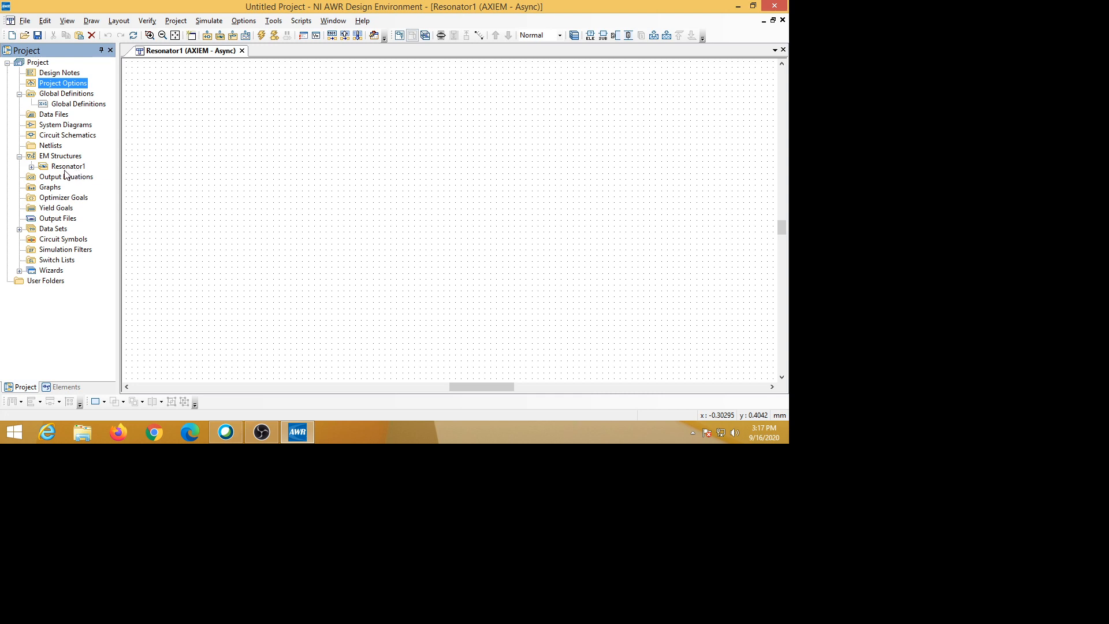
Set the enclosure grid spacing of Resonator1 to 0.1 mm in both X and Y.
click(31, 167)
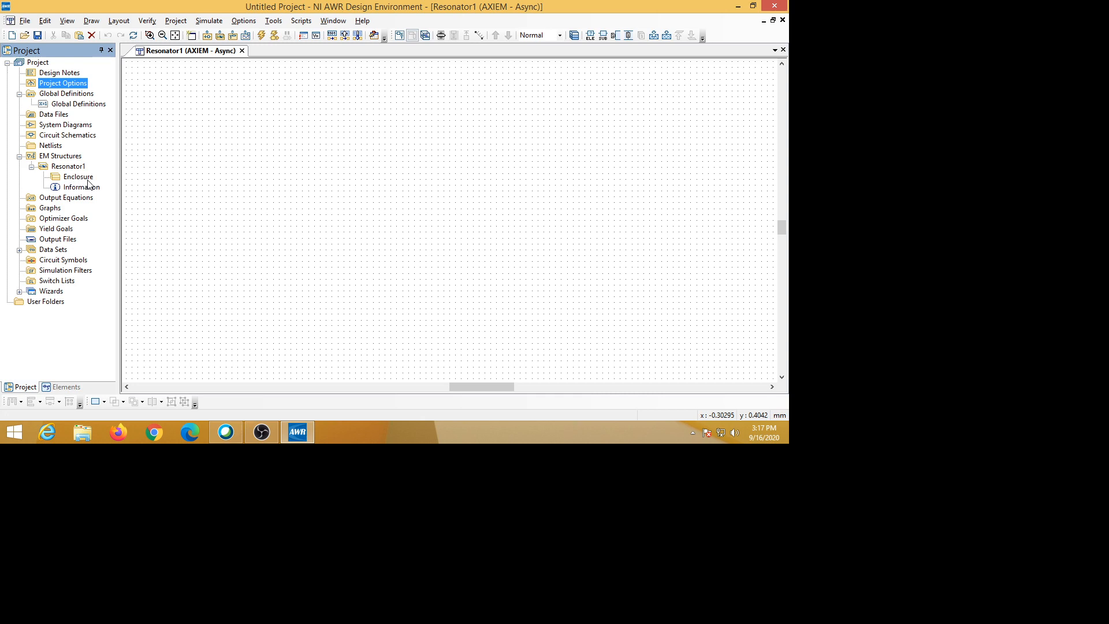
right_click(88, 180)
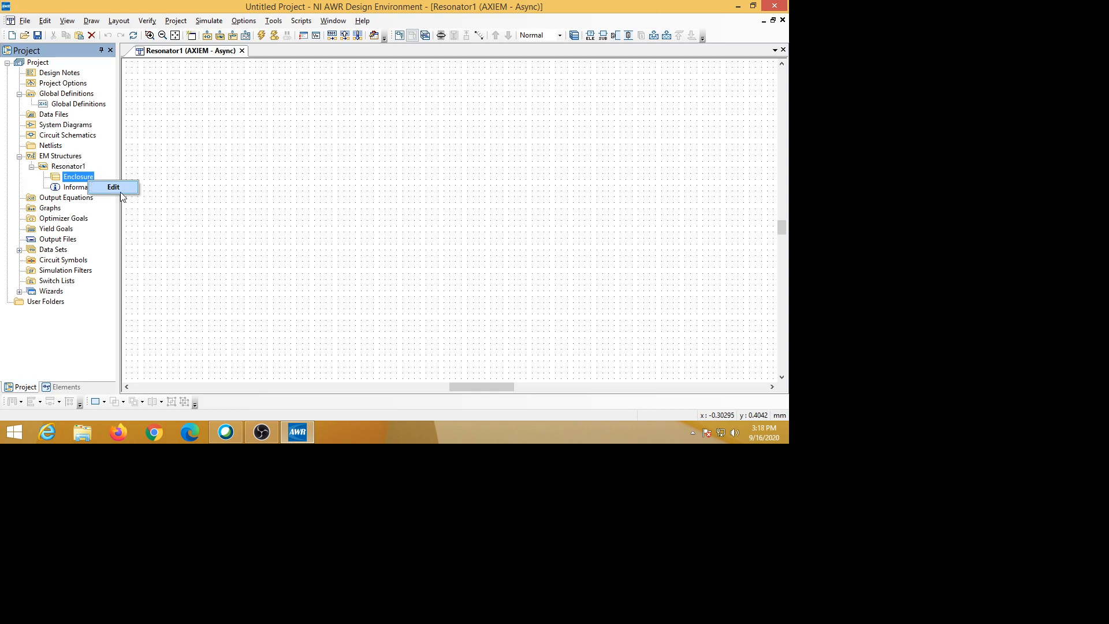
click(118, 190)
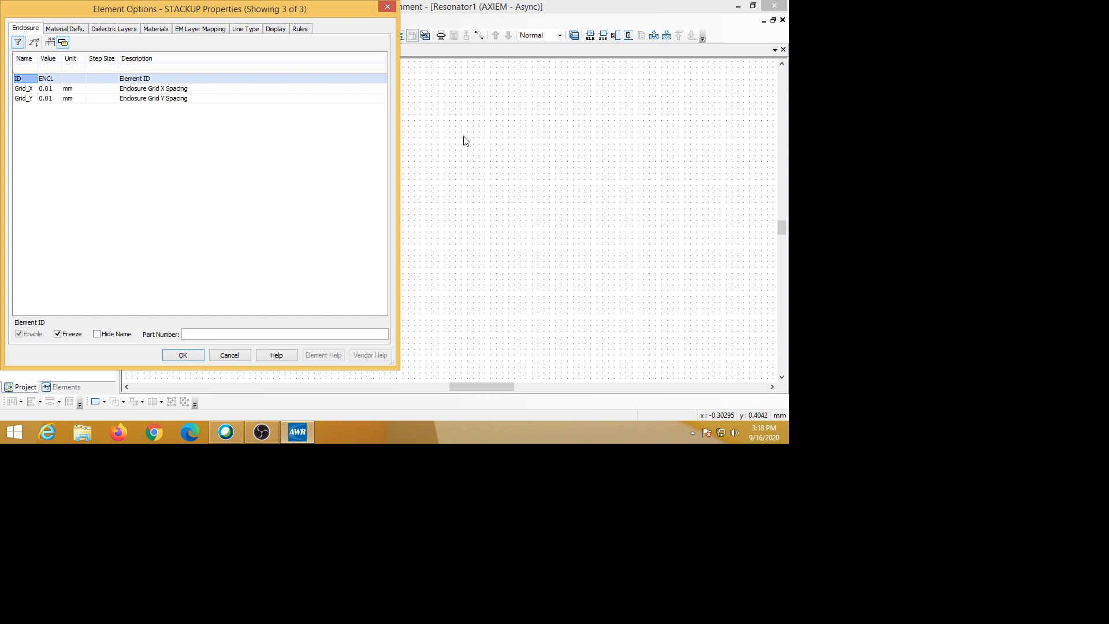
click(51, 90)
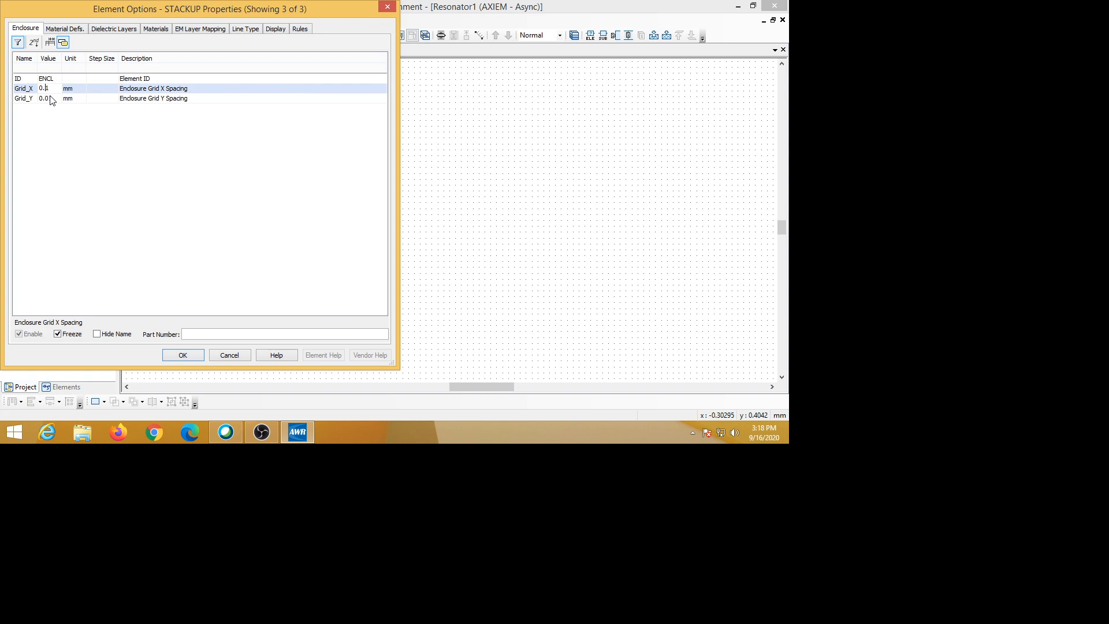
click(50, 99)
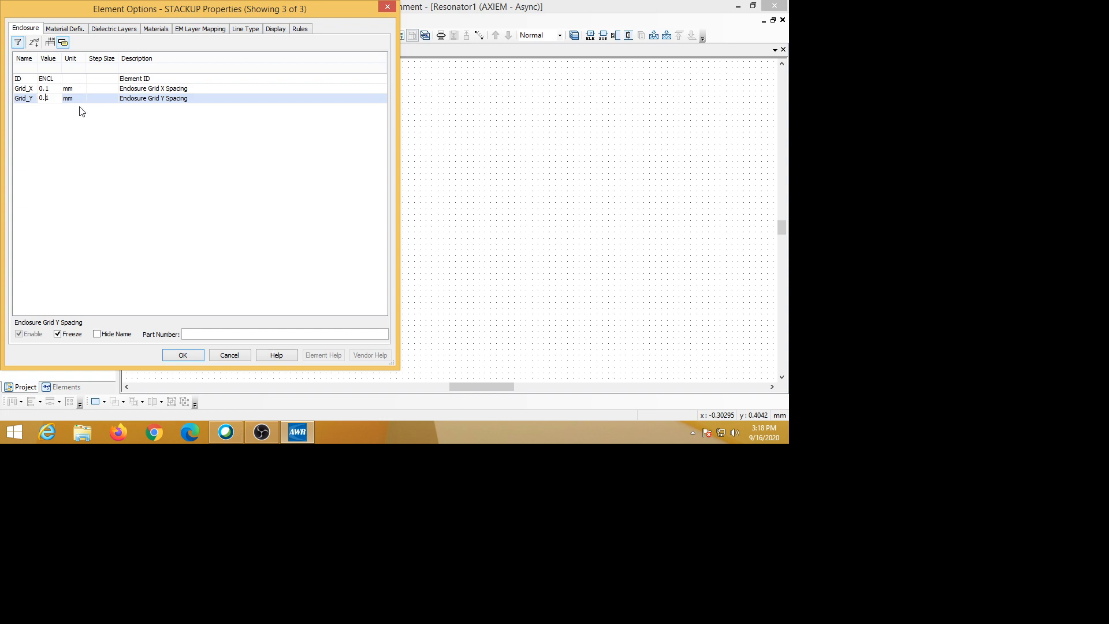
Delete the Thick Metal, Plated Metal, Cap Bottom and Tantalum materials from the stackup, keeping only Perfect Conductor.
click(155, 30)
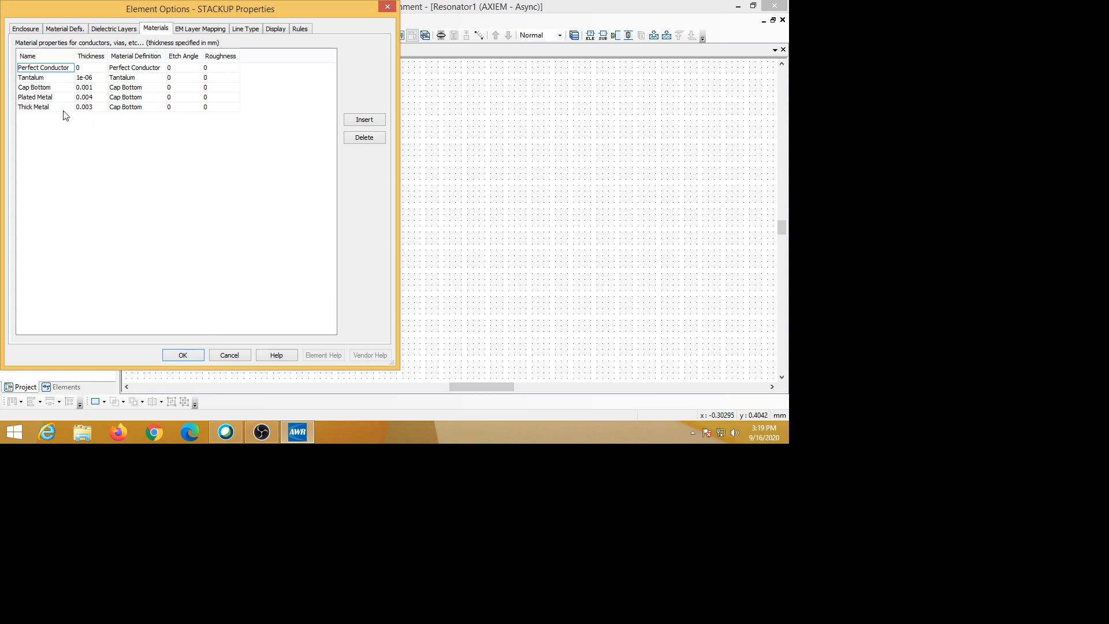
double_click(40, 107)
click(362, 139)
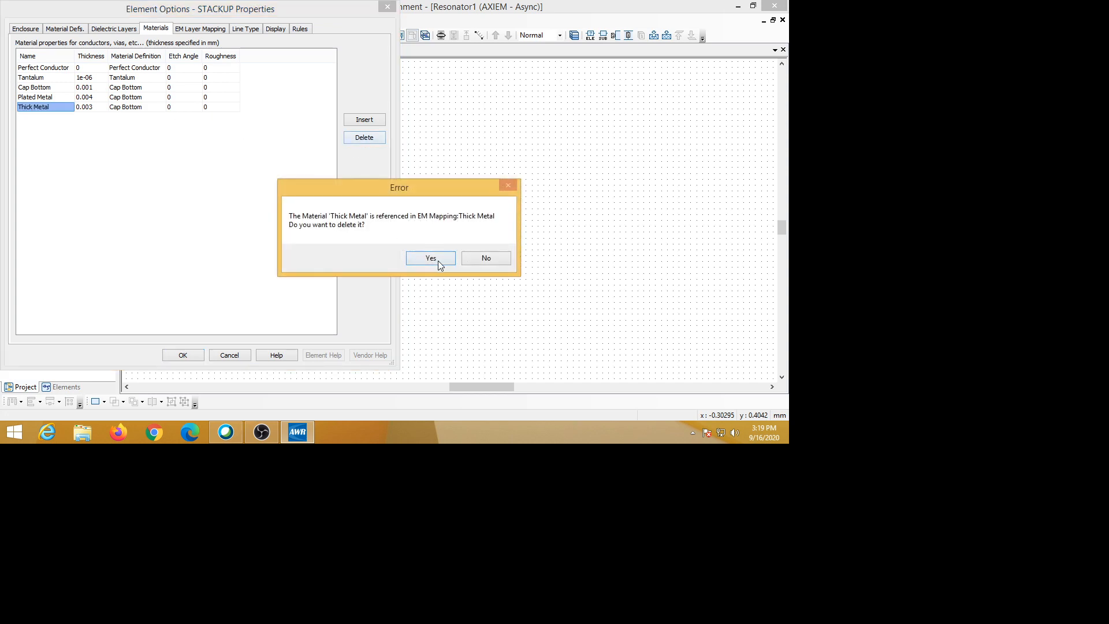
click(437, 260)
click(362, 138)
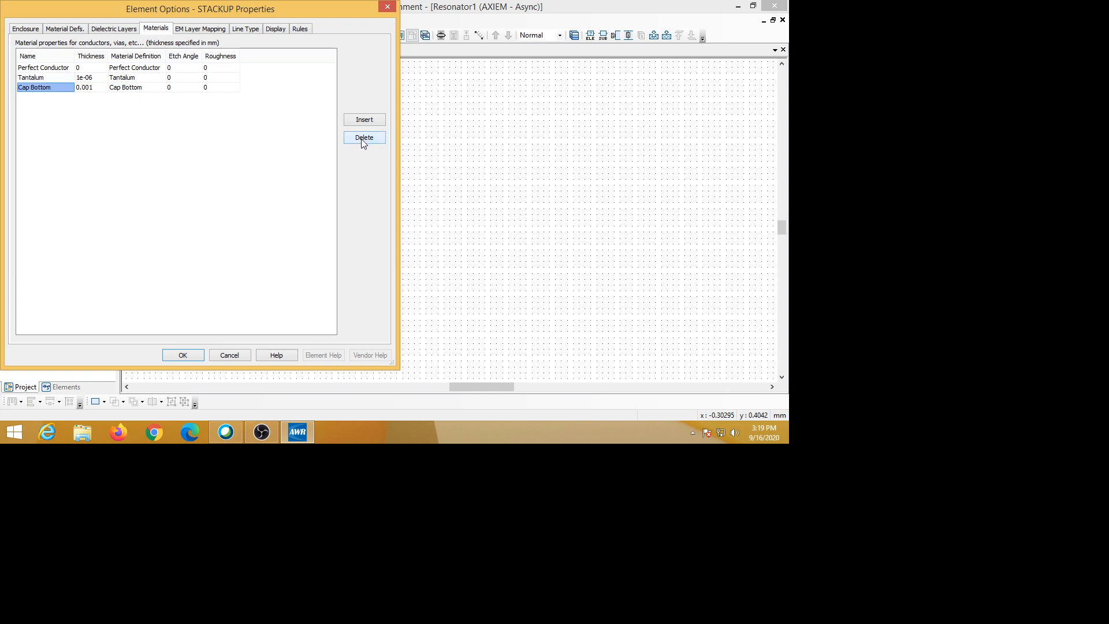
click(363, 139)
click(430, 258)
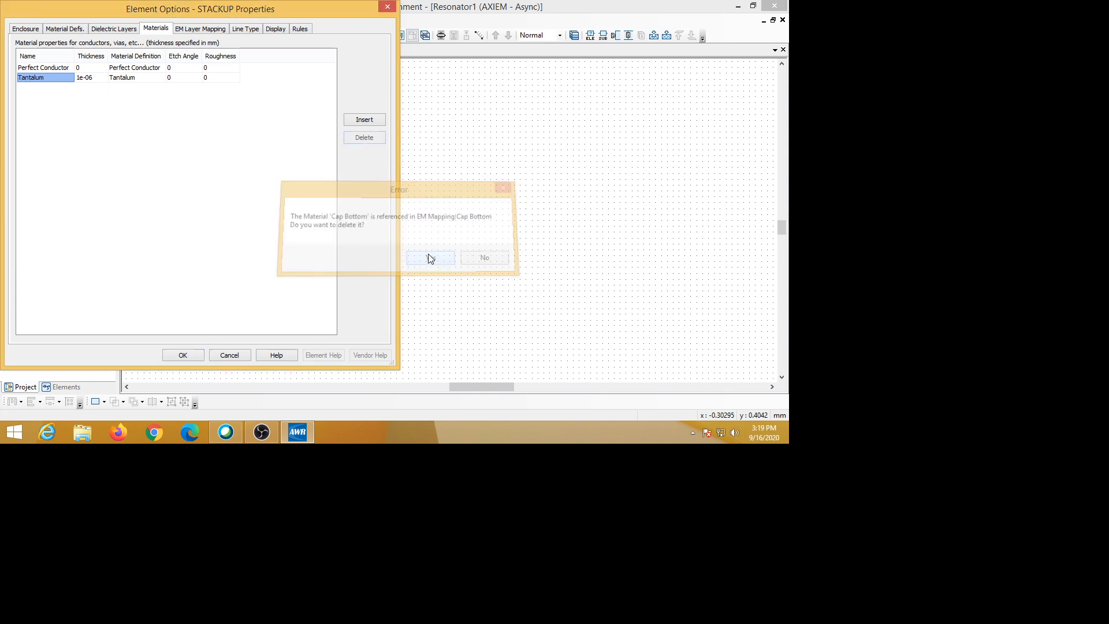
click(363, 140)
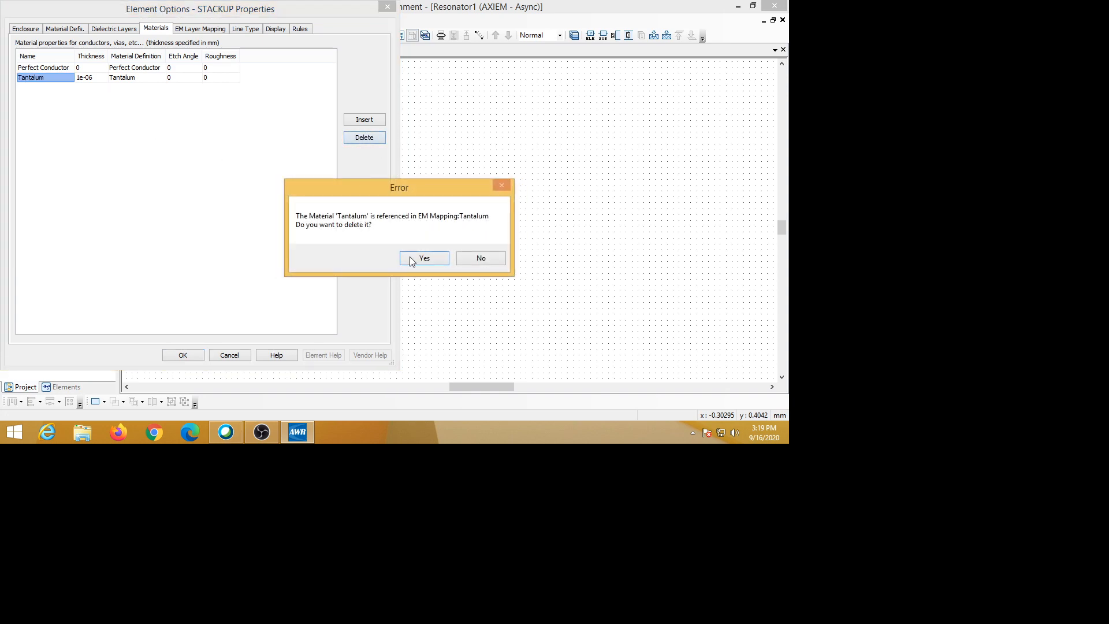
click(427, 259)
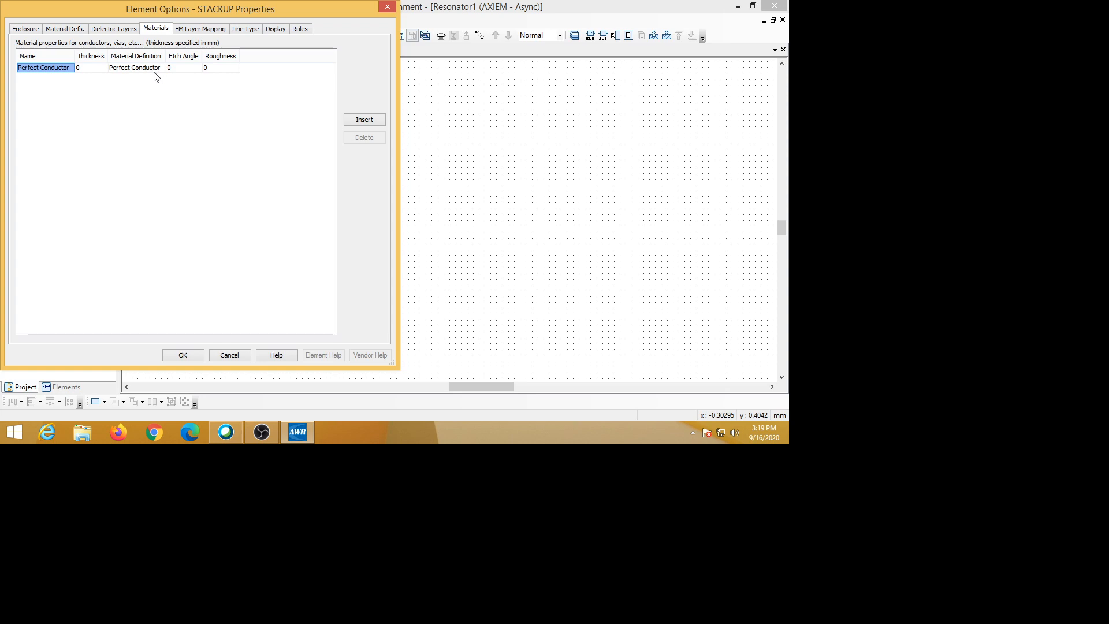
Delete dielectric layers 3 (Diel_2) and 2 (Diel_1) from the stackup and set the air layer's thickness to 2 mm.
click(109, 33)
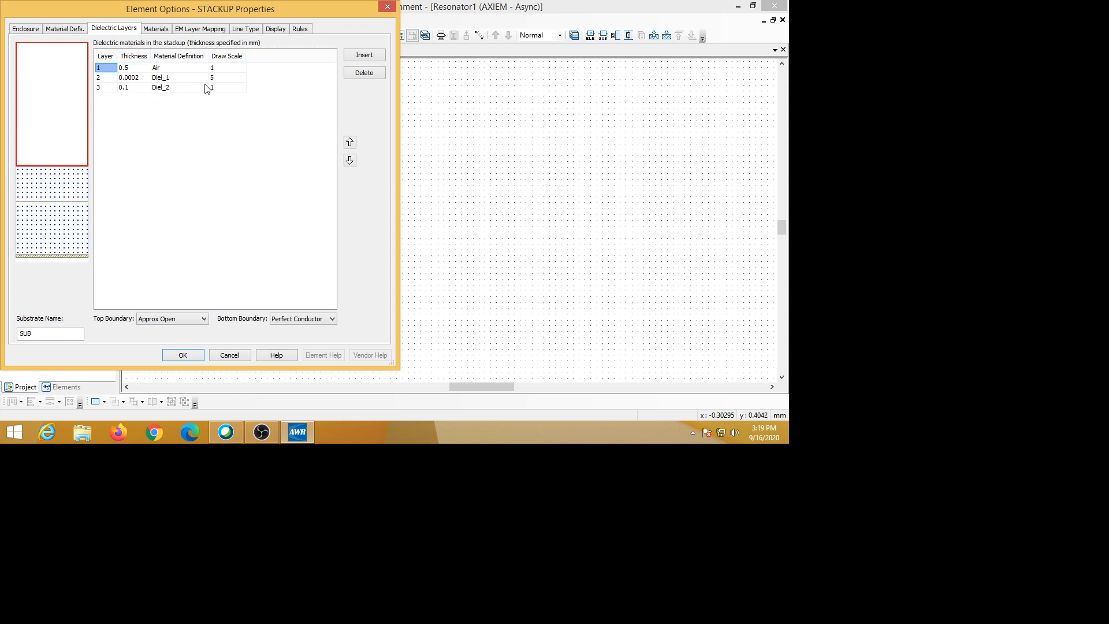
click(125, 88)
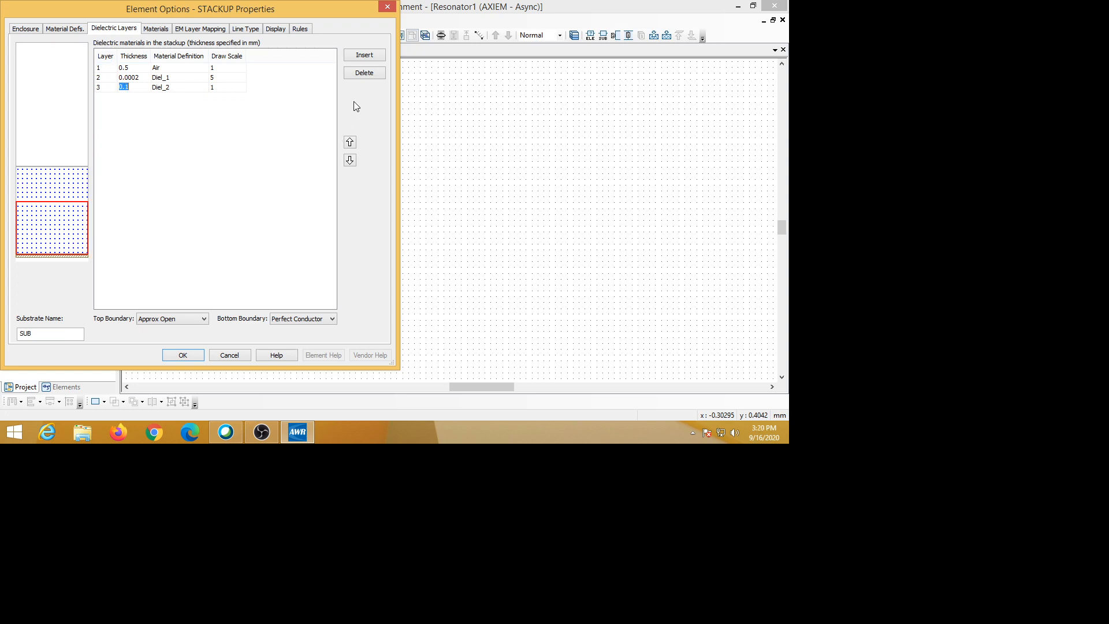
click(364, 75)
click(442, 276)
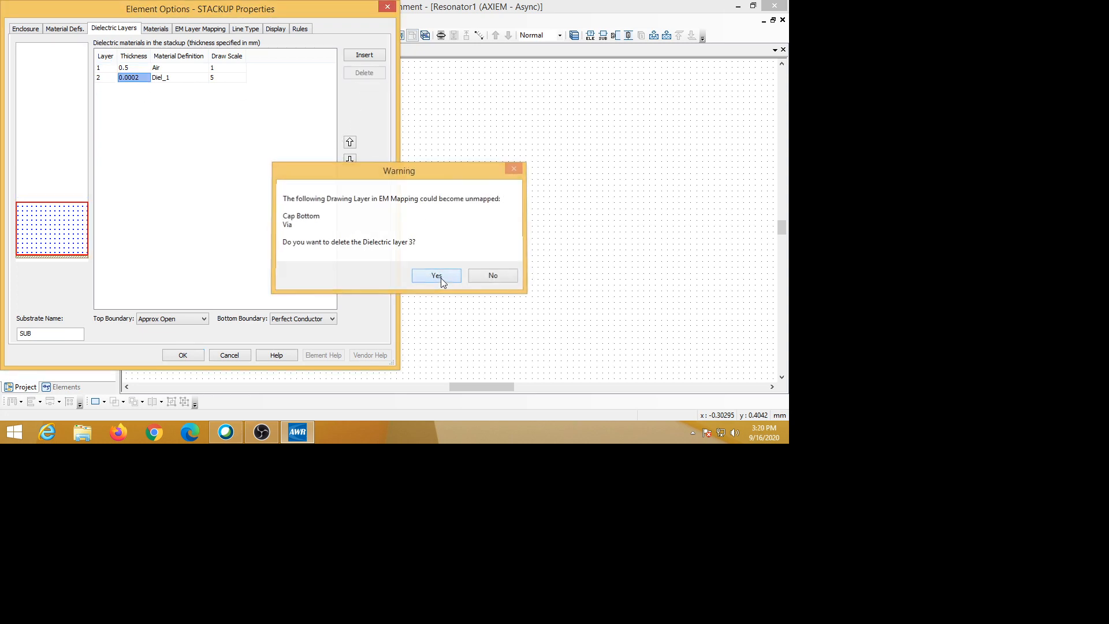
click(352, 75)
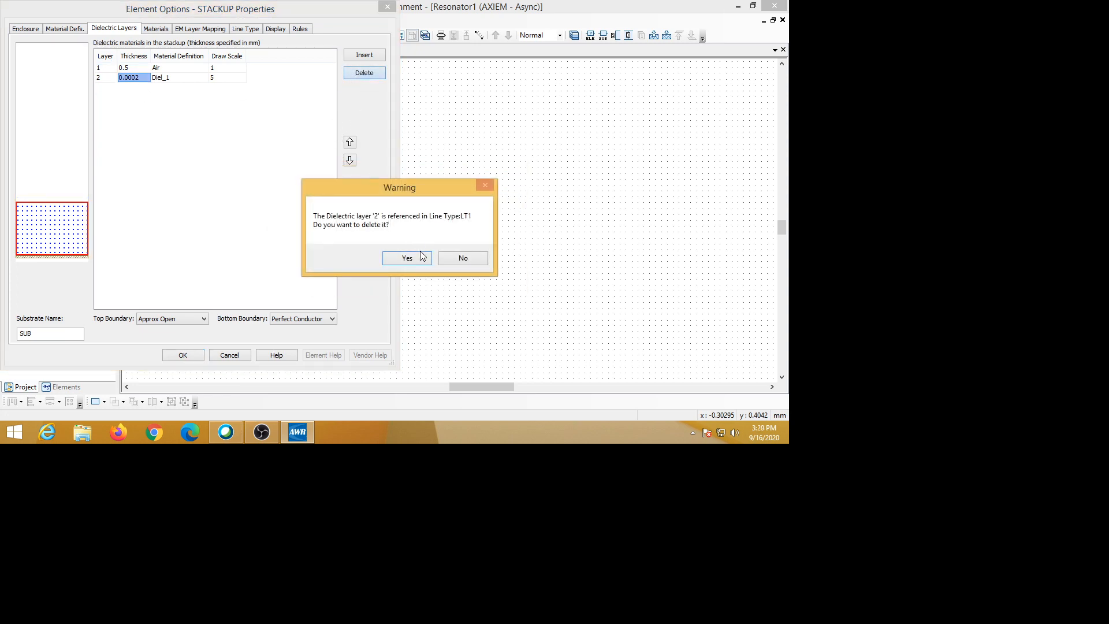
click(404, 259)
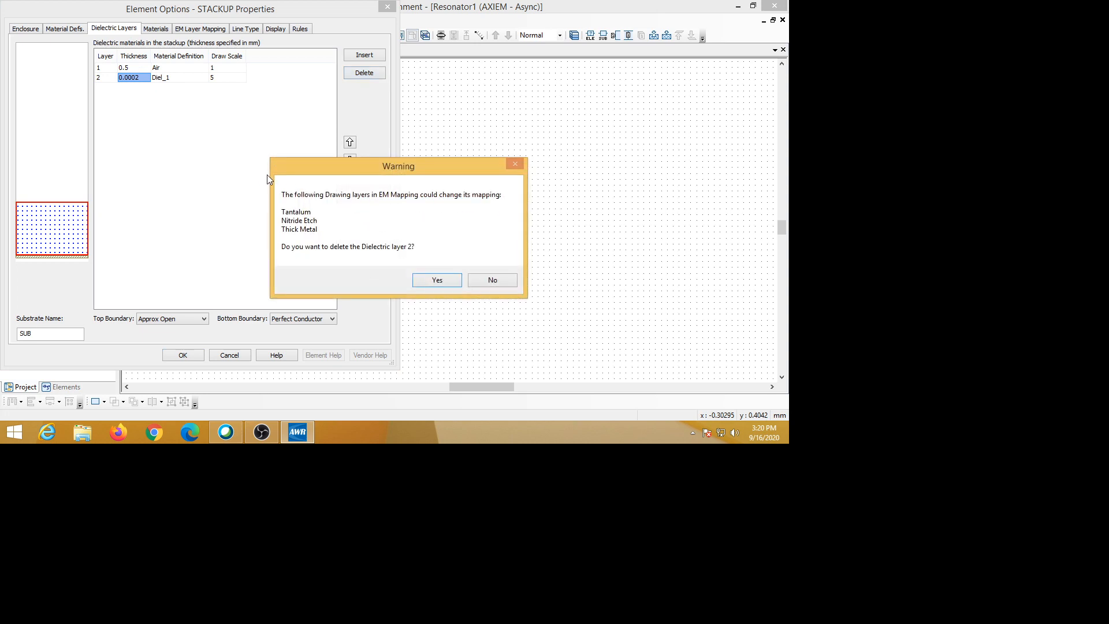
click(442, 282)
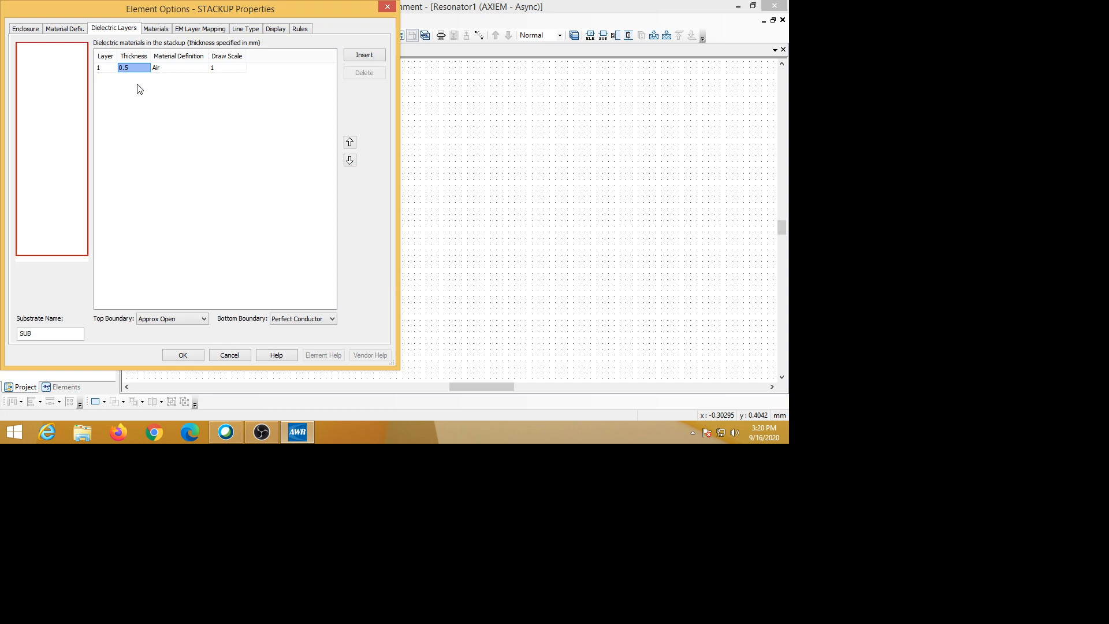
mouse_move(49, 54)
text(2)
Remove the Diel_1 and Diel_2 dielectric, Cap Bottom conductor and Tantalum impedance definitions from the stackup's material definitions.
click(70, 35)
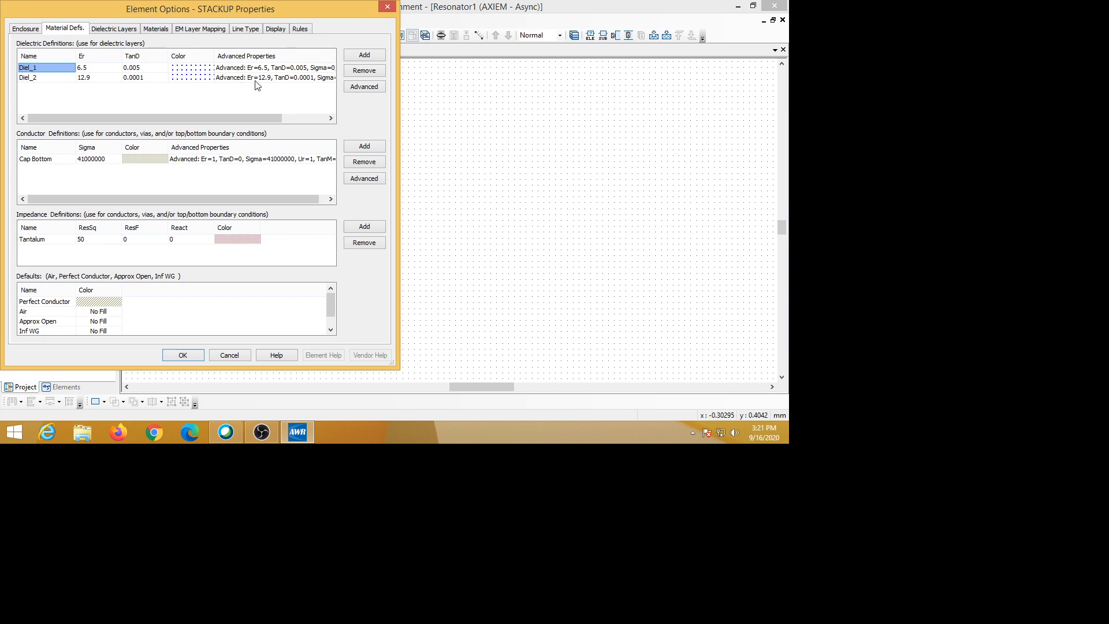
click(356, 75)
click(354, 74)
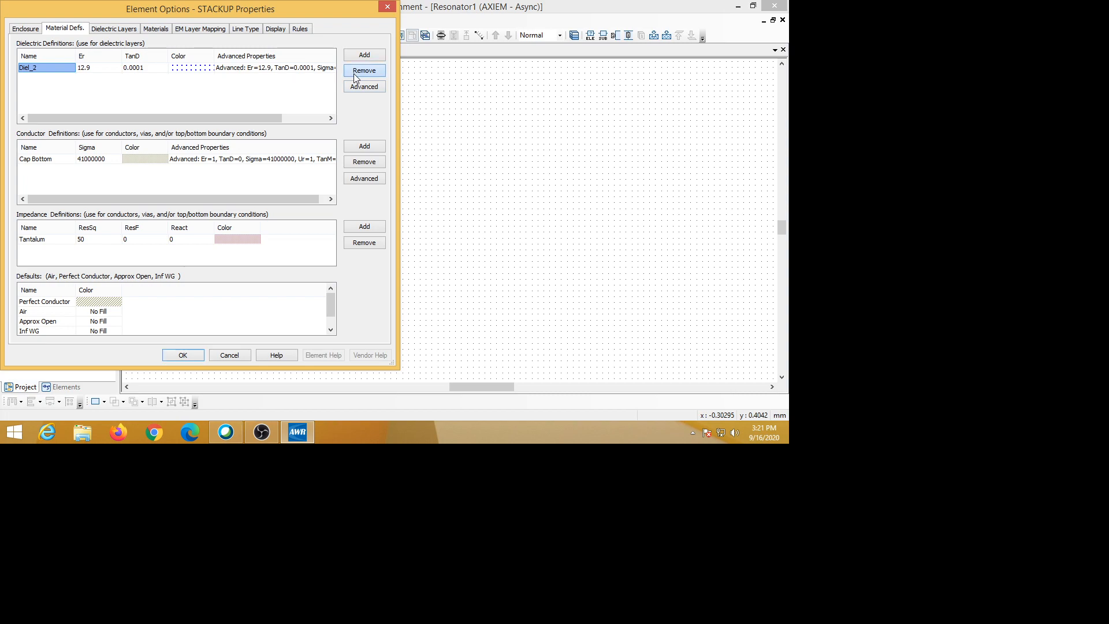
click(354, 74)
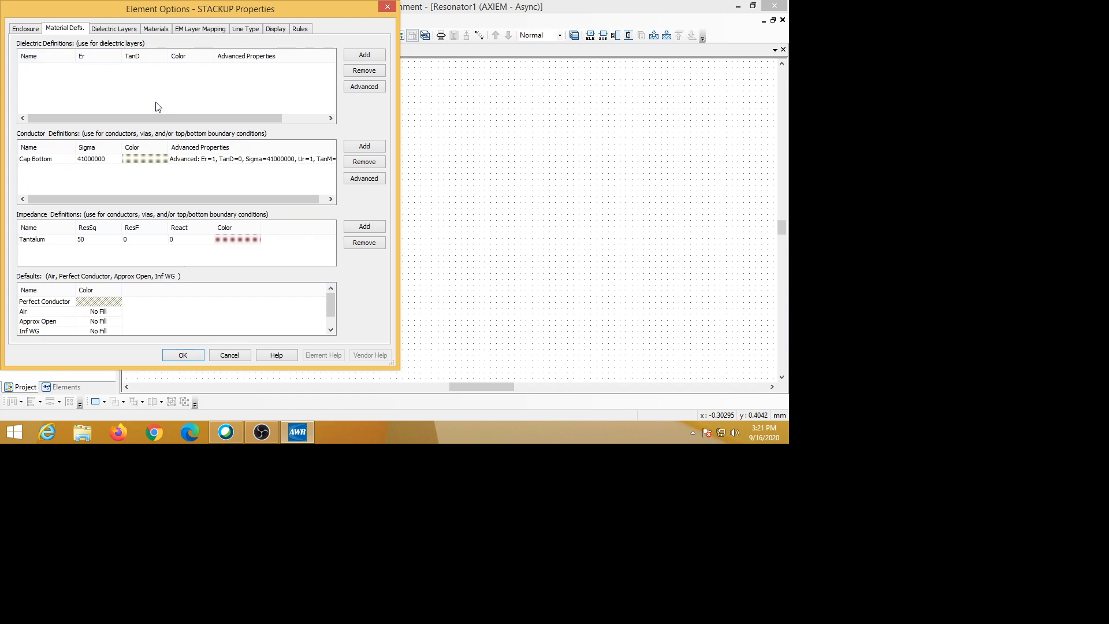
click(41, 160)
click(363, 165)
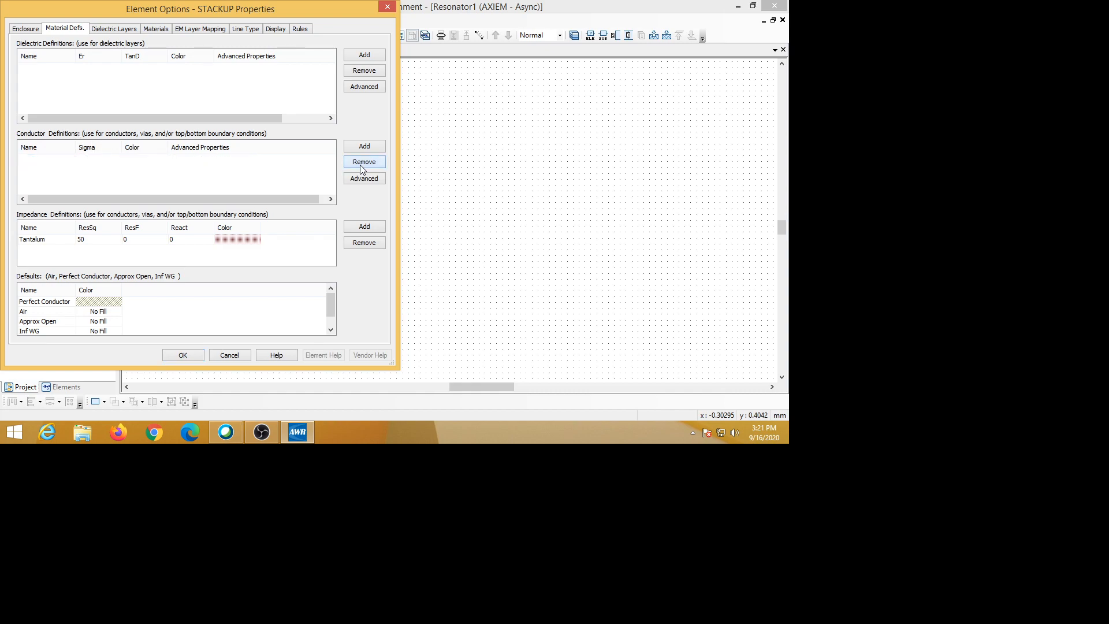
click(30, 241)
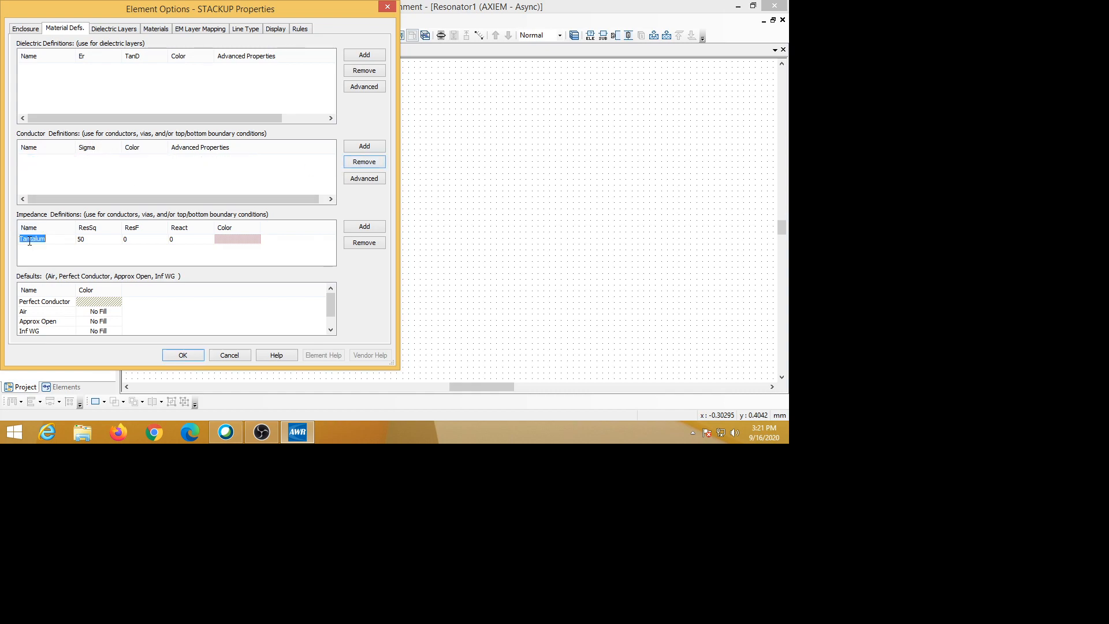
click(373, 245)
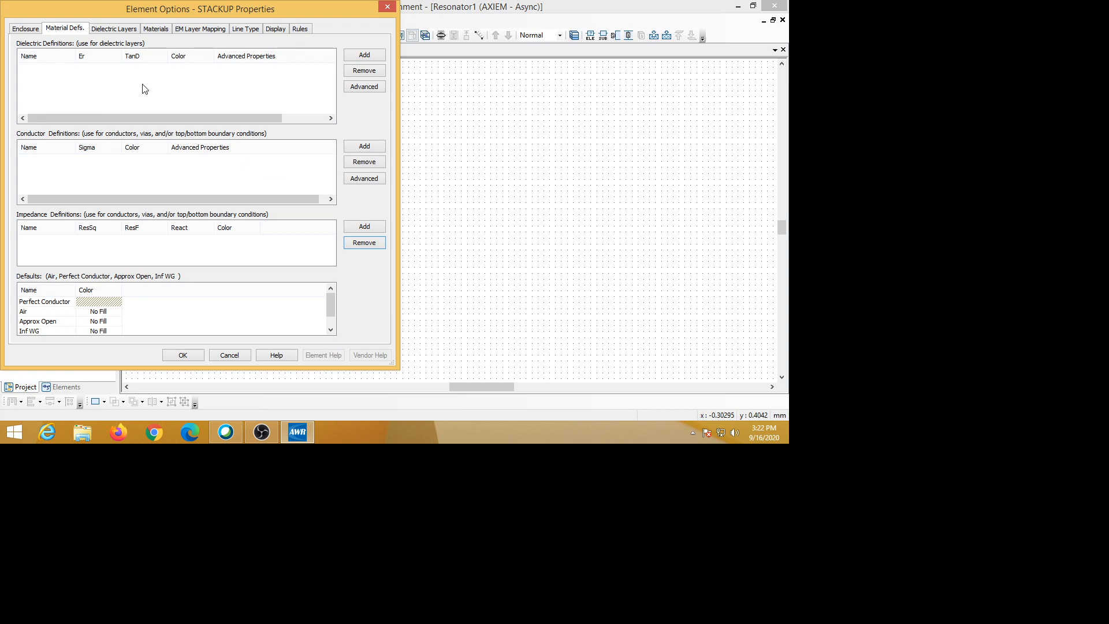
click(25, 30)
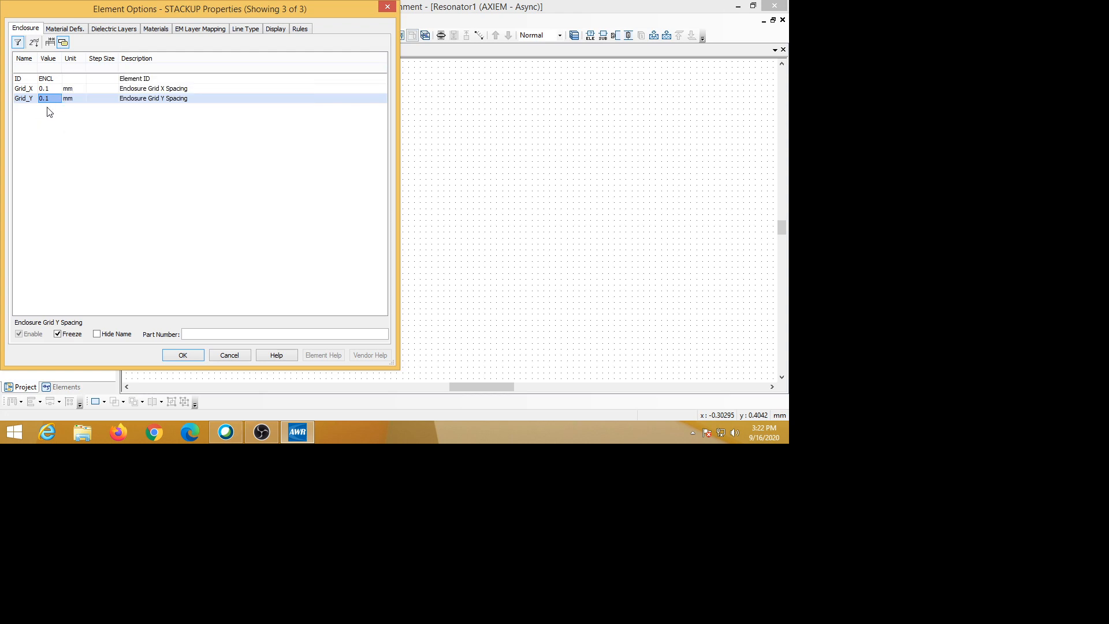
click(60, 33)
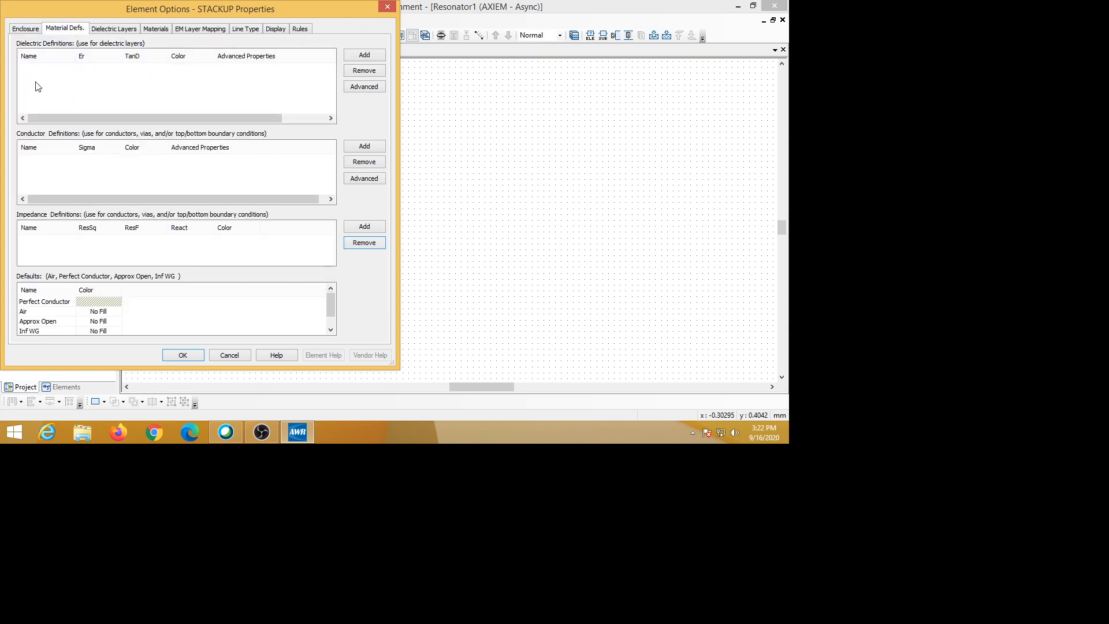
click(115, 30)
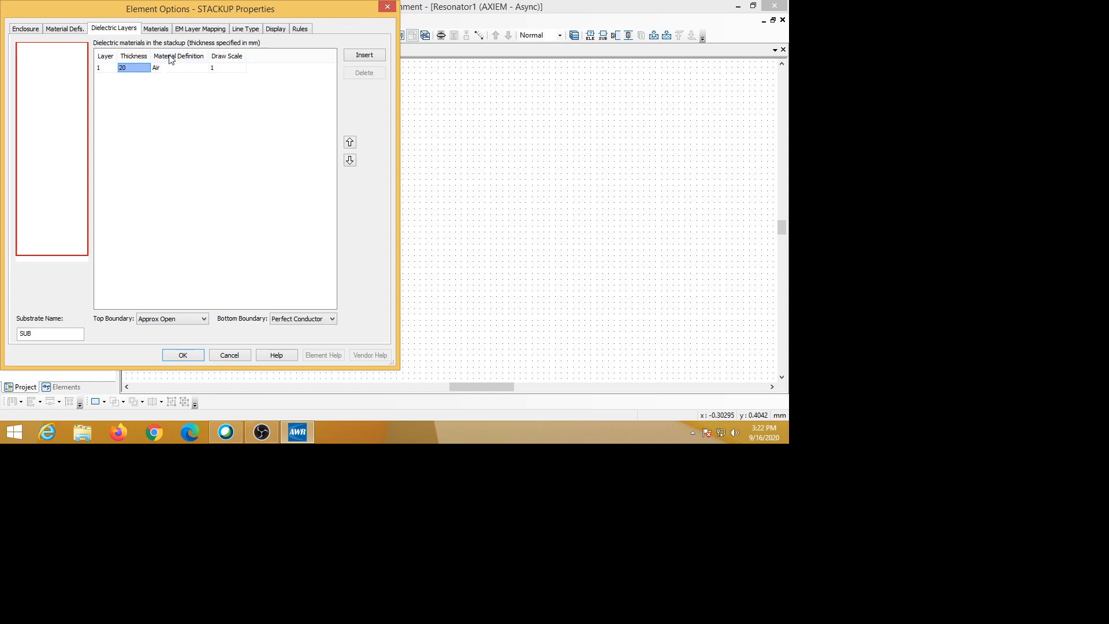
click(154, 29)
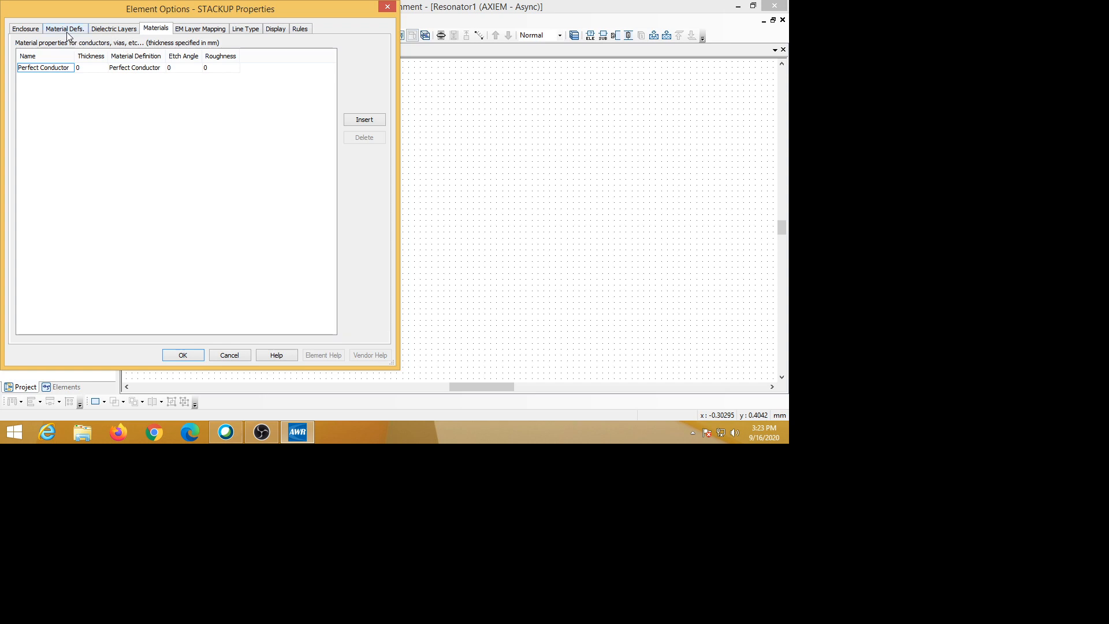
click(114, 30)
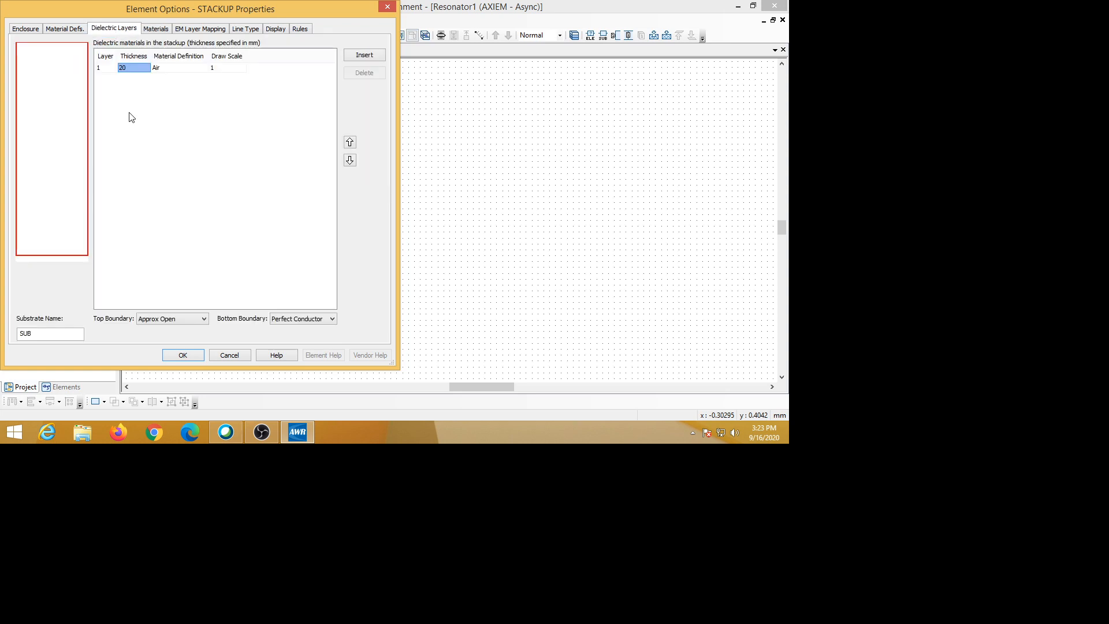
Add a dielectric material definition named sub1 with Er 2.2 and TanD 0.001, leaving the preset unselected.
click(68, 29)
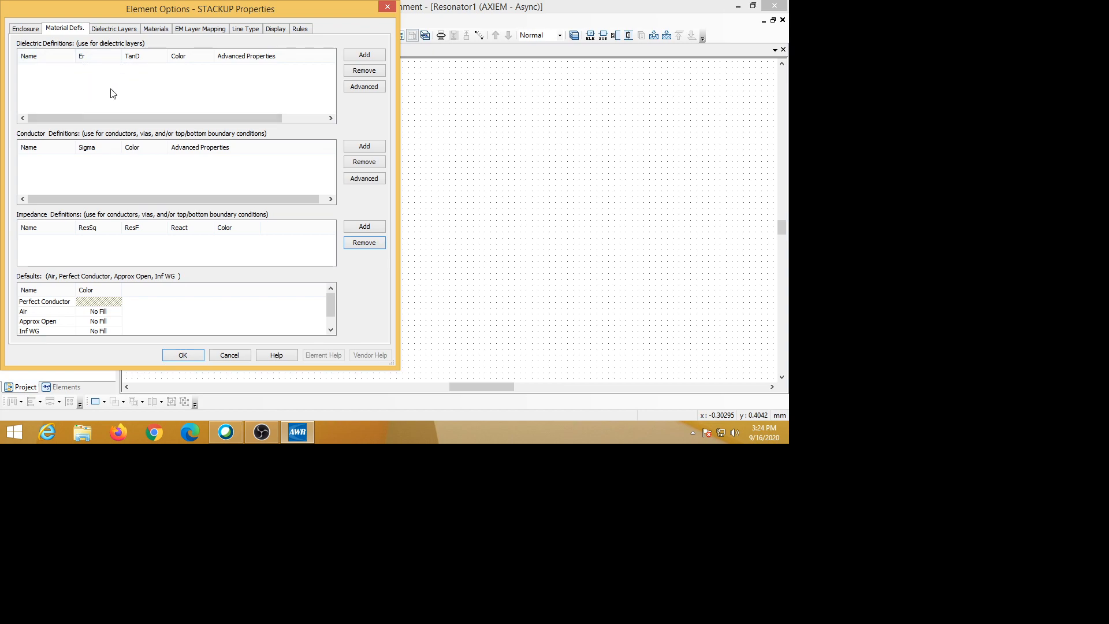
click(369, 57)
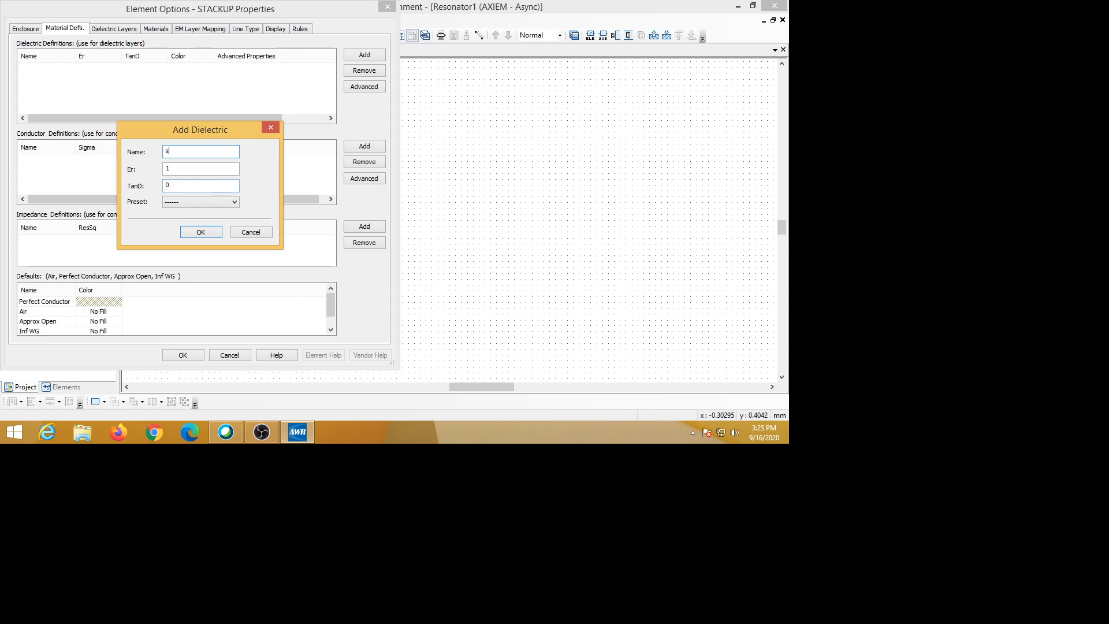
text(1)
double_click(176, 167)
text(2.2)
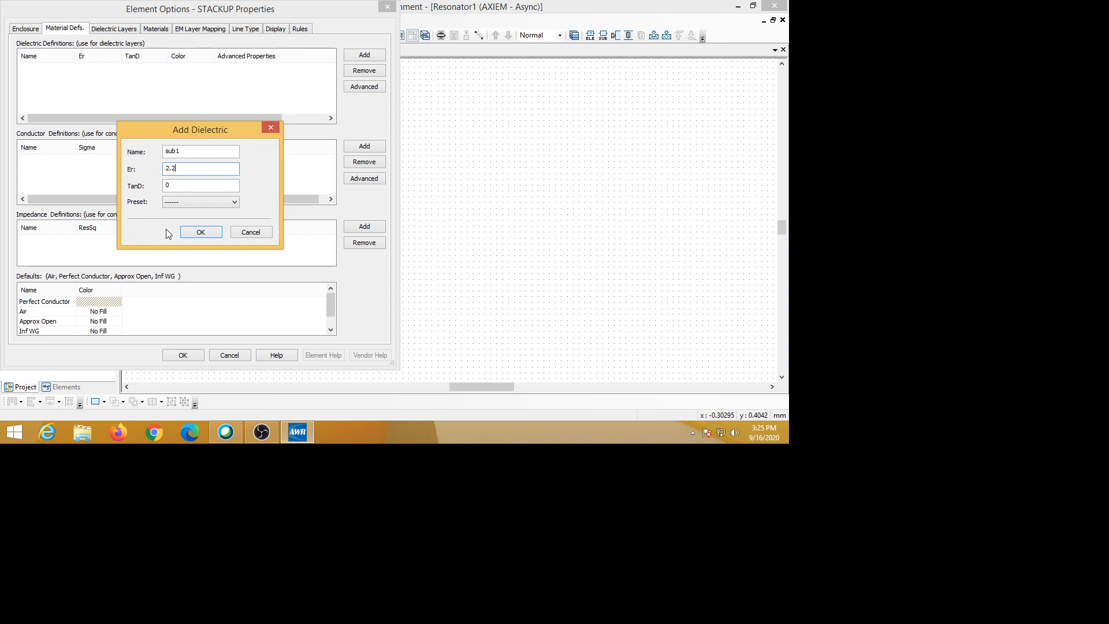
key(Tab)
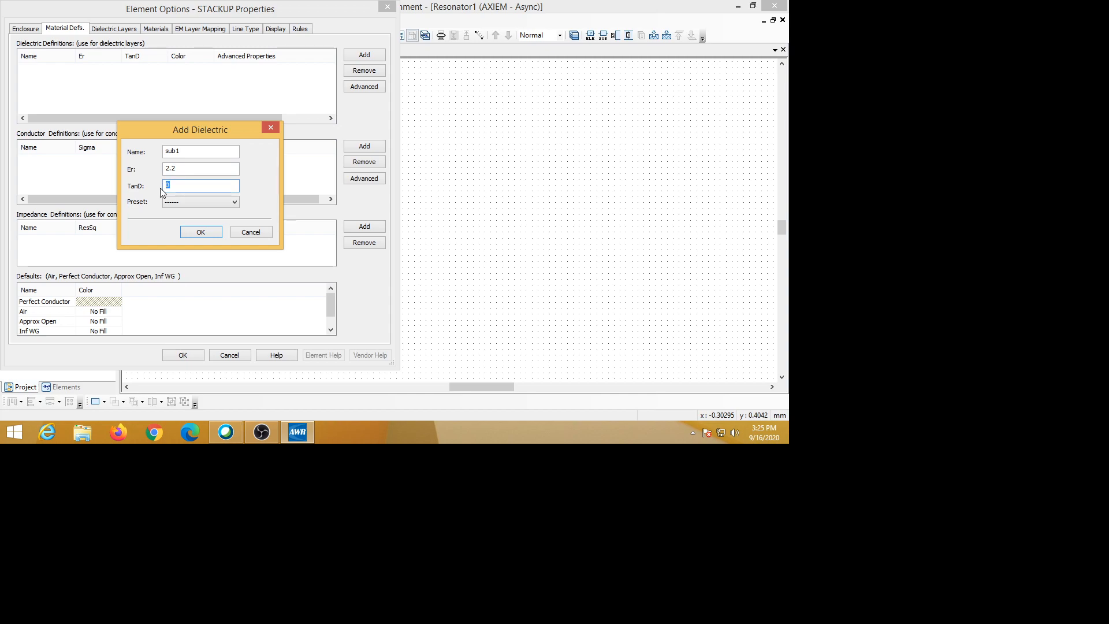
text(001)
click(235, 202)
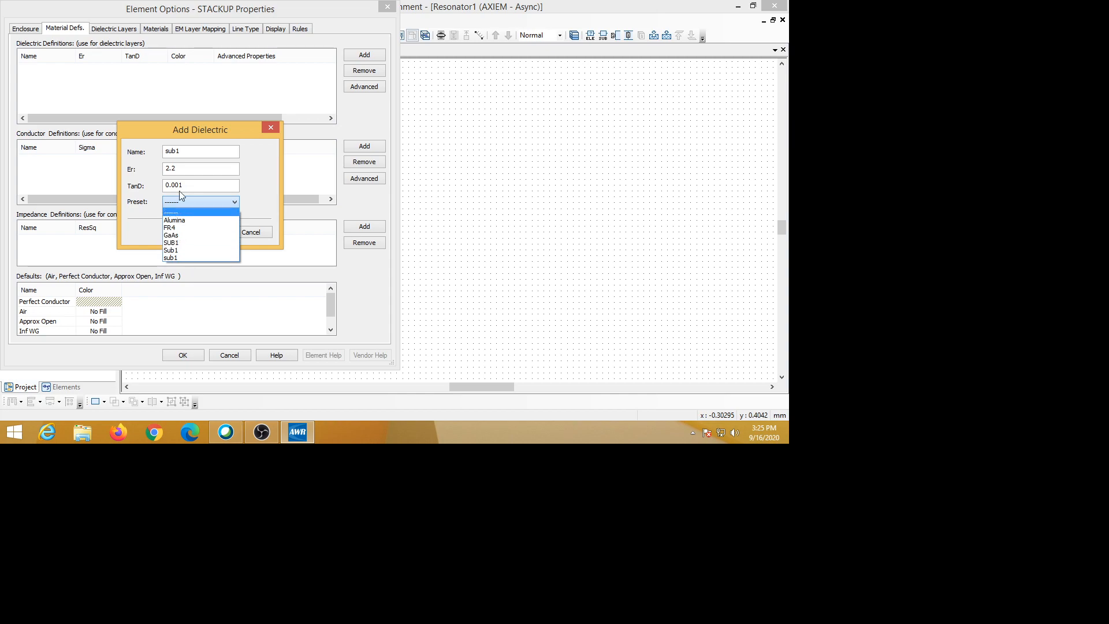
click(222, 168)
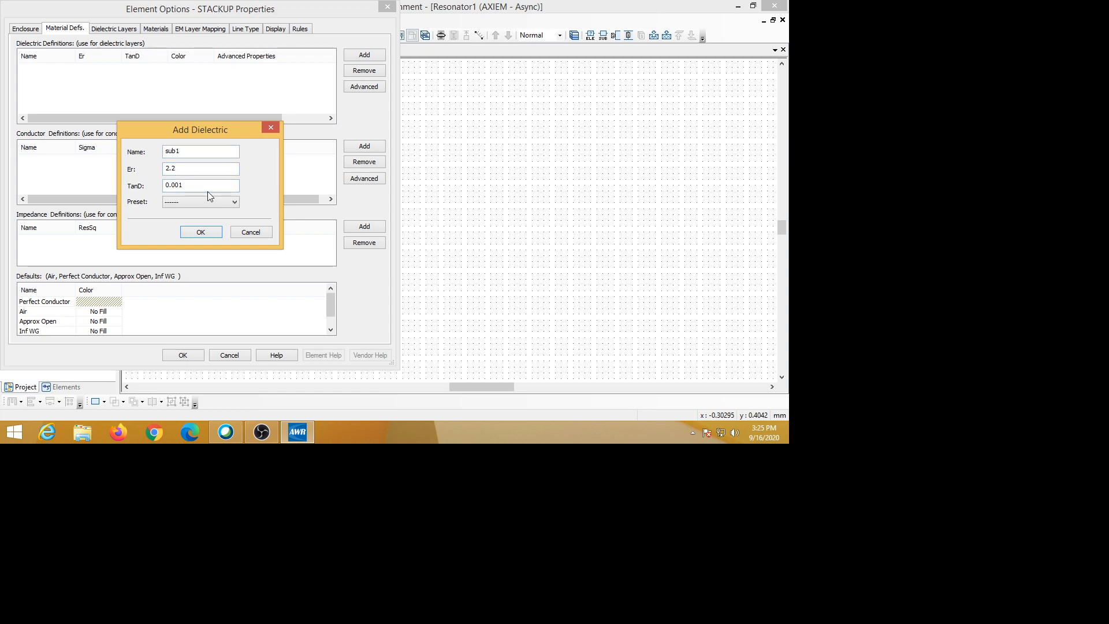
click(202, 233)
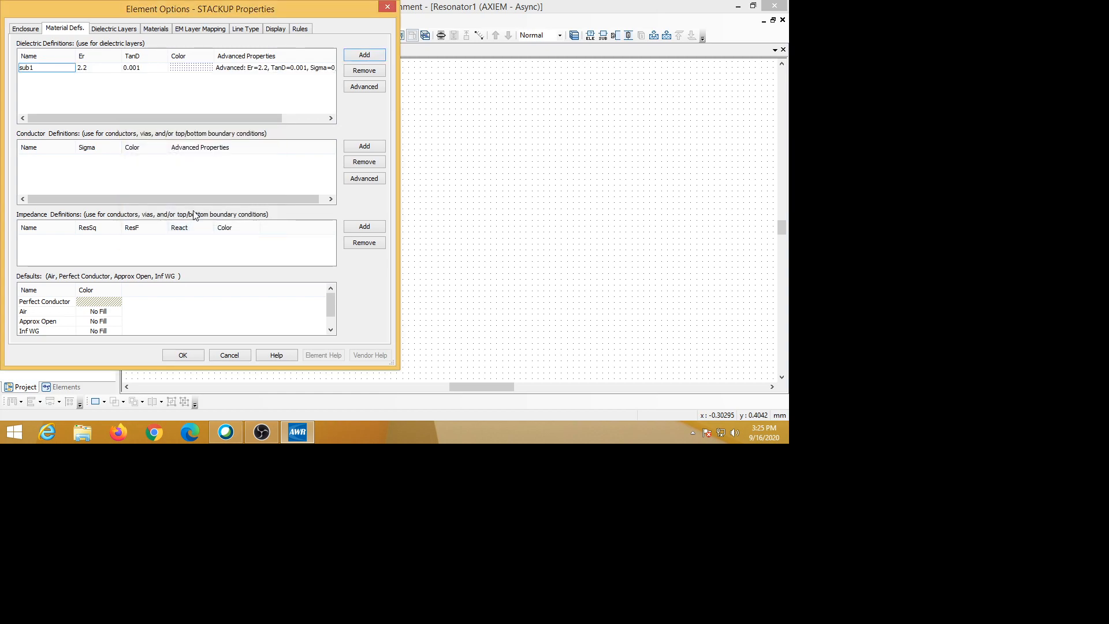
Change the display fill of the sub1 dielectric to a red diagonal crosshatch.
click(189, 71)
click(210, 69)
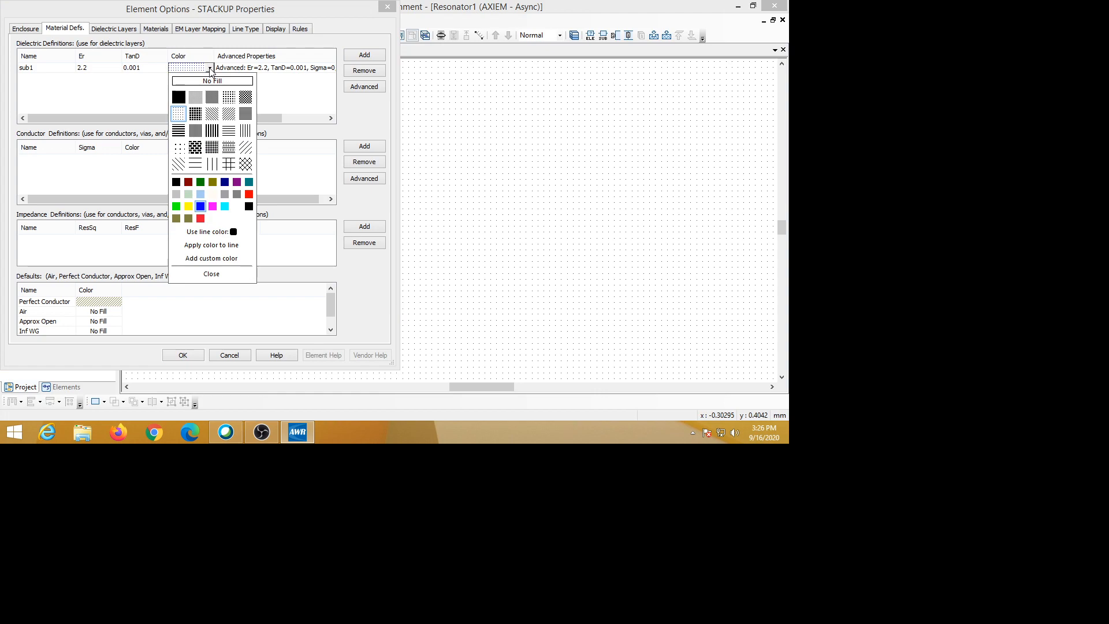
click(246, 165)
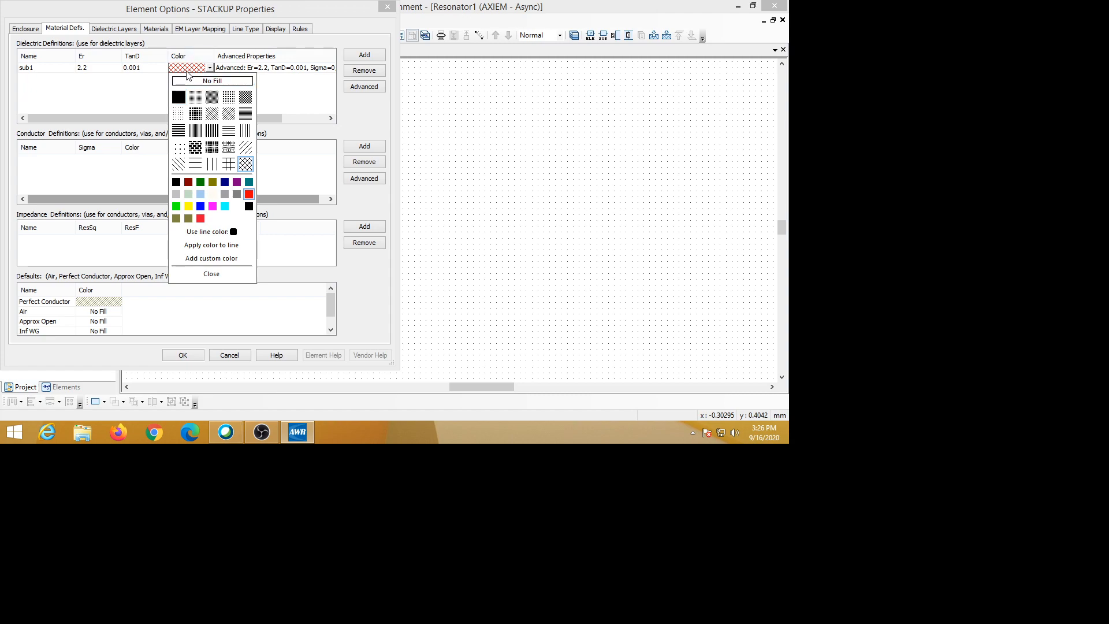
click(143, 94)
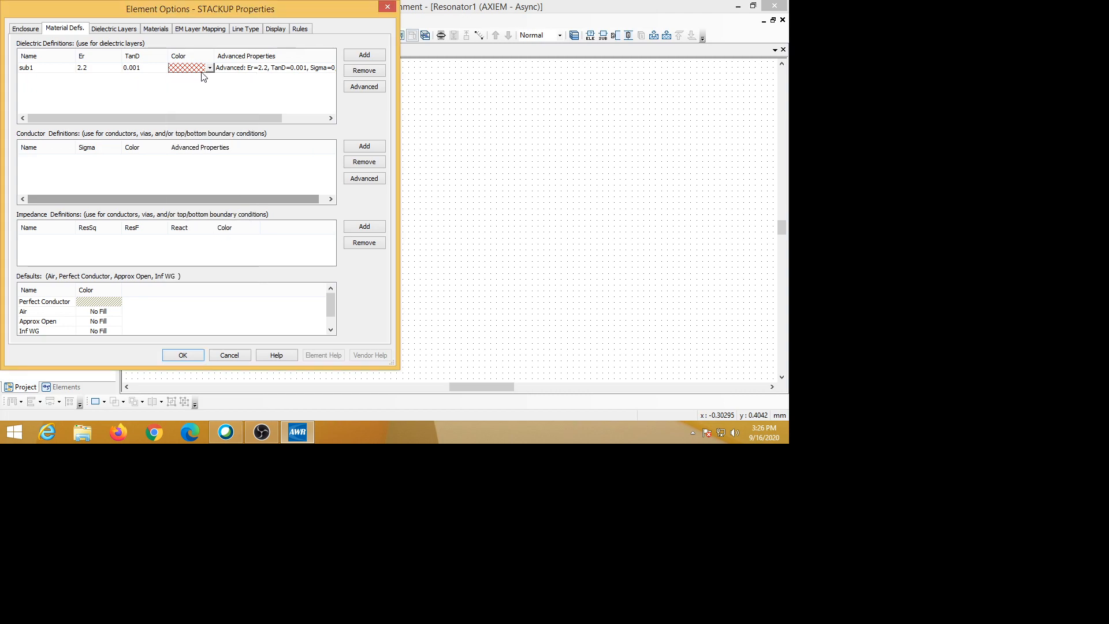
Add a second dielectric material definition named sub2 with Er 4.3 and TanD 0.025.
click(364, 55)
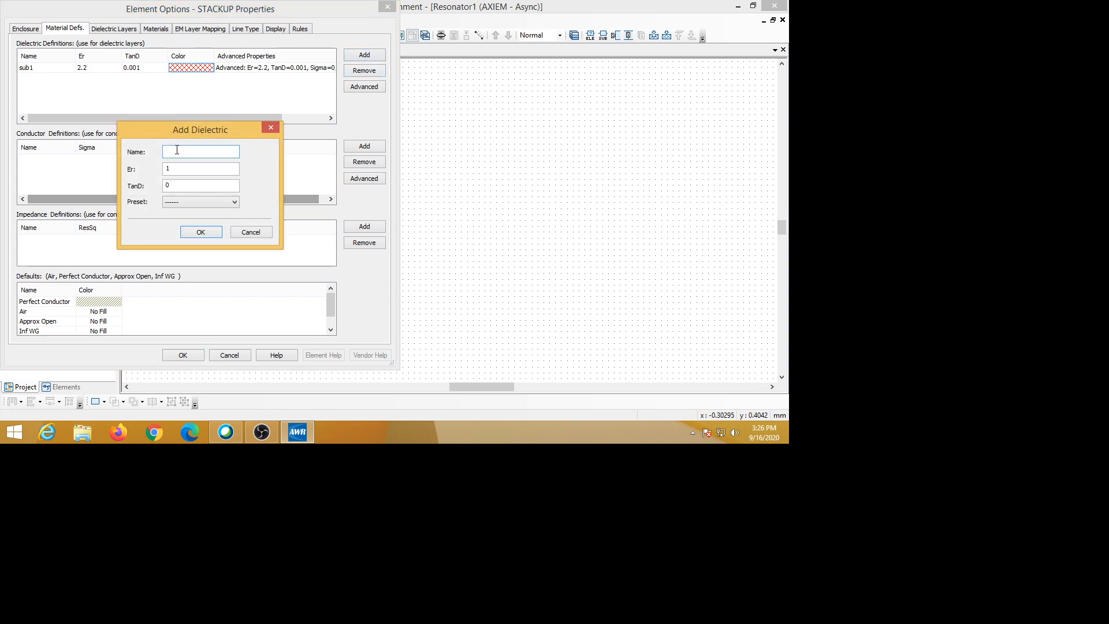
text(sub2)
click(175, 169)
drag(175, 169, 163, 173)
text(4.3)
drag(174, 186, 160, 192)
text(.025)
click(201, 232)
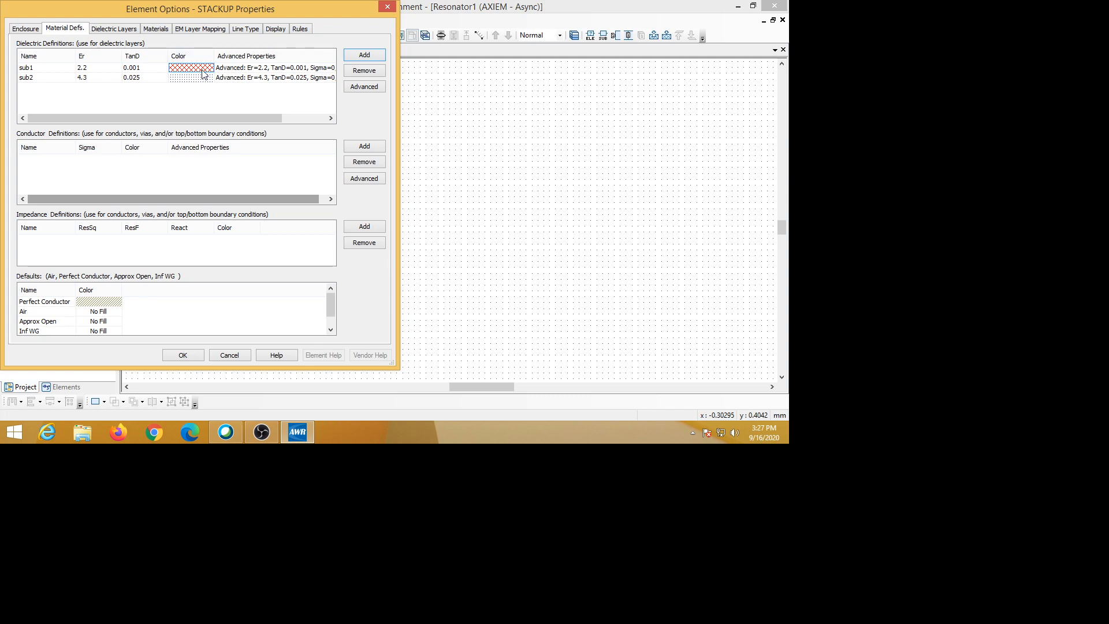
Give the sub2 dielectric a dense green grid fill, and remove its definition from the dielectric list.
click(183, 80)
click(211, 78)
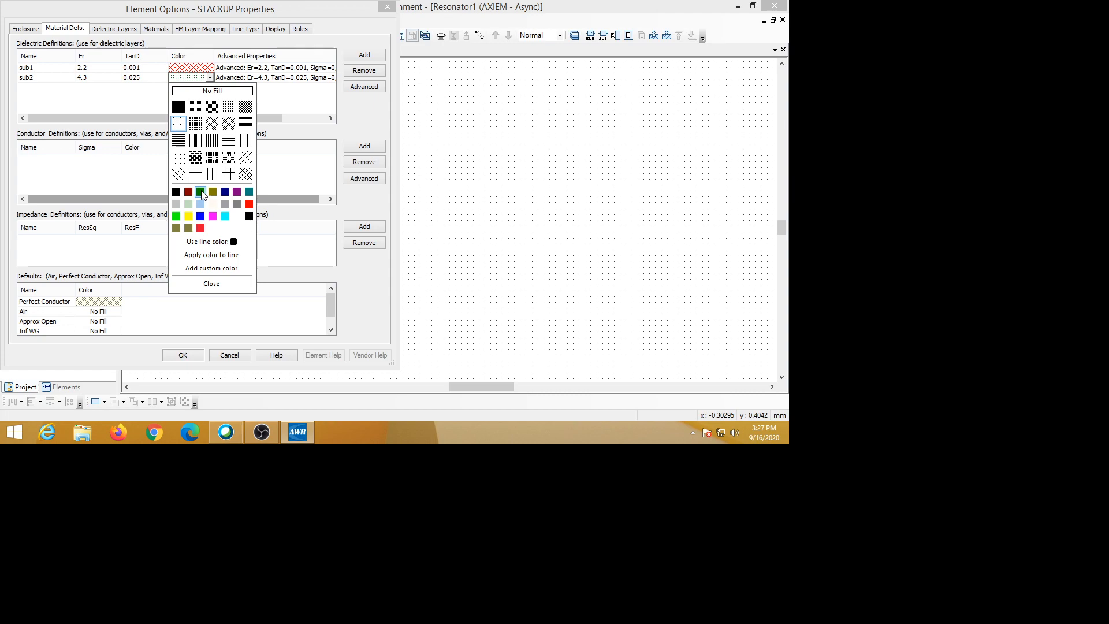
click(212, 157)
click(212, 284)
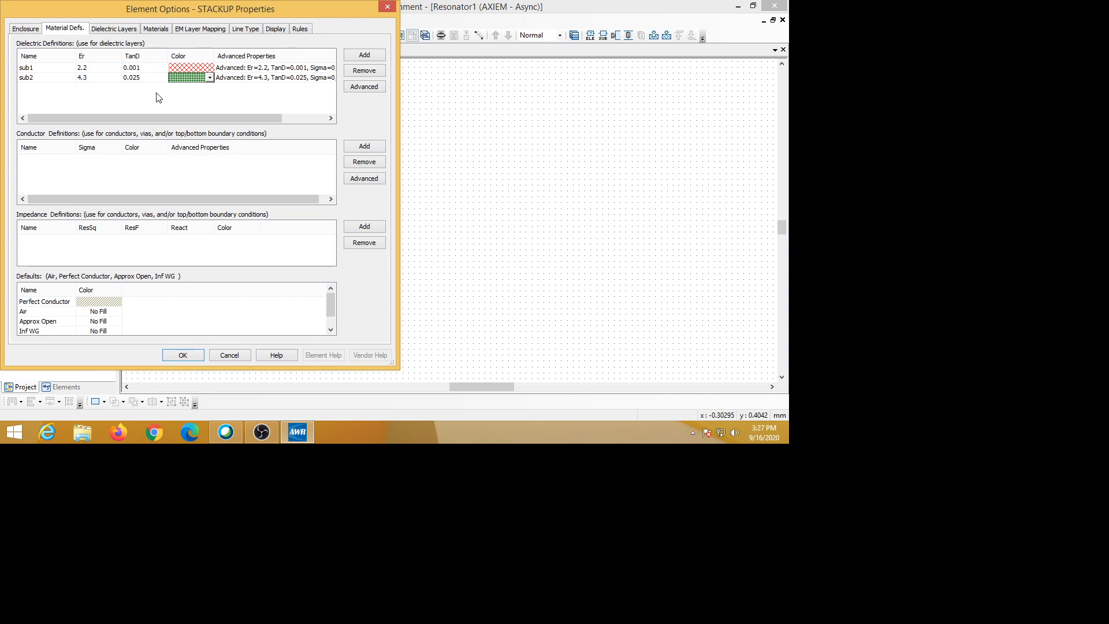
click(23, 79)
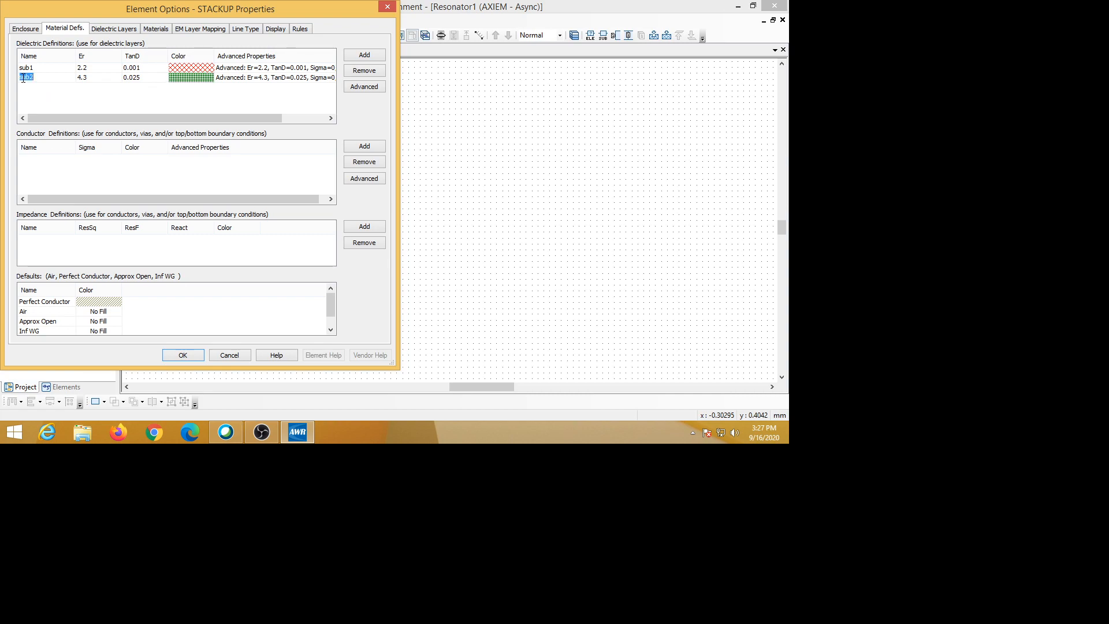
click(365, 74)
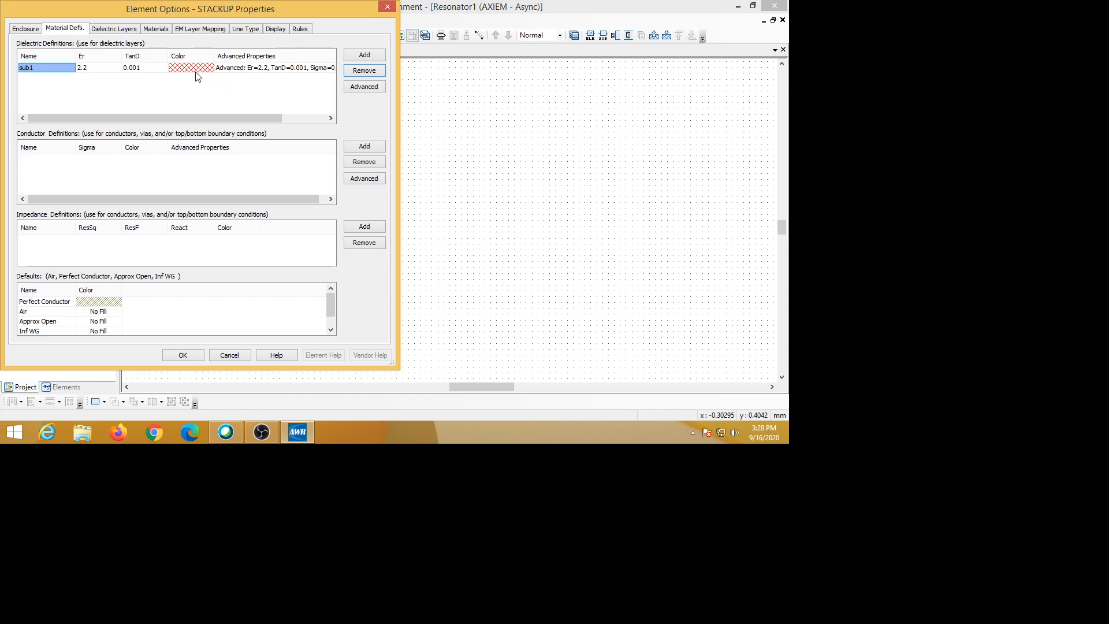
Add a conductor definition using the Copper preset with a conductivity of 5.96e+07 S/m.
click(108, 171)
click(29, 149)
click(364, 148)
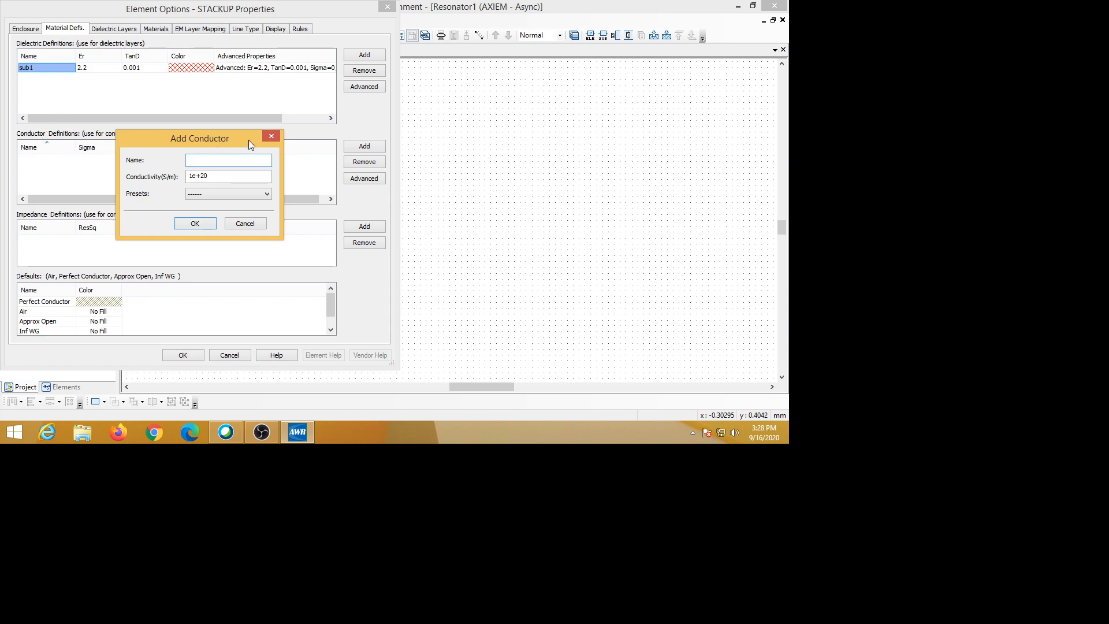
drag(249, 140, 245, 196)
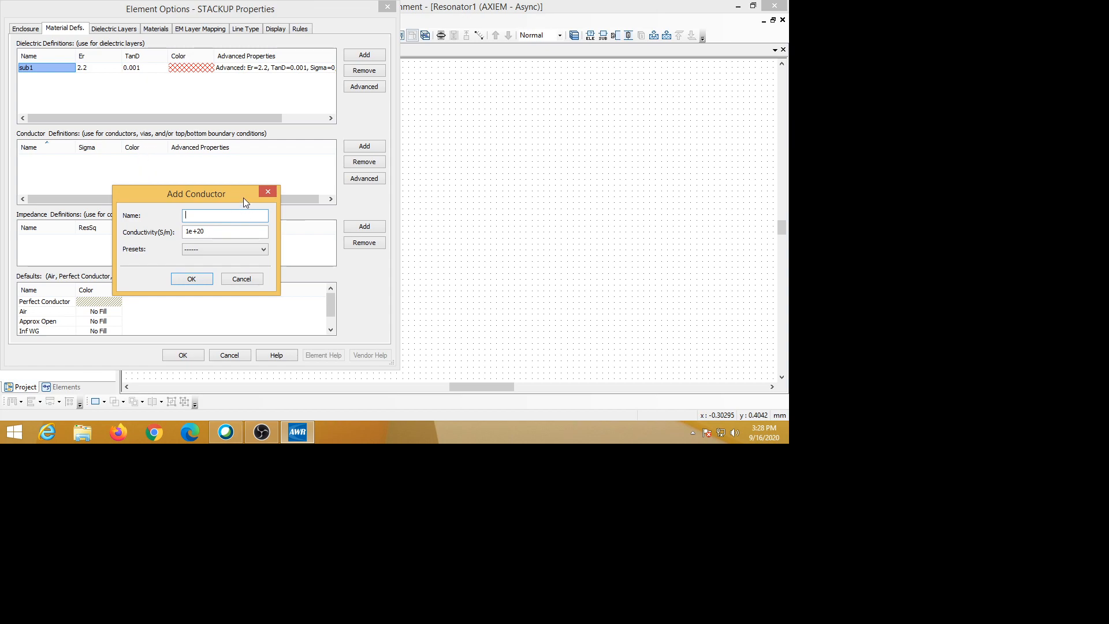
drag(243, 198, 268, 173)
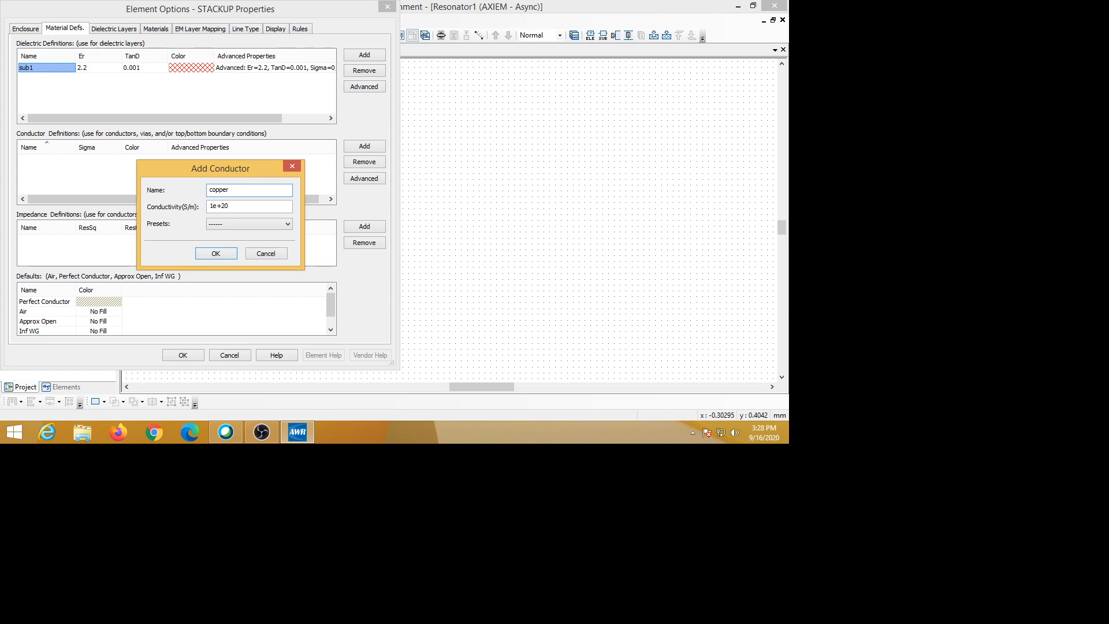
key(Tab)
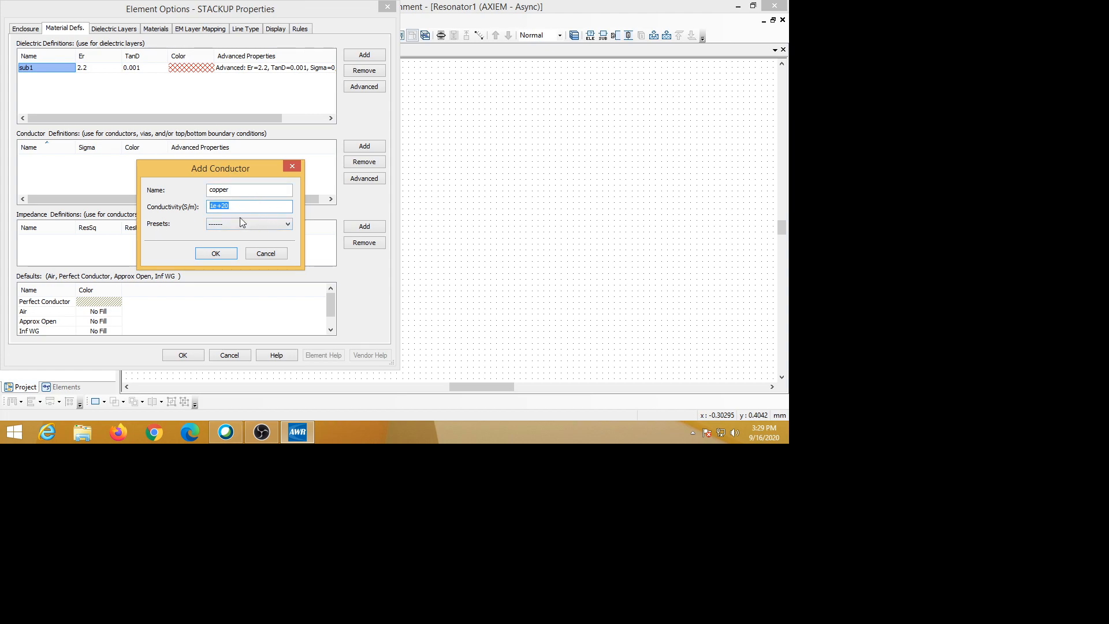
click(288, 223)
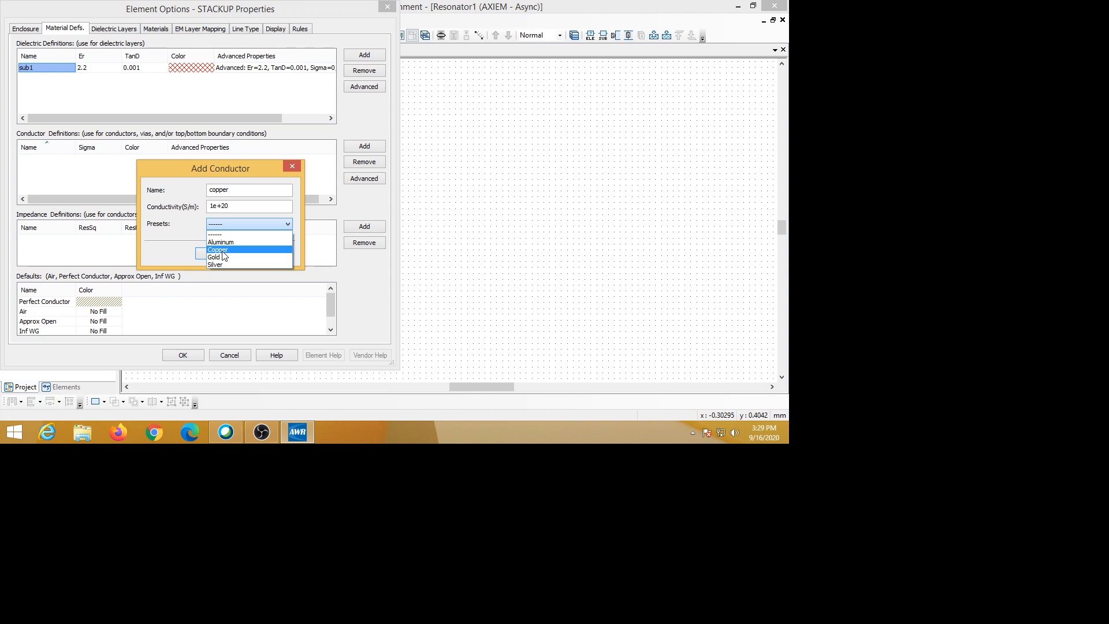
click(223, 251)
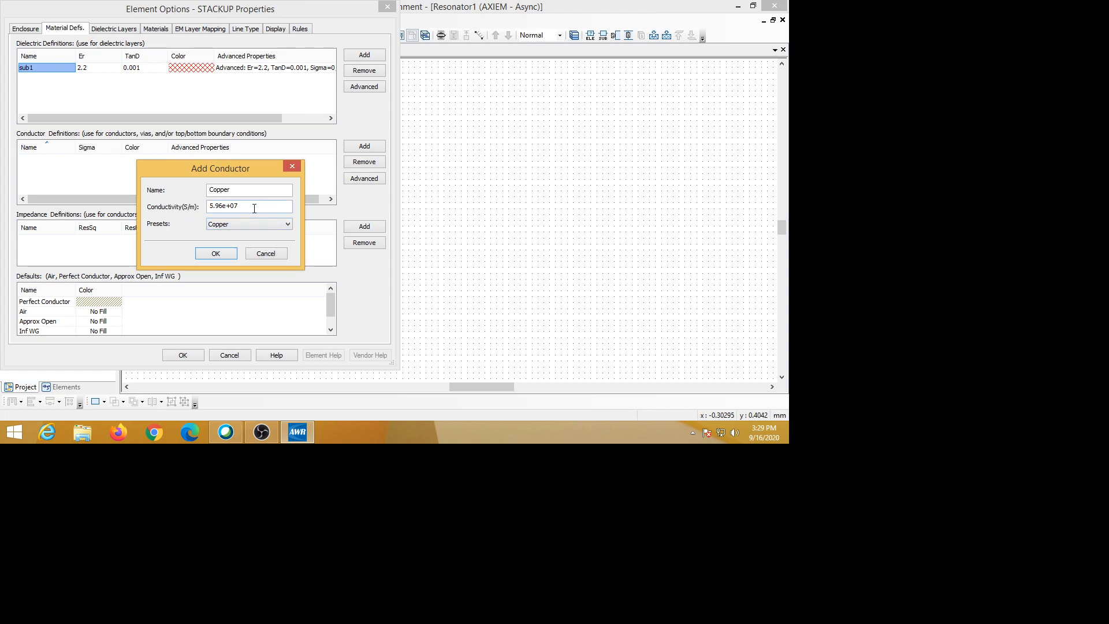
click(223, 255)
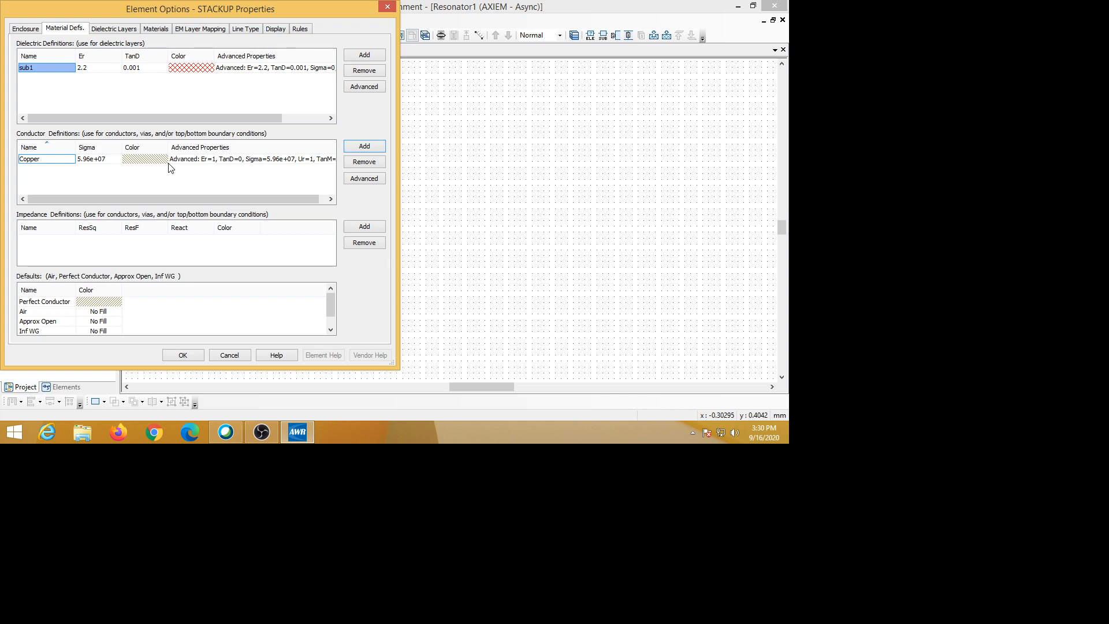
click(170, 180)
Insert a second dielectric layer into the stackup and assign sub1 as the material of layer 2.
click(123, 30)
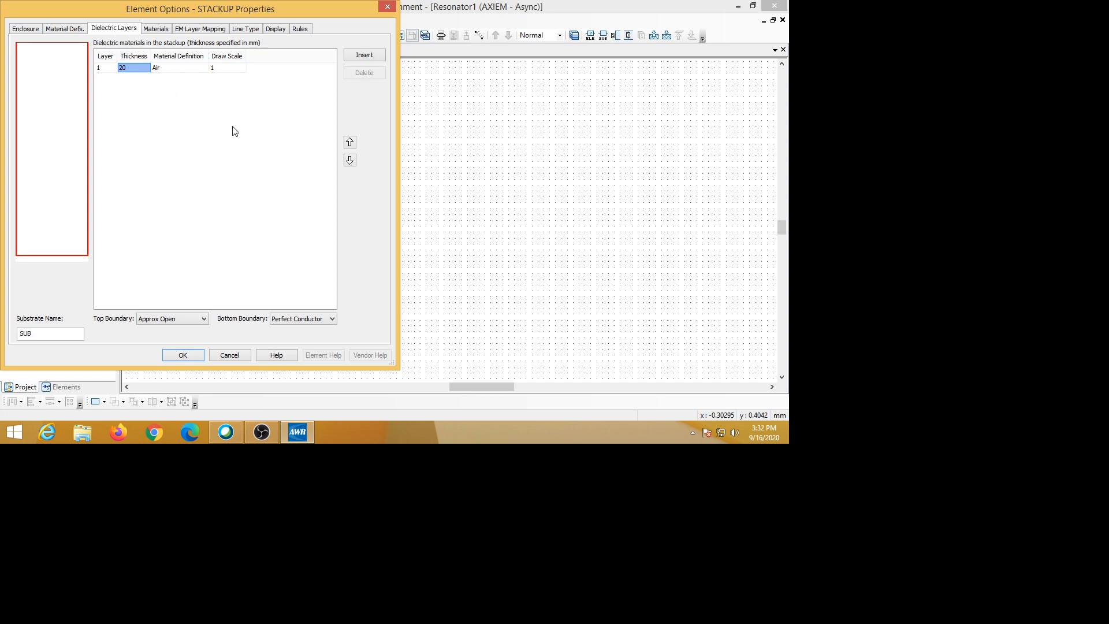
click(363, 57)
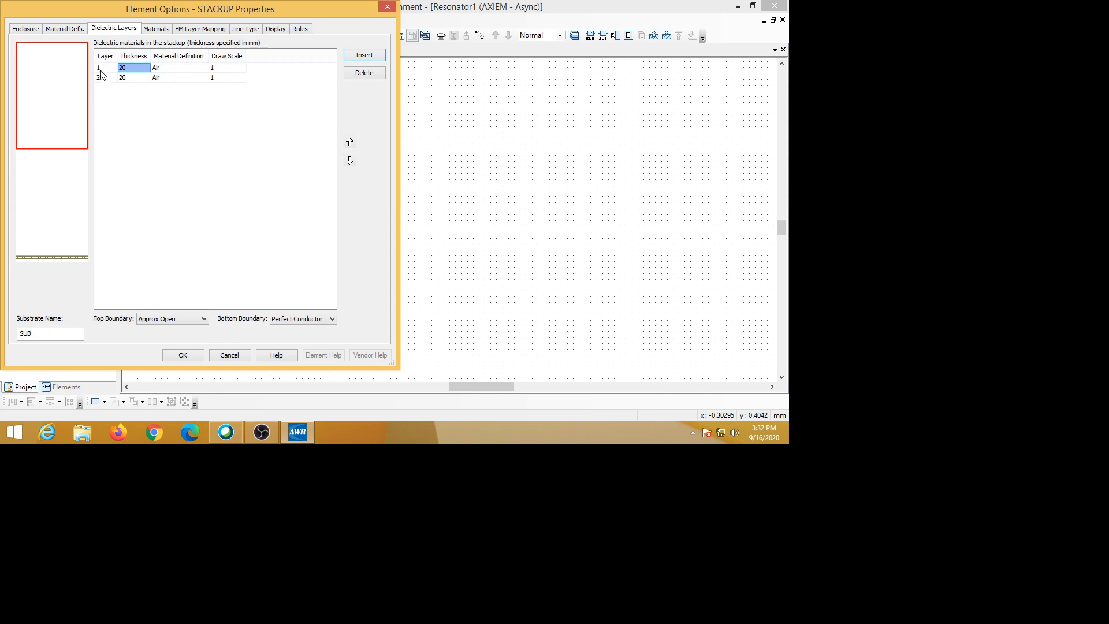
mouse_move(33, 125)
click(158, 79)
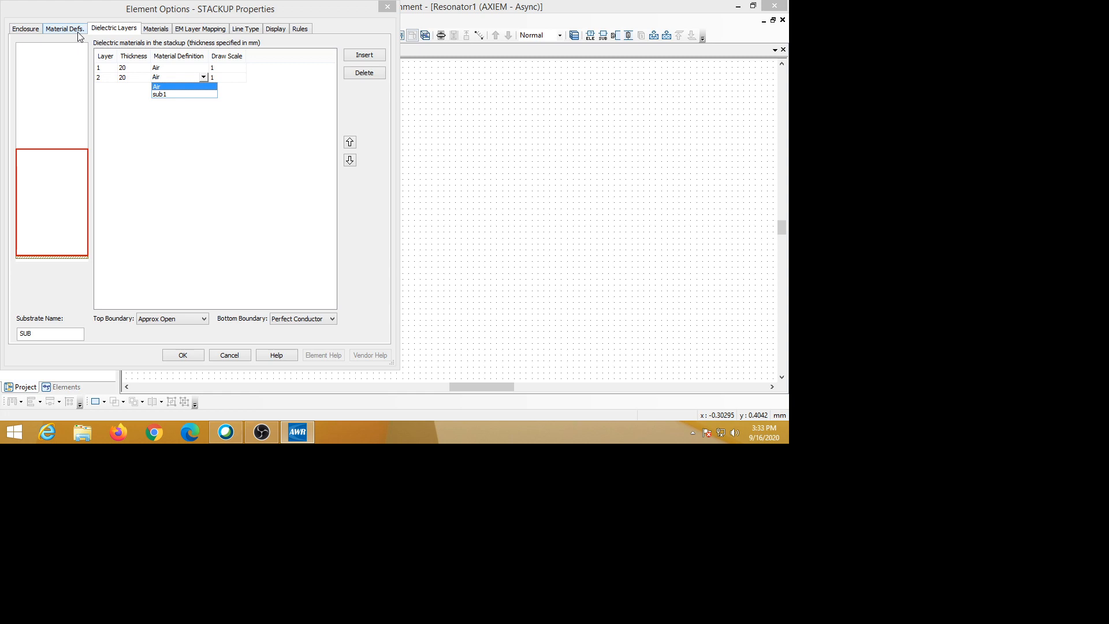
click(160, 94)
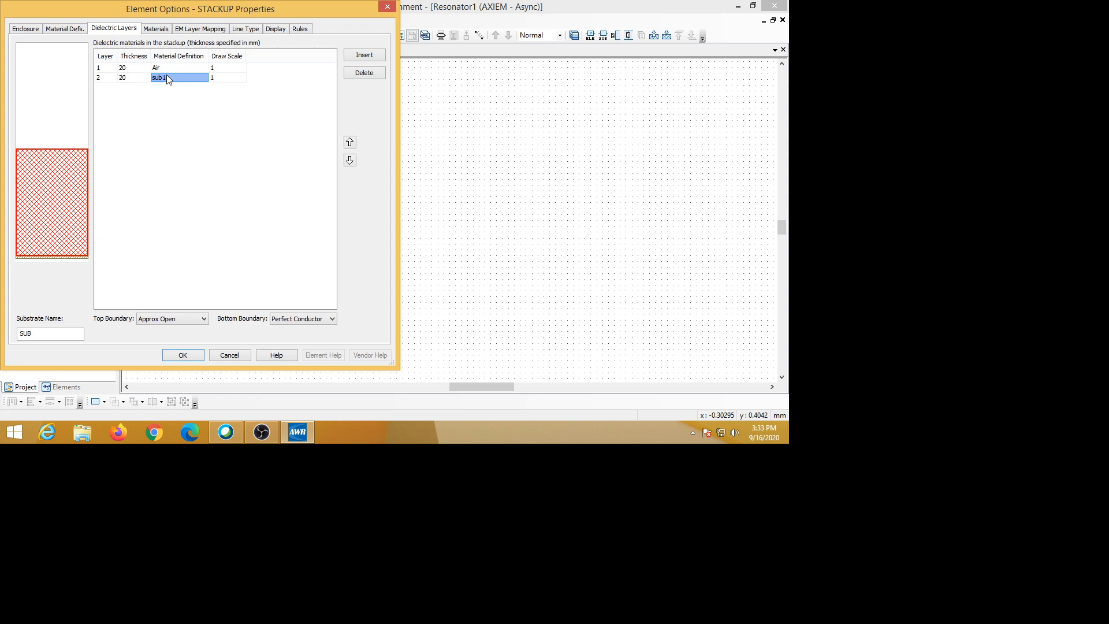
Set the thickness of the sub1 dielectric layer to 1.59 mm and return to the material definitions.
mouse_move(42, 165)
click(123, 77)
text(1.59)
mouse_move(76, 116)
mouse_move(36, 231)
mouse_move(88, 163)
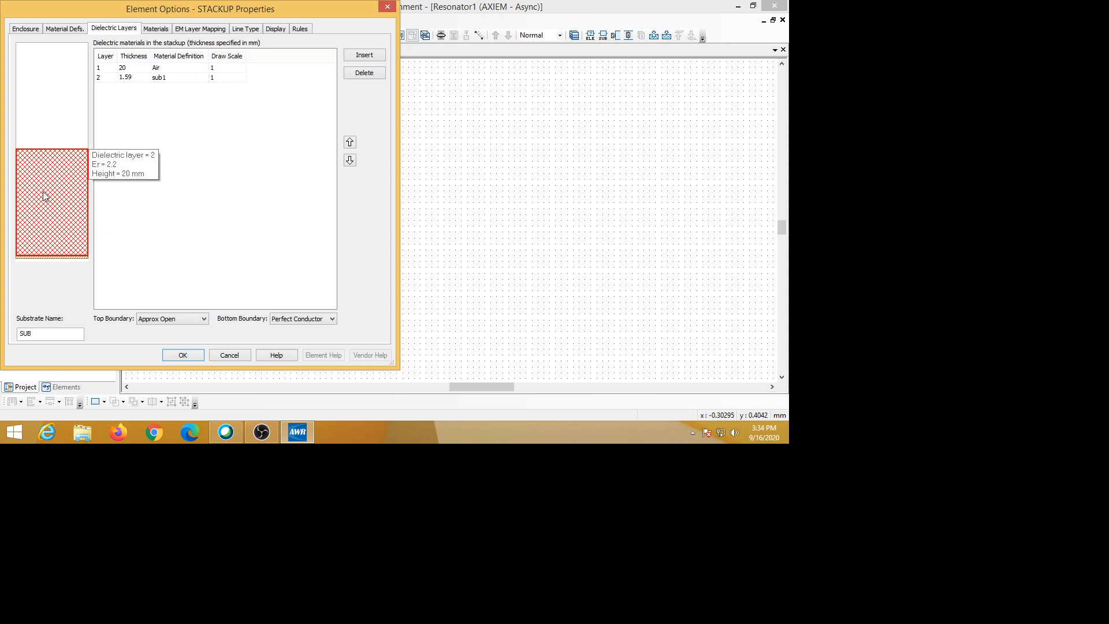
click(128, 80)
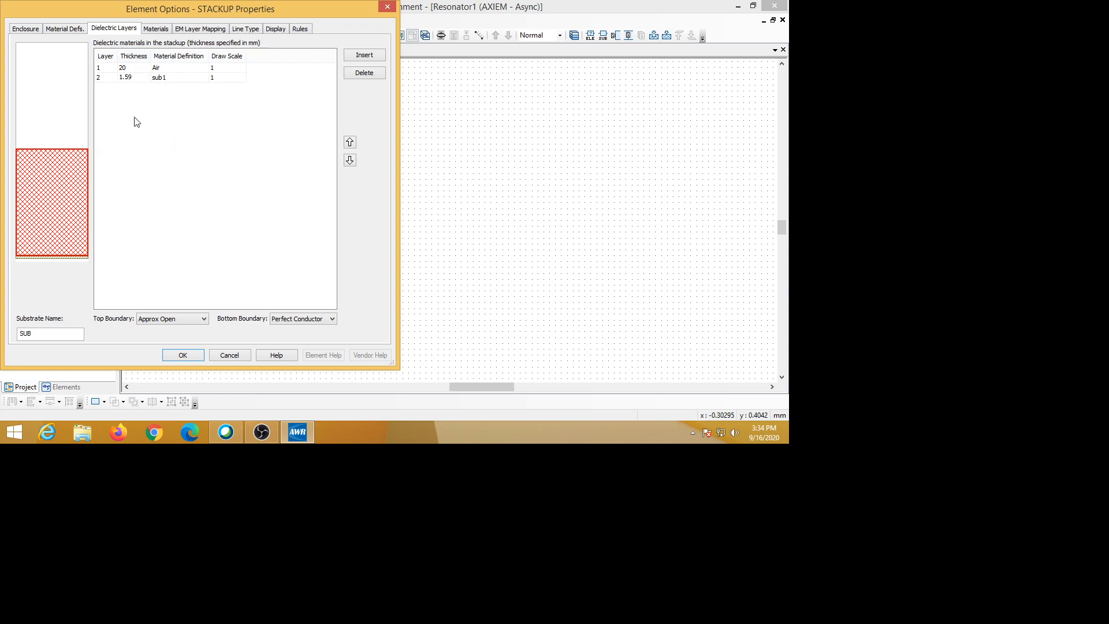
click(62, 30)
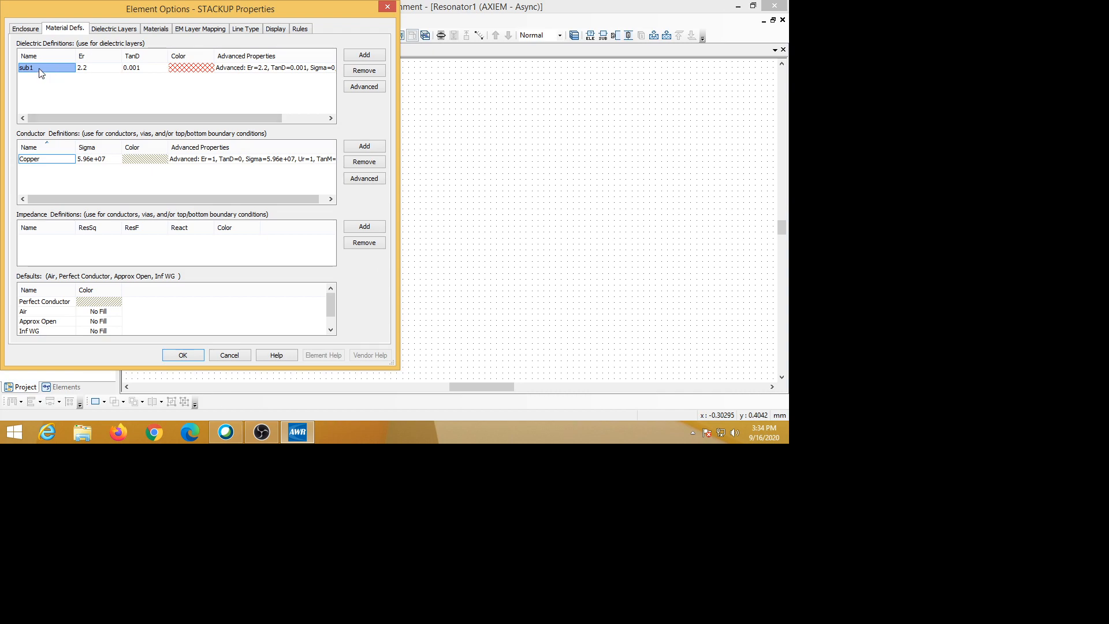
Review the stackup's dielectric layers against the sub1 and Copper material definitions.
click(115, 29)
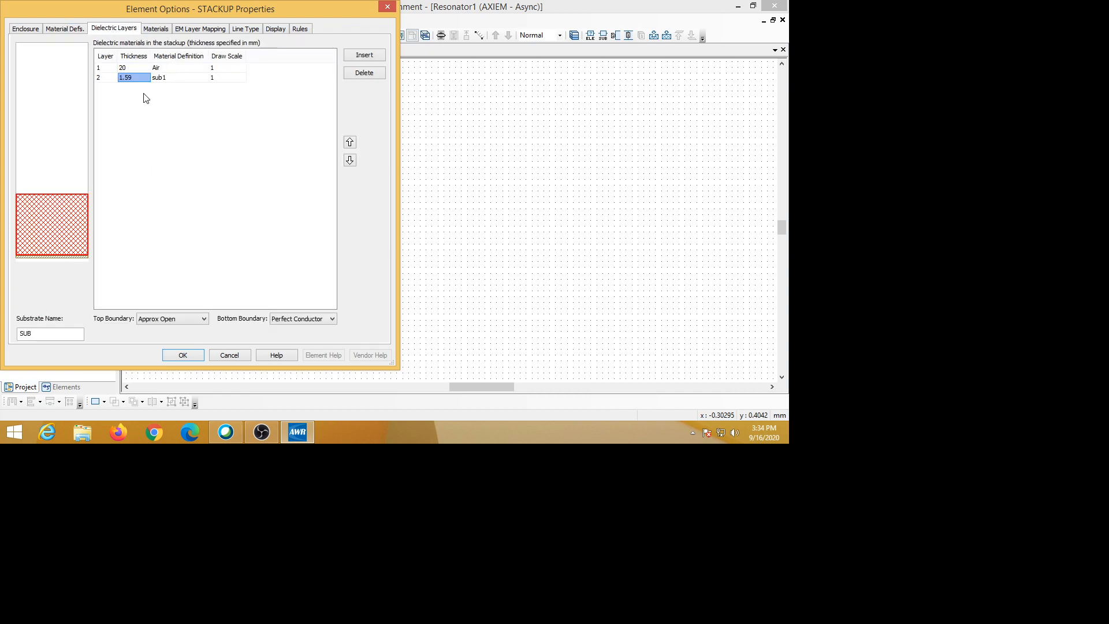
mouse_move(68, 215)
click(65, 29)
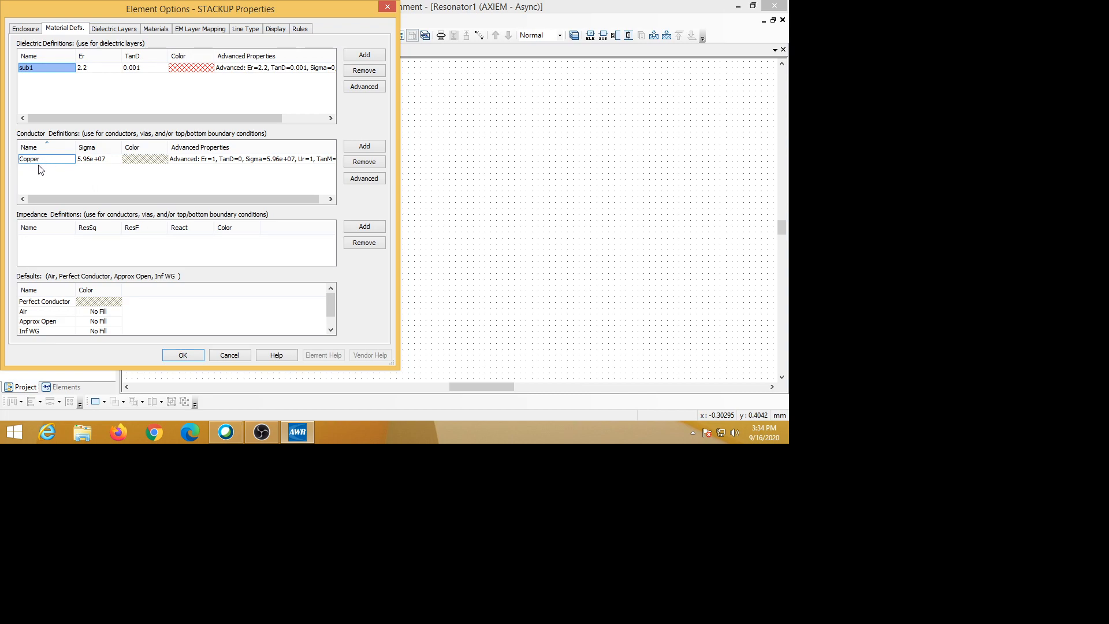
click(129, 30)
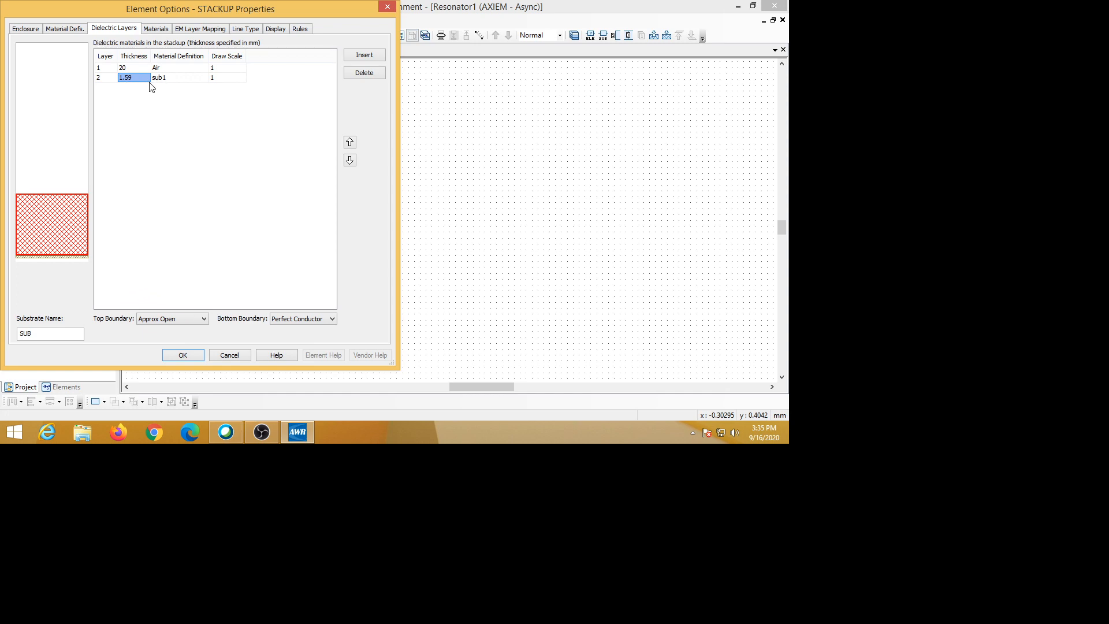
Add a Trace1 conductor material with a thickness of 0.01 mm and Copper as its material definition.
click(163, 32)
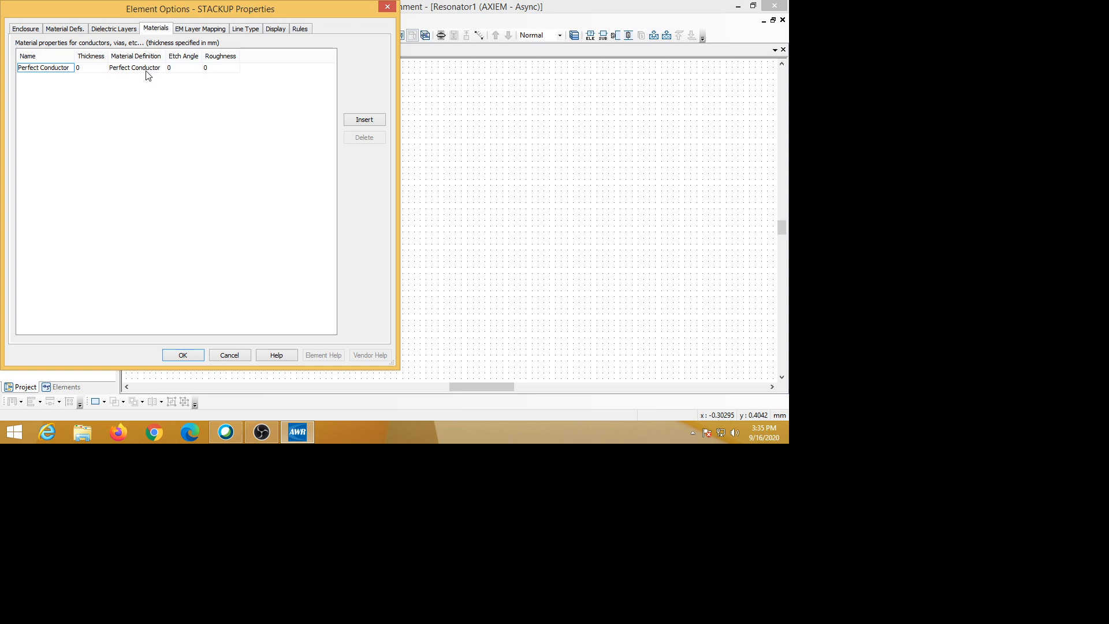
click(363, 121)
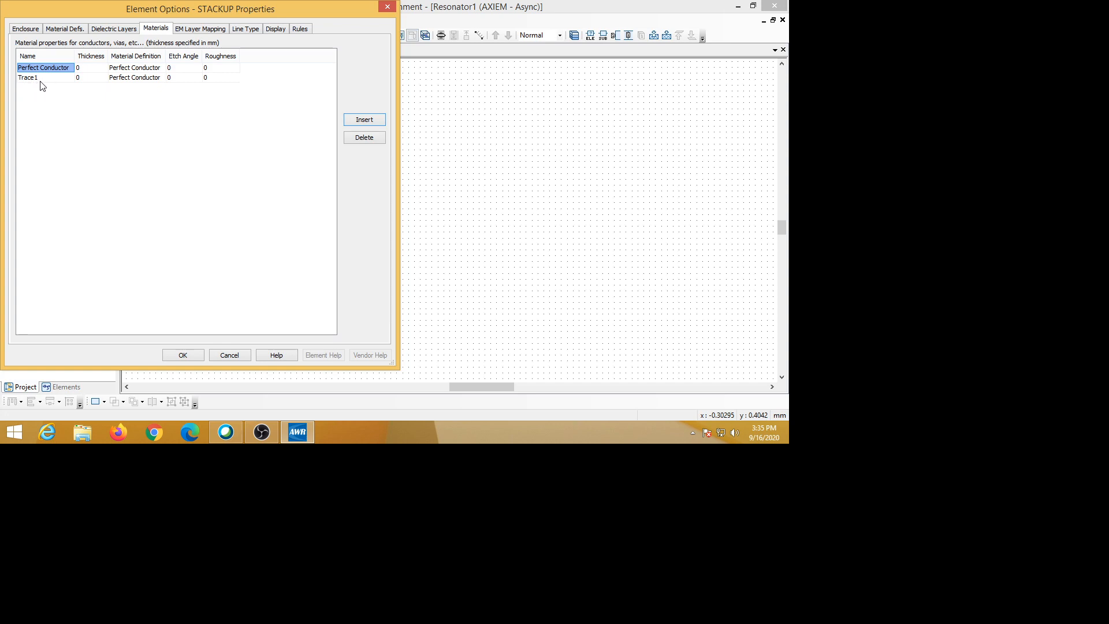
click(80, 79)
click(143, 78)
click(125, 101)
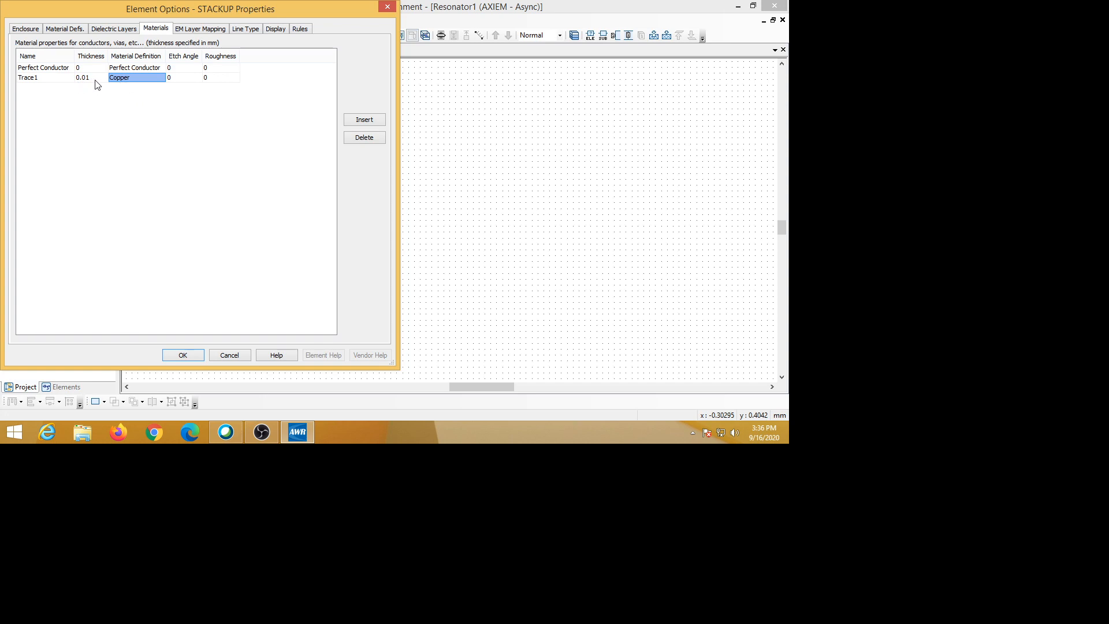
click(137, 77)
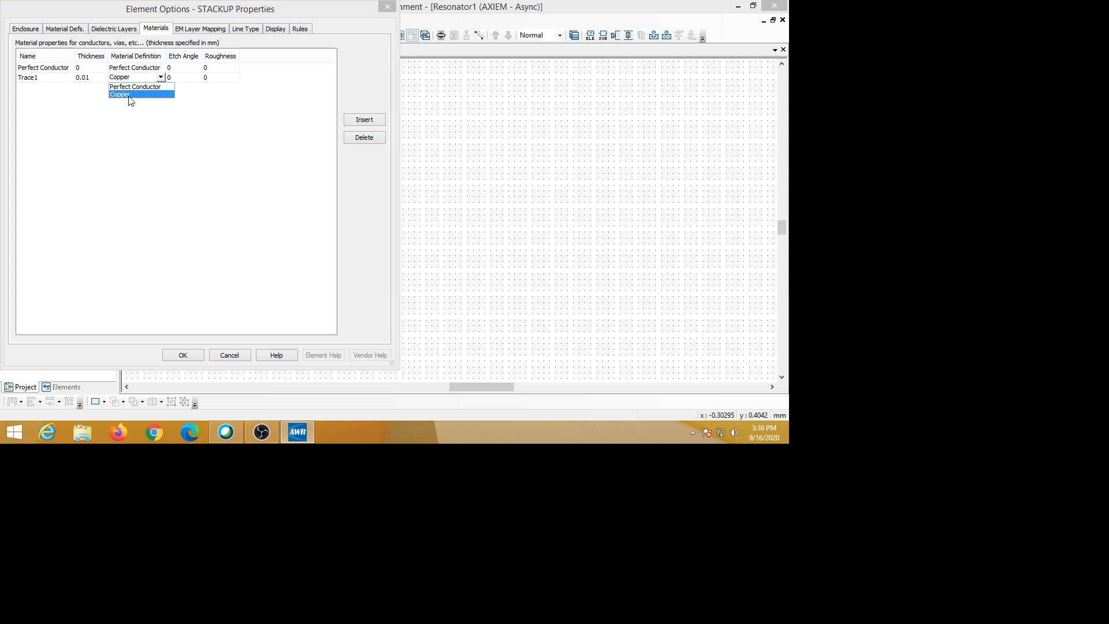
click(130, 97)
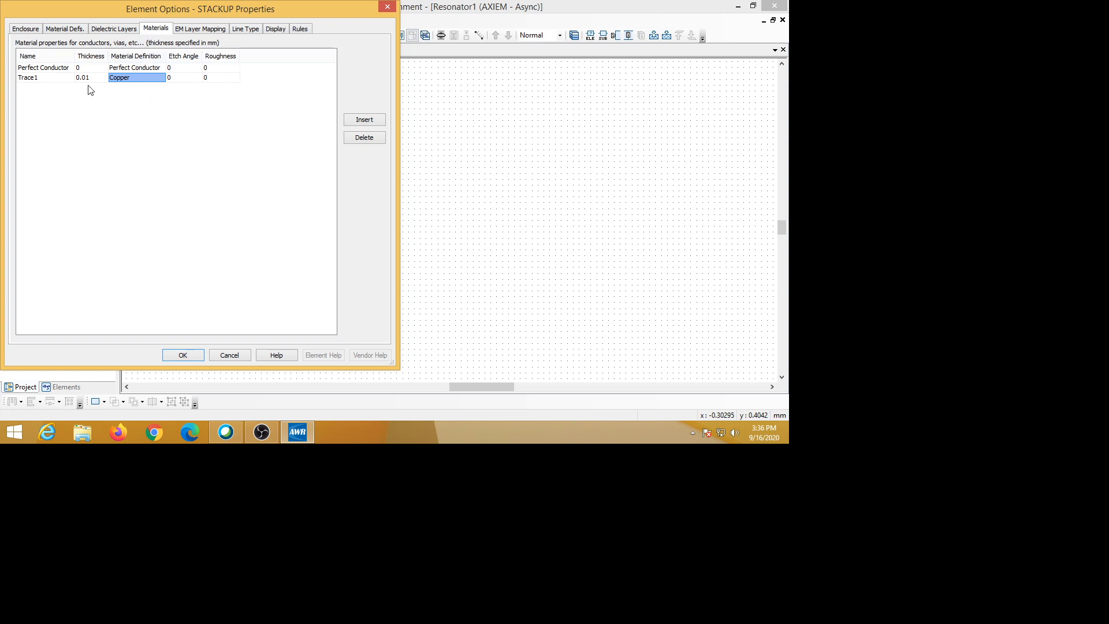
Recheck the dielectric layers, boundaries and material definitions, and apply the stackup properties.
click(126, 29)
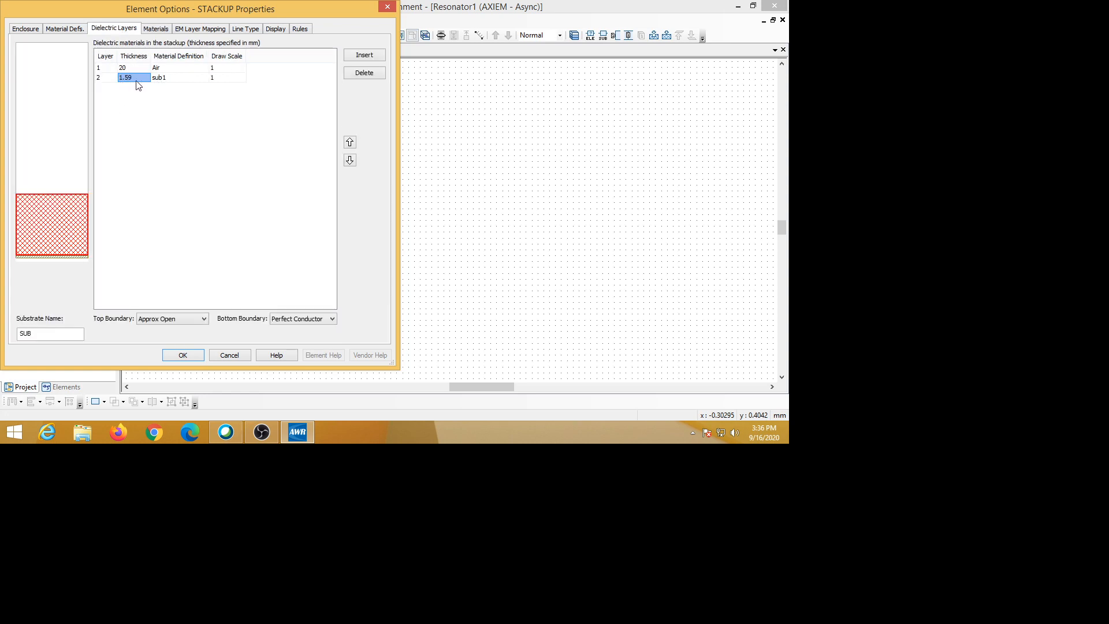
mouse_move(73, 106)
click(61, 30)
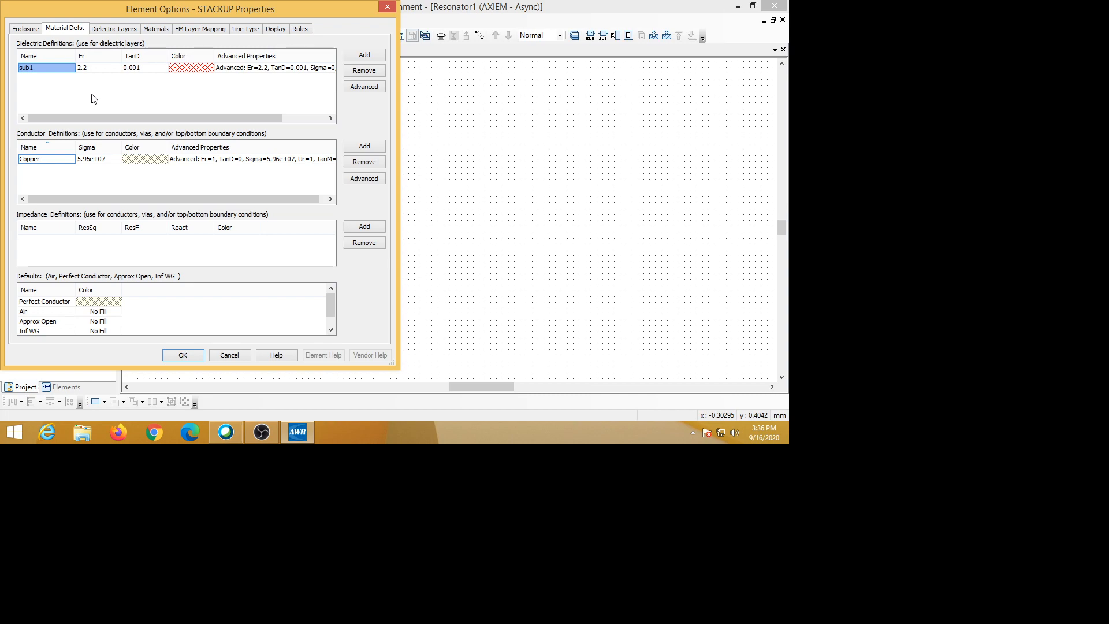
click(105, 29)
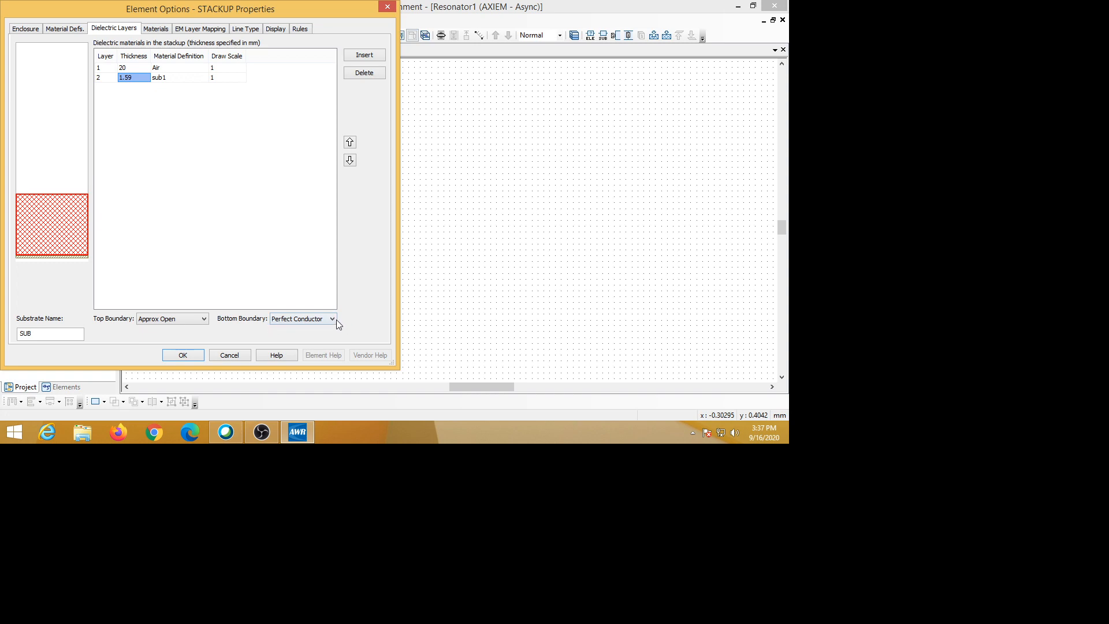
click(182, 355)
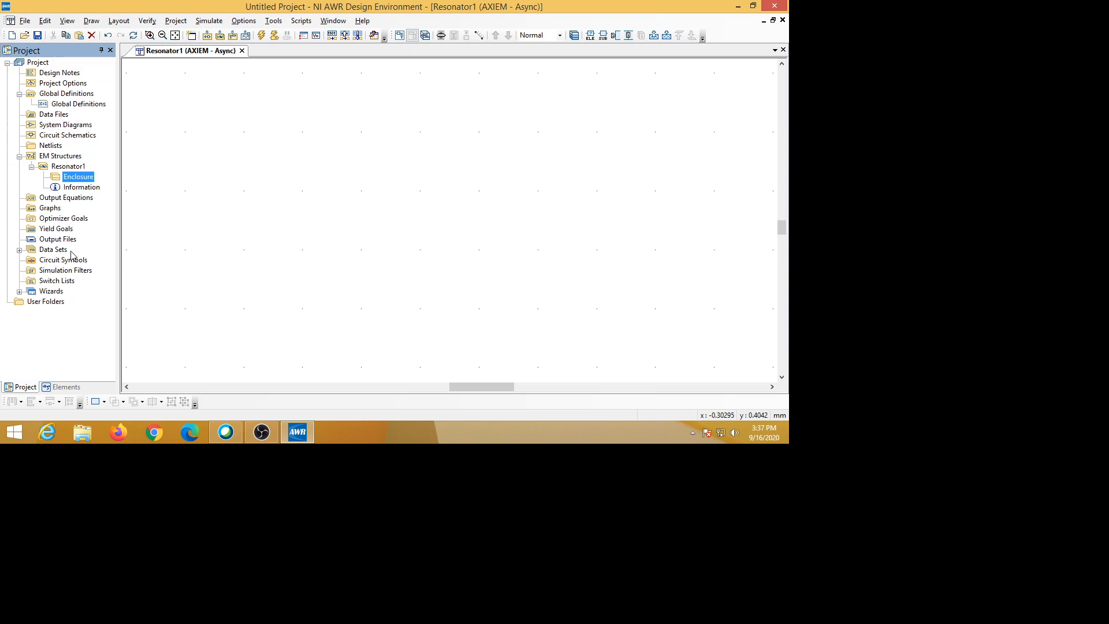
Reopen the Resonator1 enclosure and check its grid spacing, material definitions, dielectric layers and conductor materials.
right_click(89, 183)
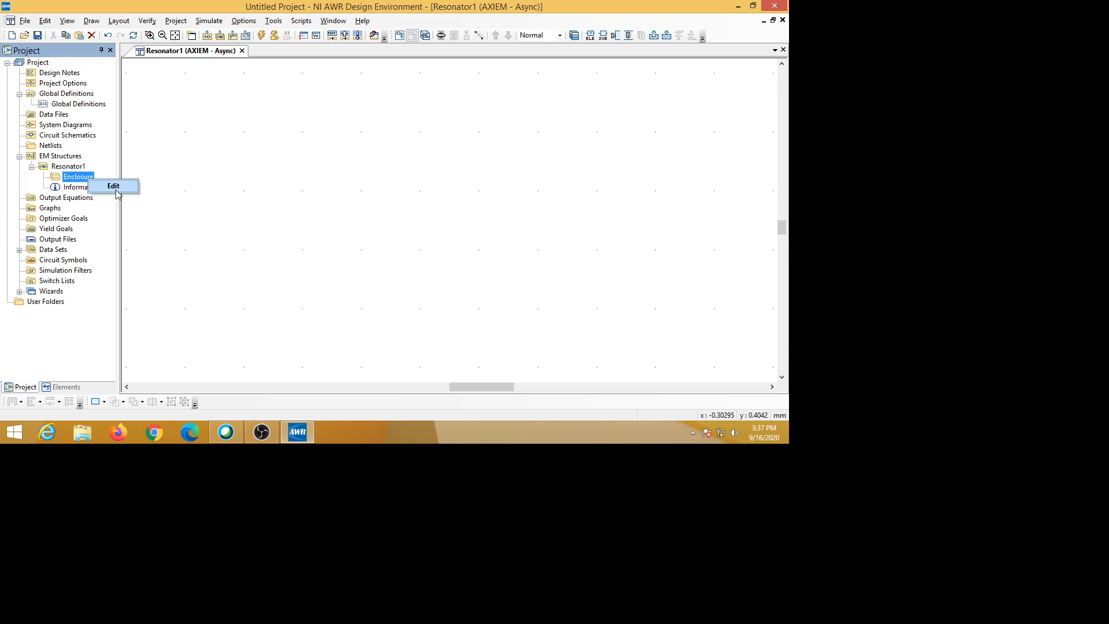
click(113, 186)
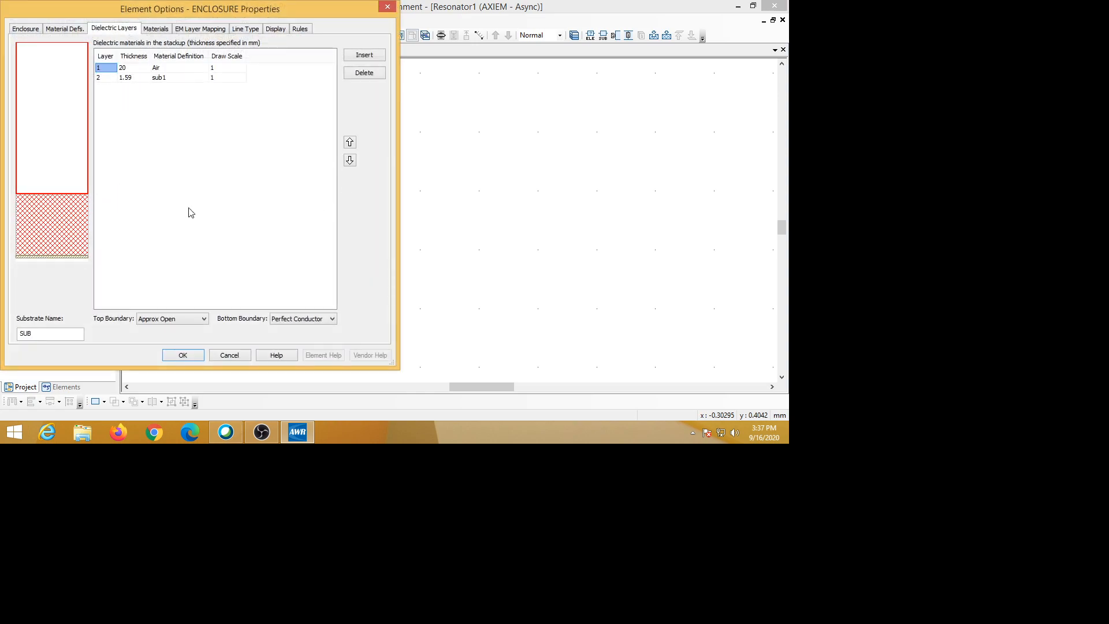
click(28, 29)
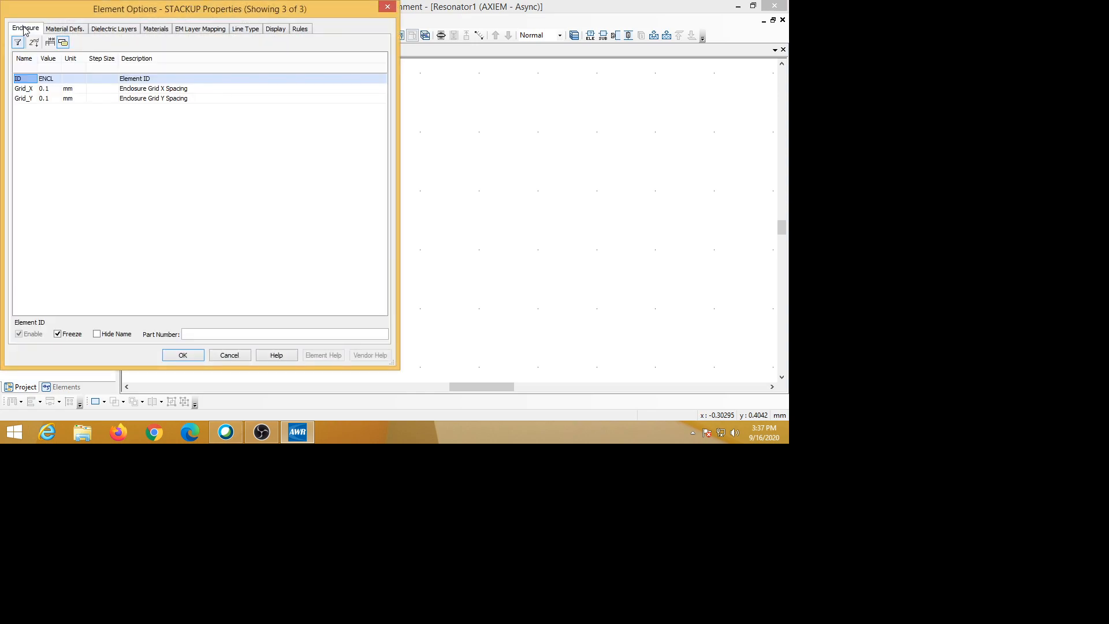
click(70, 30)
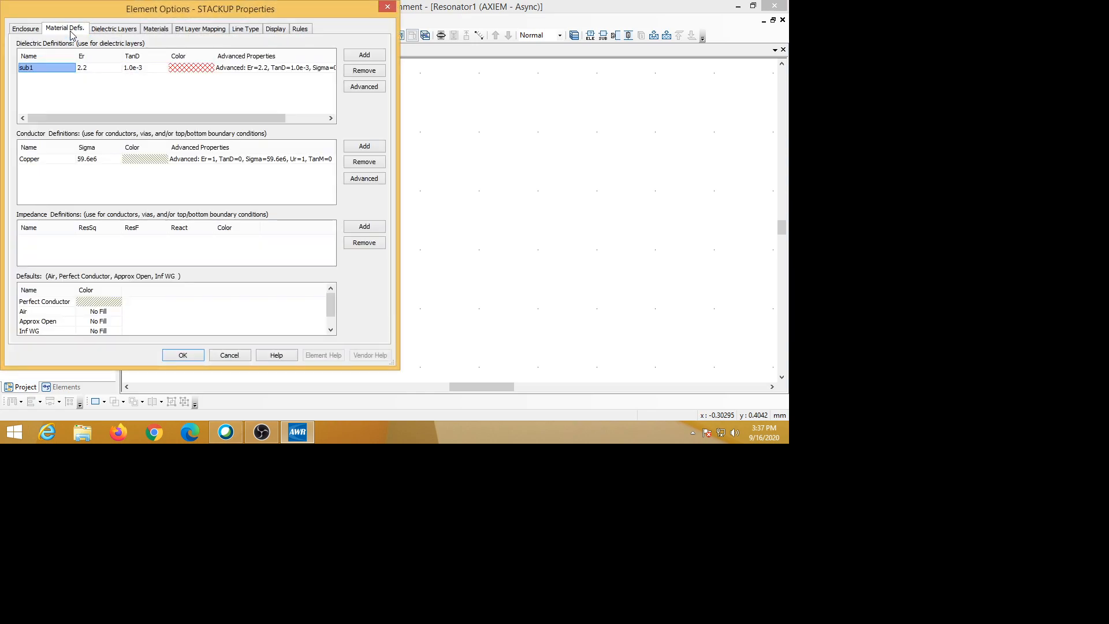
click(115, 30)
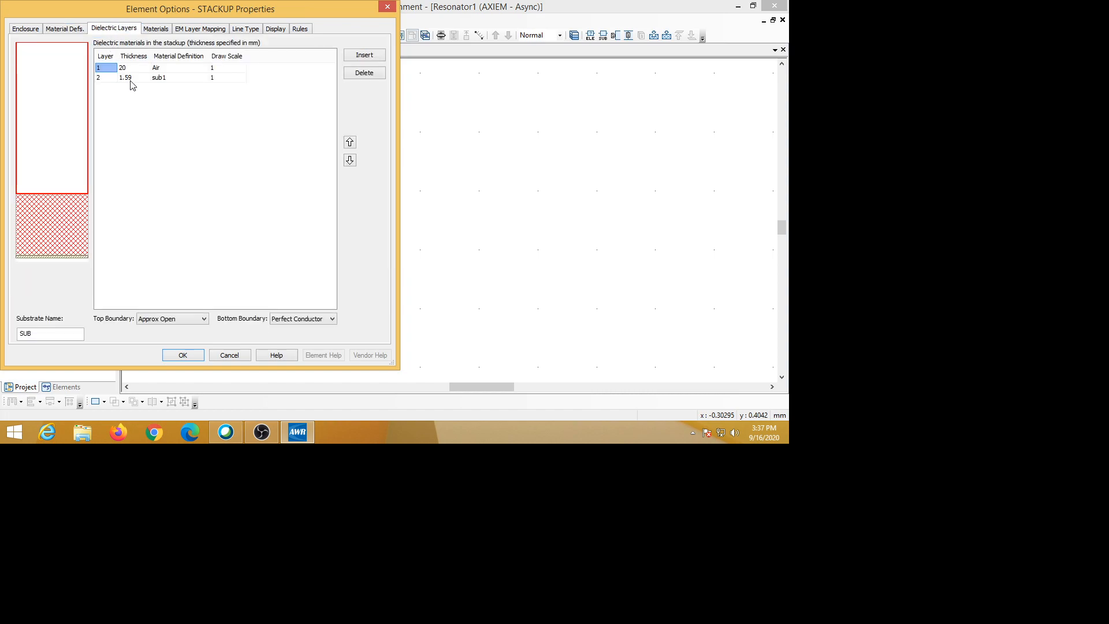
click(163, 30)
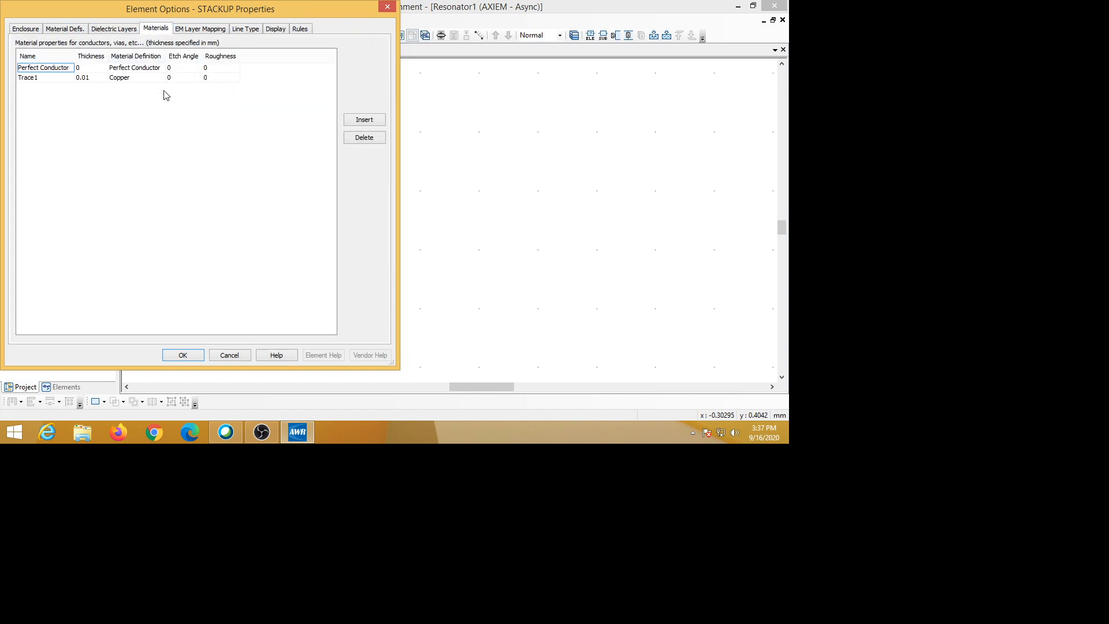
click(182, 355)
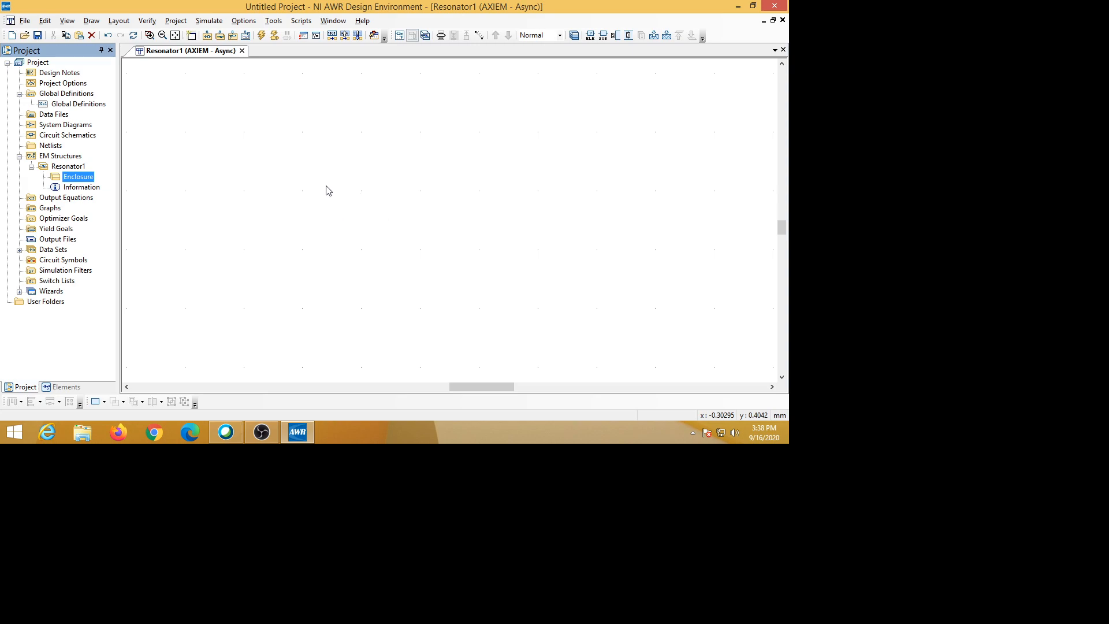
click(177, 36)
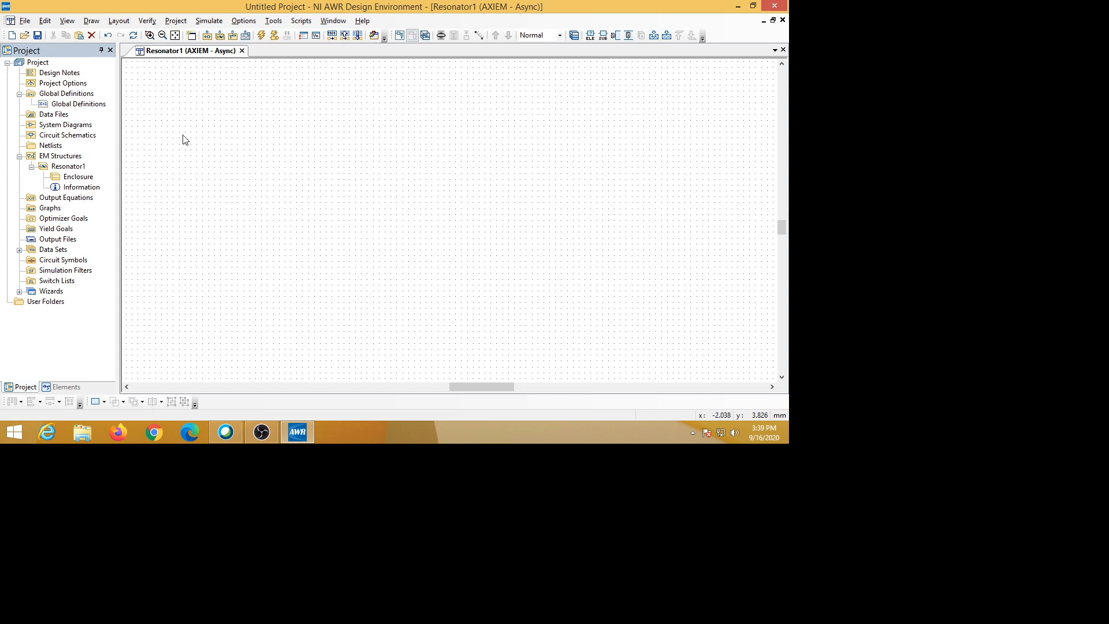
click(175, 37)
click(92, 22)
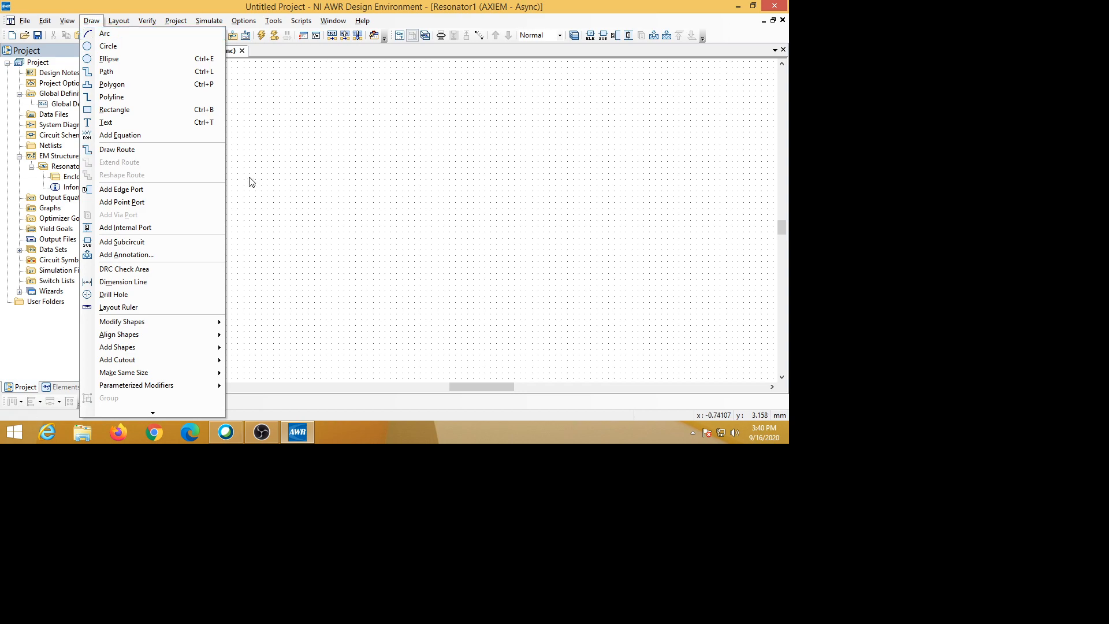
click(126, 112)
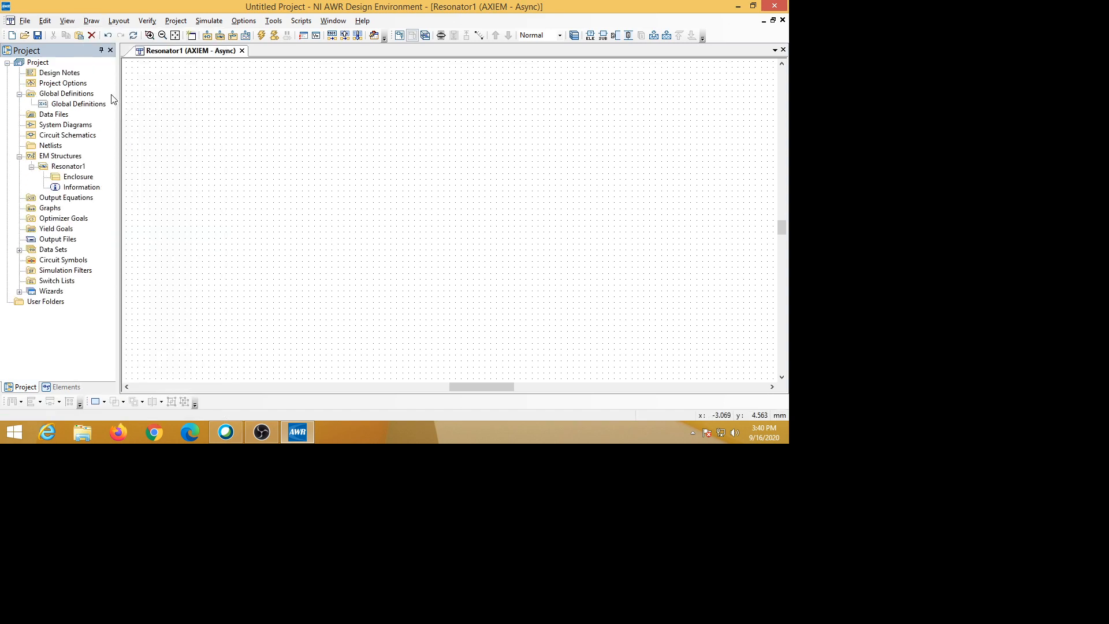
click(92, 21)
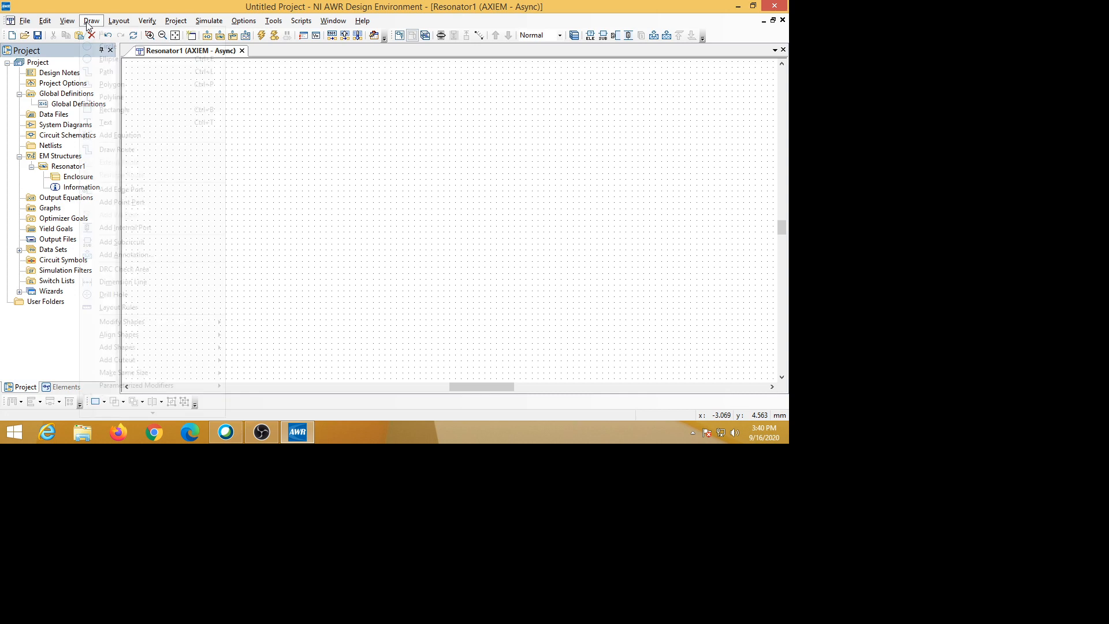
click(106, 109)
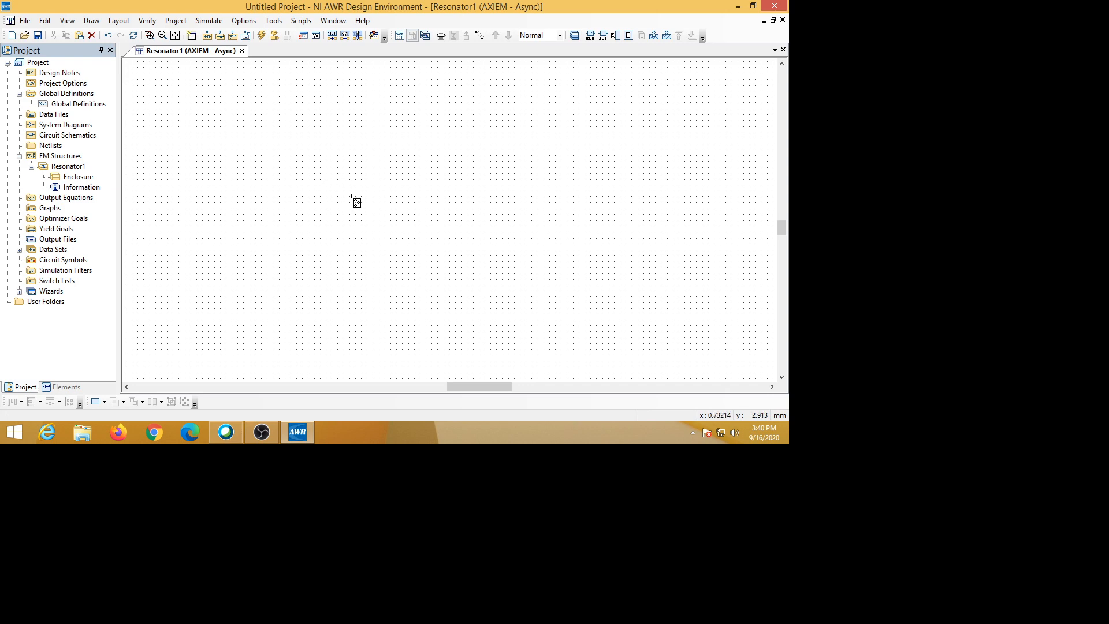
key(Escape)
Draw a rectangular conductor from the origin (0, 0), 21.93 mm wide and 4.94 mm high, using entered coordinates.
click(91, 21)
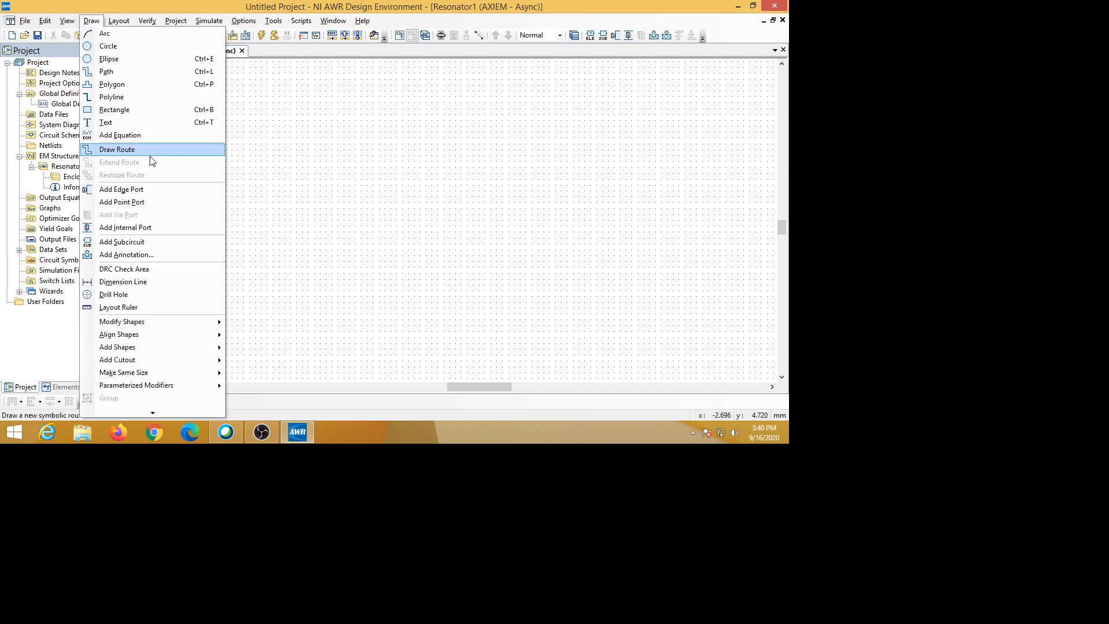
click(124, 110)
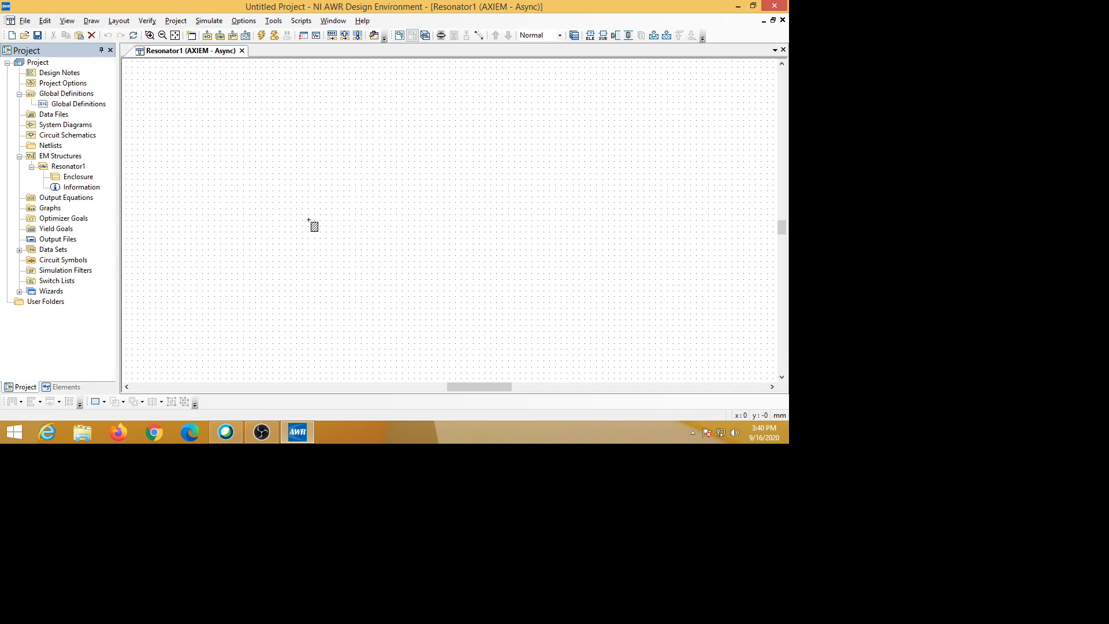
key(Tab)
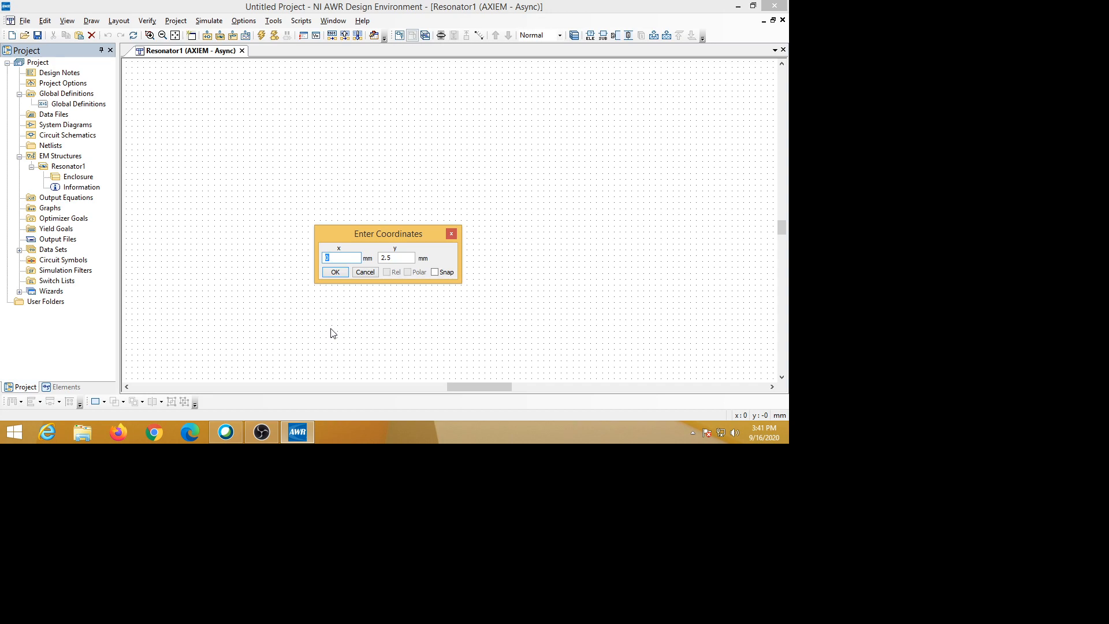
text(0)
click(335, 272)
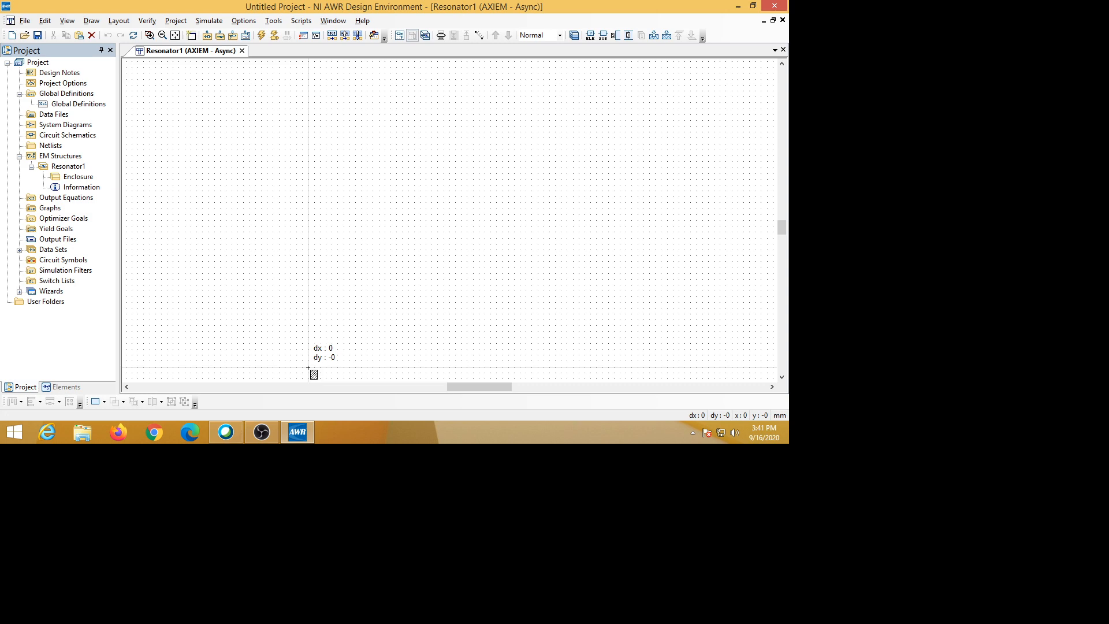
key(Tab)
drag(435, 391, 481, 194)
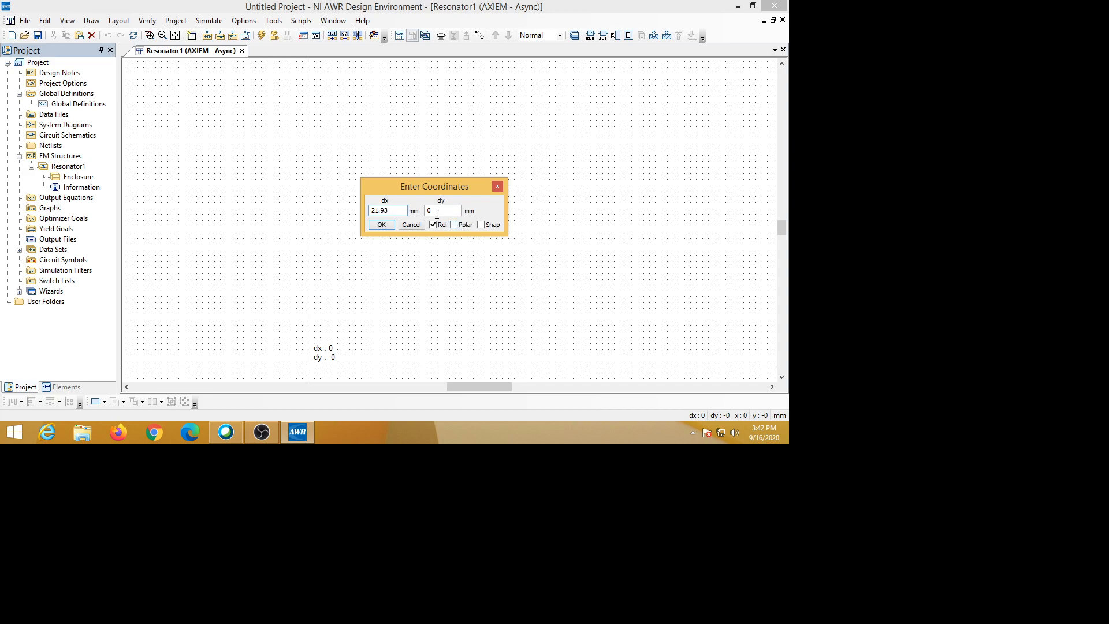
key(Tab)
click(381, 225)
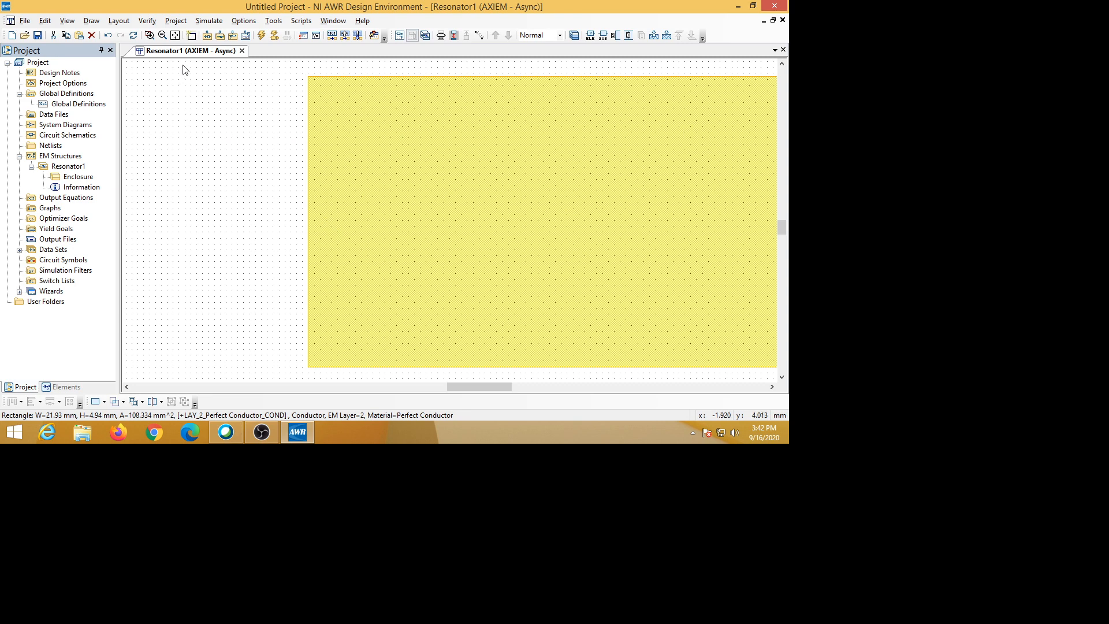
click(175, 36)
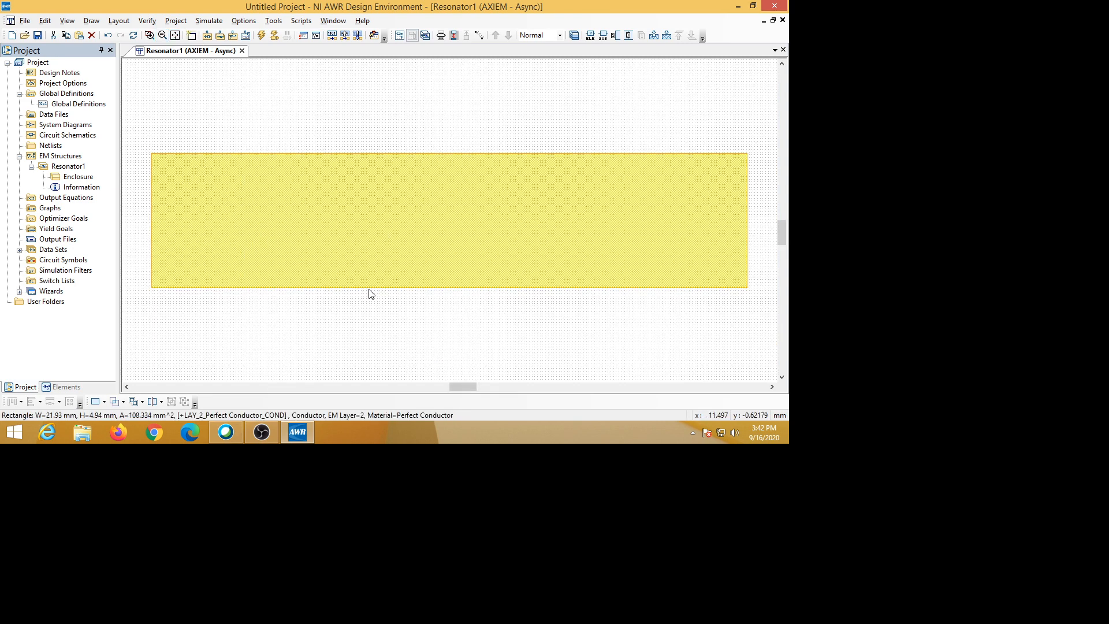
click(446, 327)
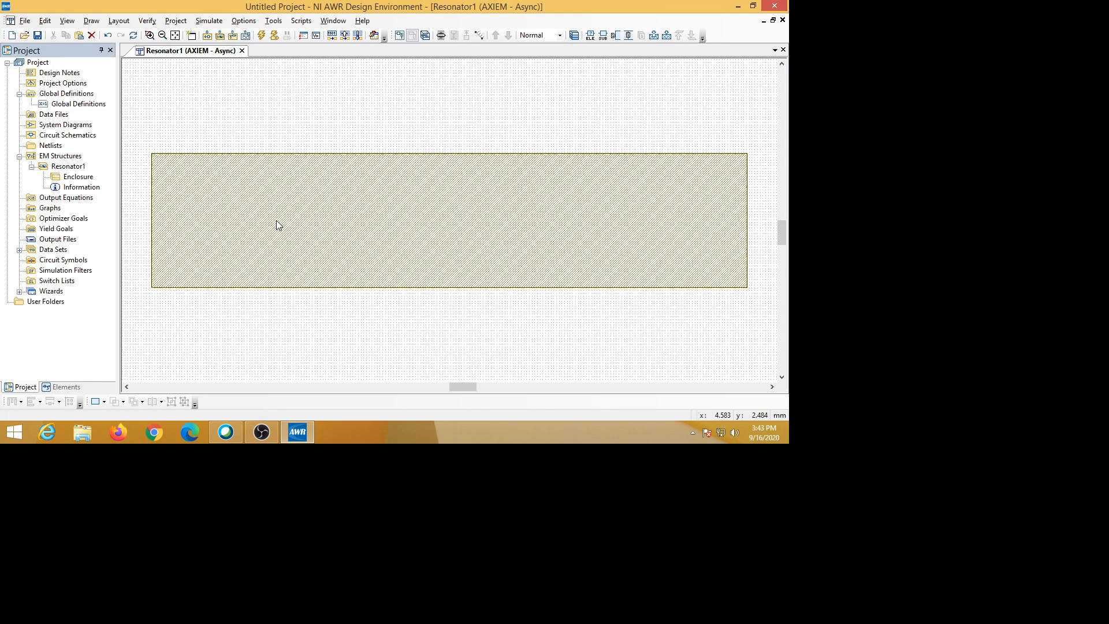
Examine the drawn rectangle and enlarge the area around its upper edge.
click(328, 234)
scroll(329, 233, down, 3)
scroll(328, 234, up, 6)
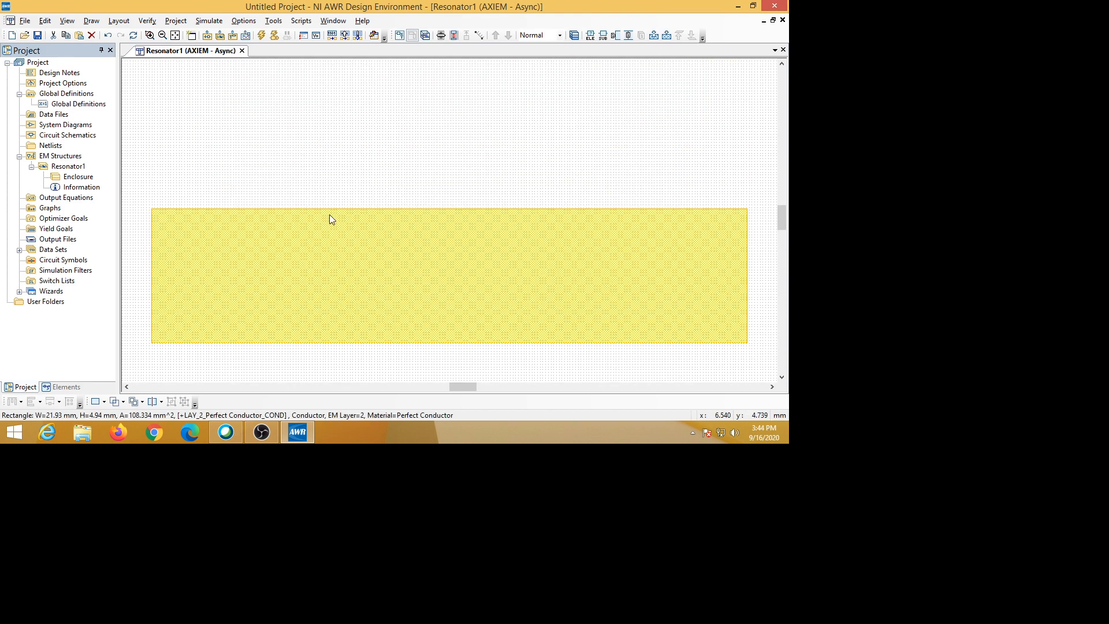
scroll(364, 282, down, 3)
scroll(364, 283, up, 2)
click(150, 35)
drag(274, 193, 425, 300)
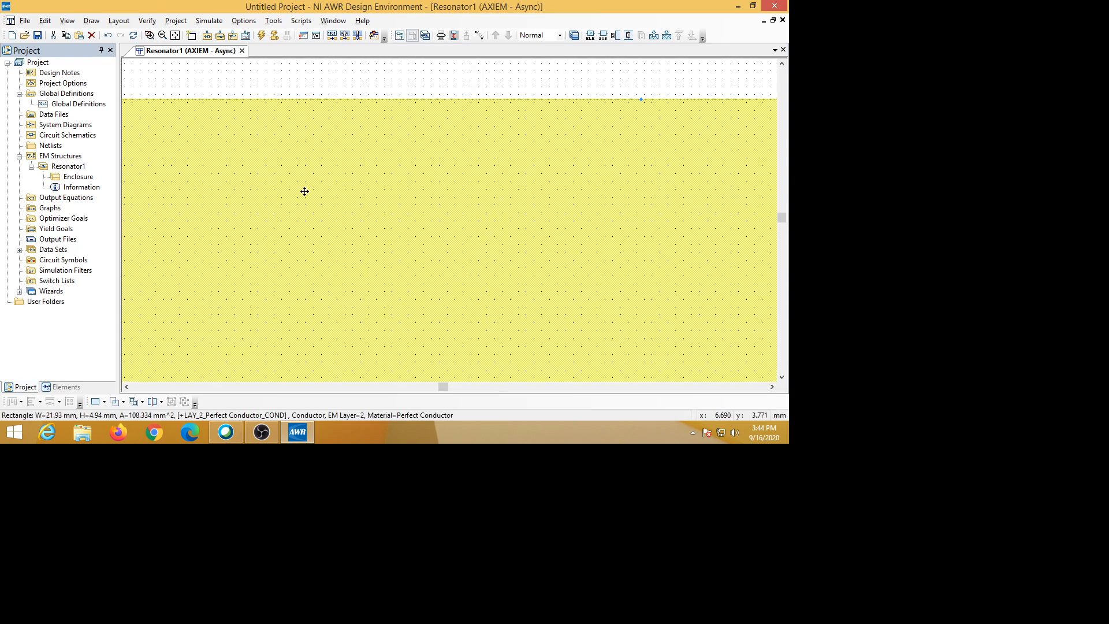
click(339, 87)
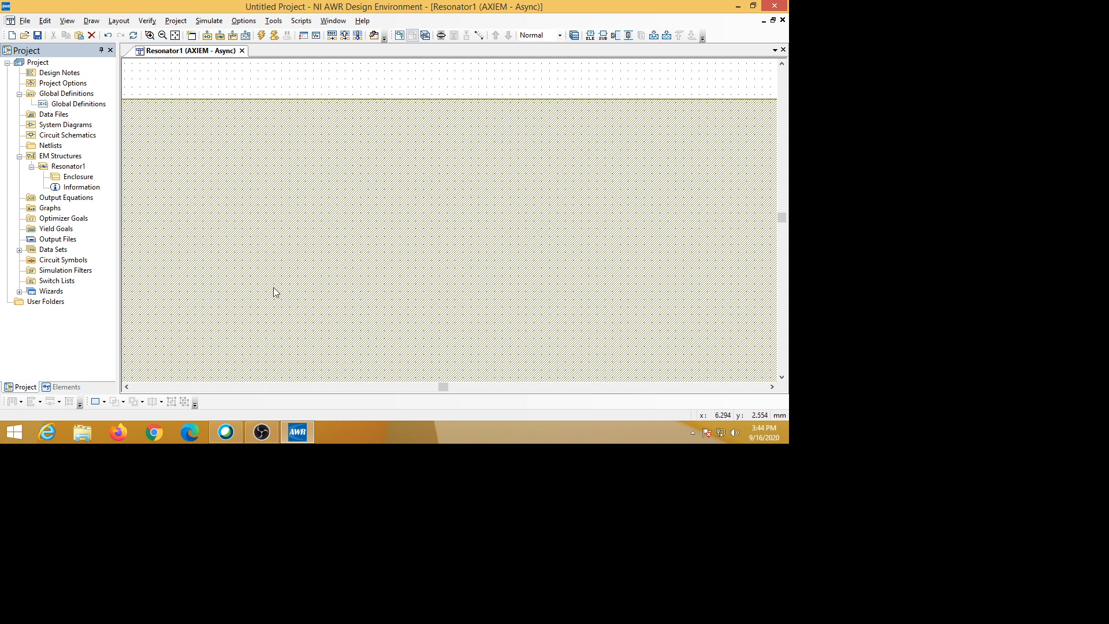
Change the Copper conductor definition's fill color to dark green in the Resonator1 enclosure and apply the properties.
click(176, 36)
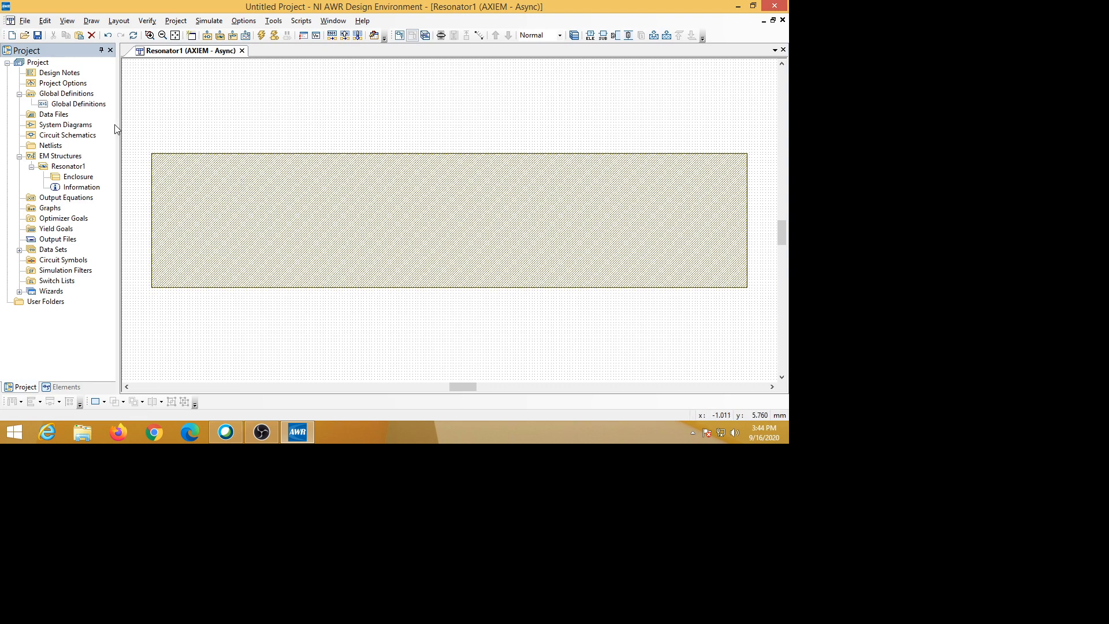
right_click(90, 180)
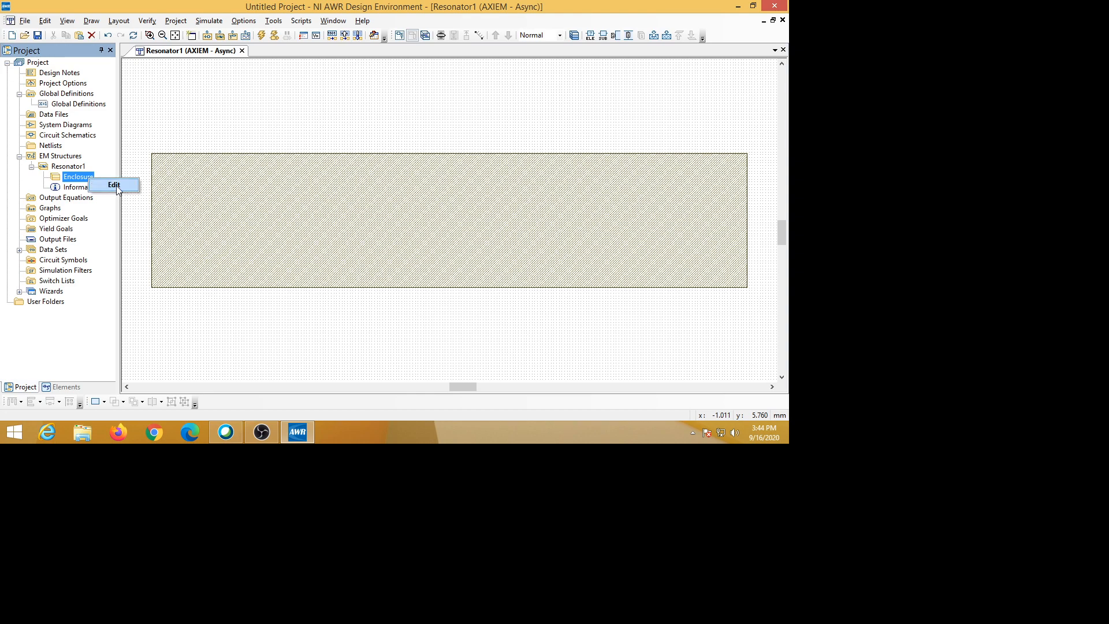
click(116, 185)
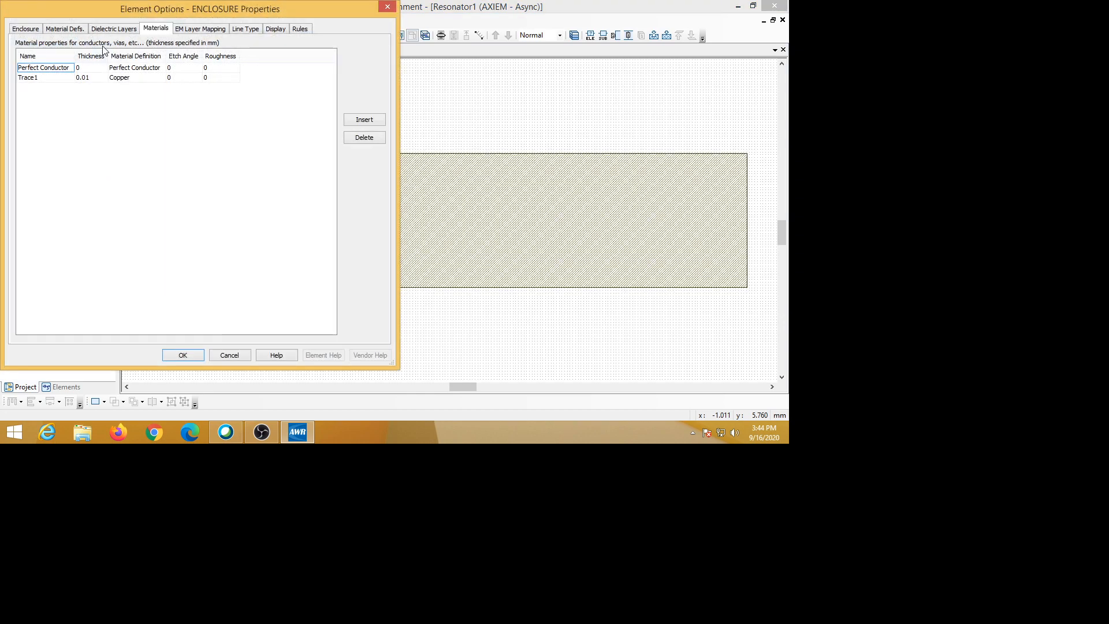
click(65, 29)
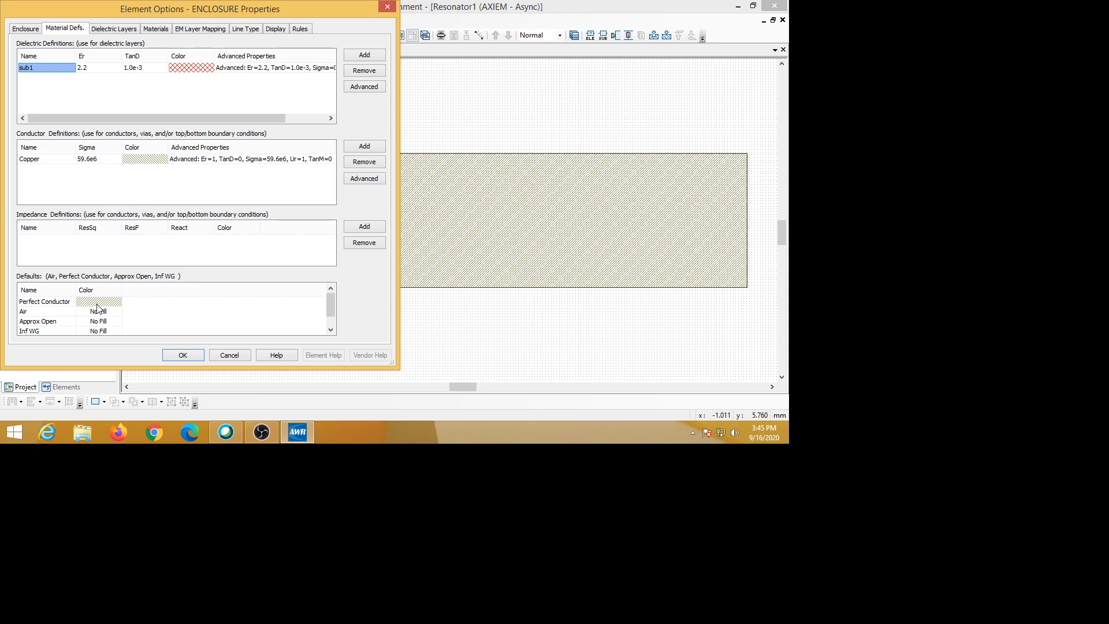
click(160, 164)
click(152, 166)
click(164, 159)
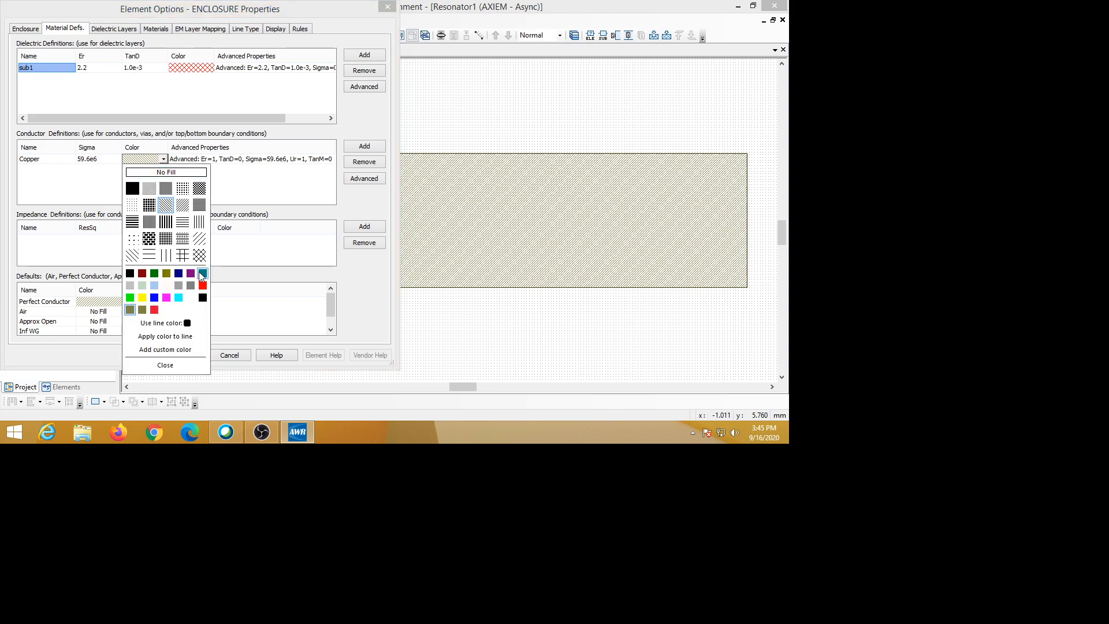
click(152, 275)
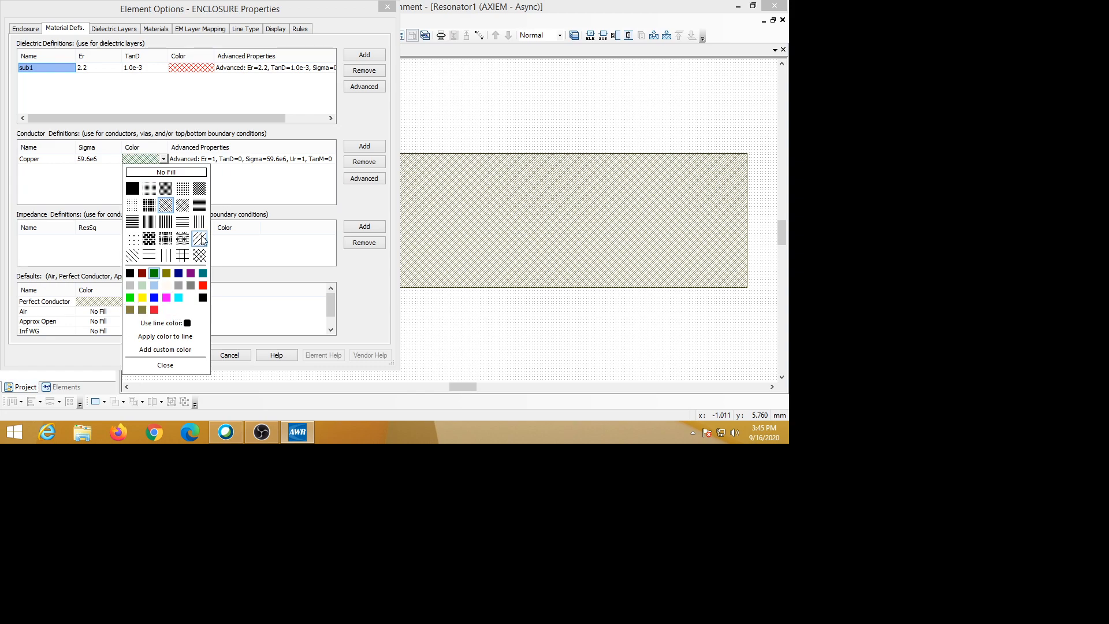
click(202, 274)
click(142, 275)
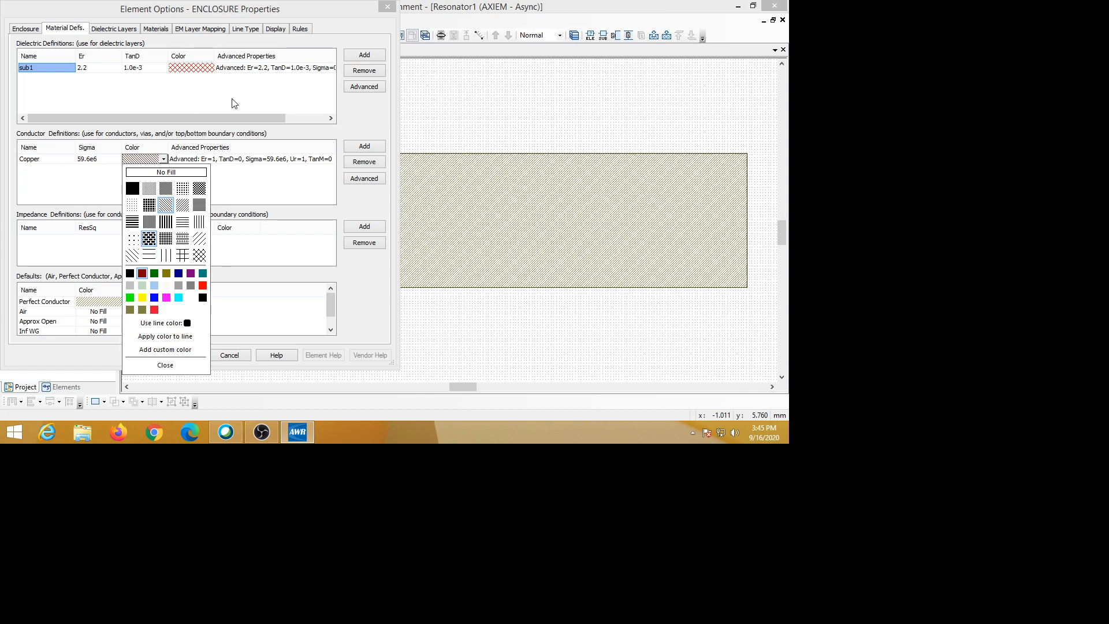
click(156, 273)
click(145, 365)
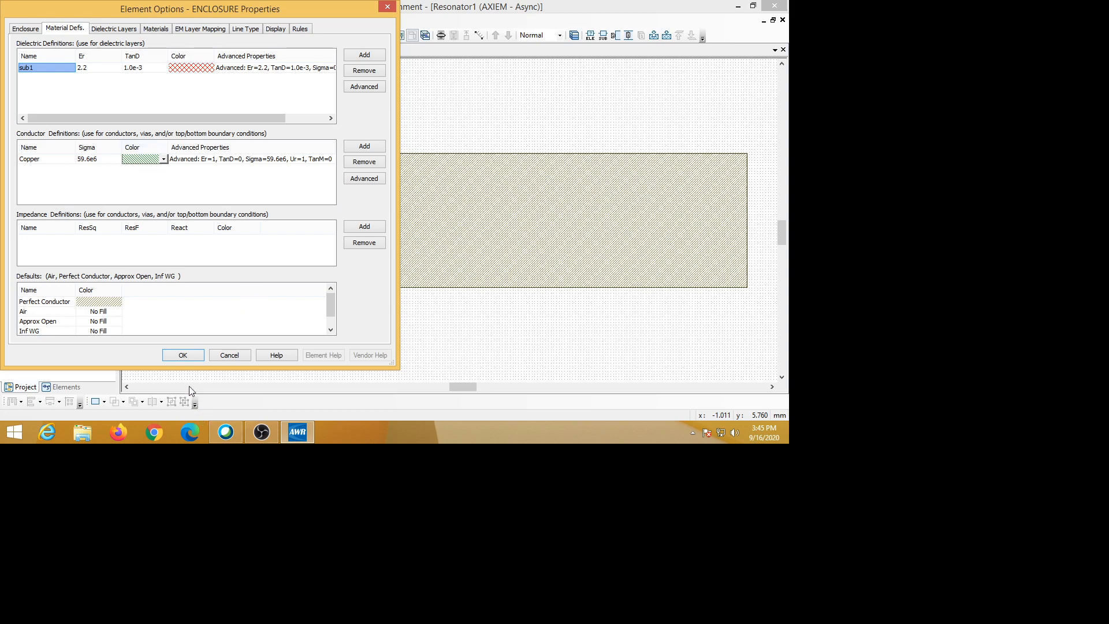
click(183, 356)
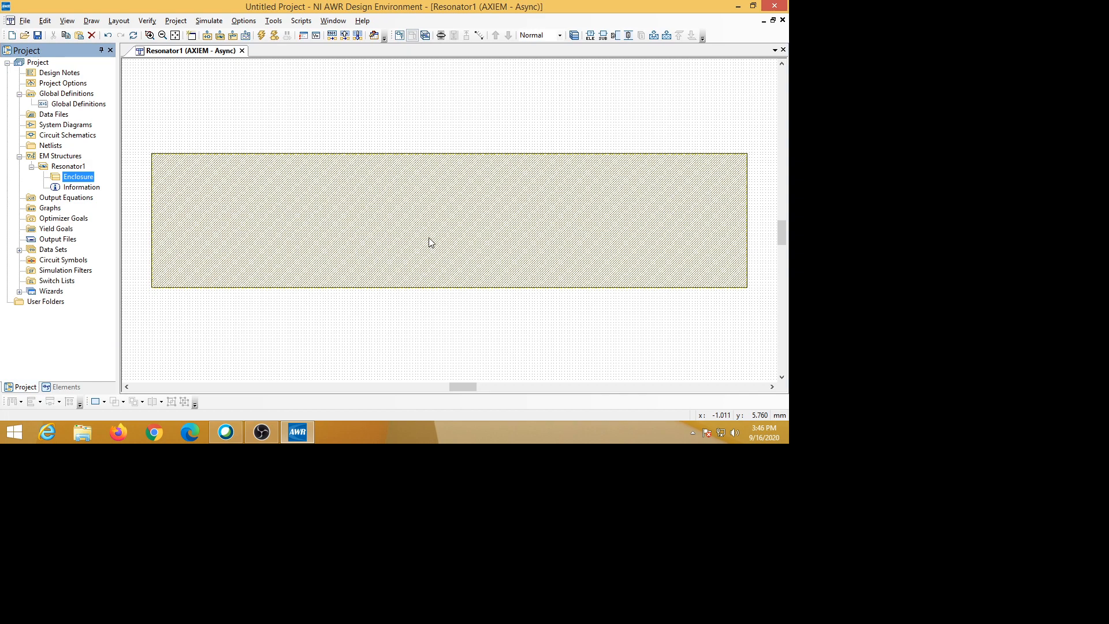
Open the drawn rectangle's shape properties and choose Trace1 as its material.
click(414, 234)
click(358, 306)
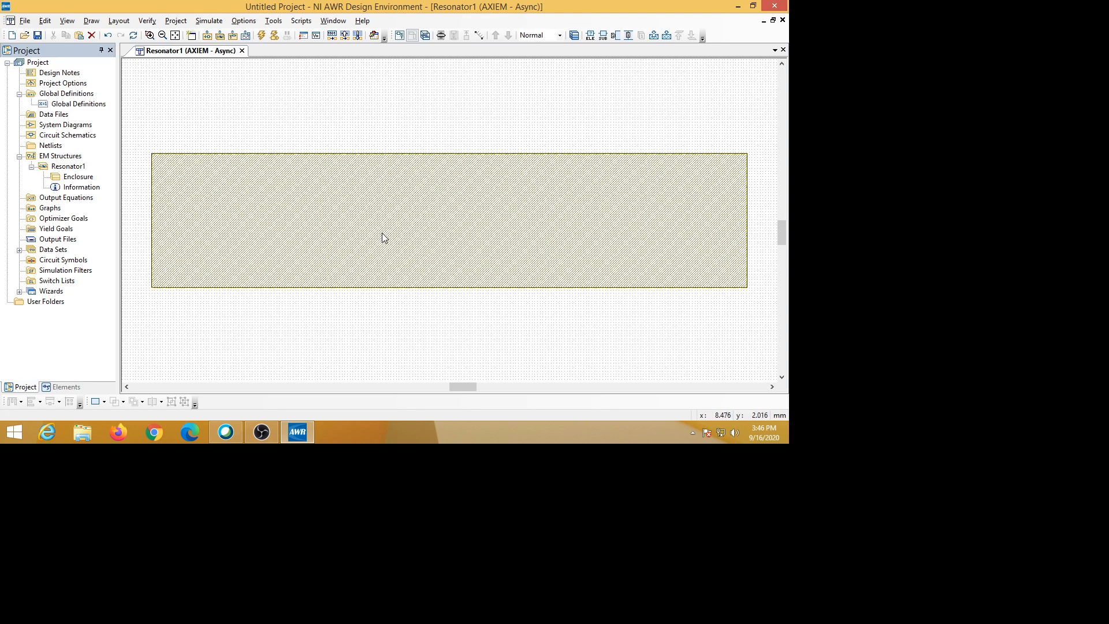
click(322, 232)
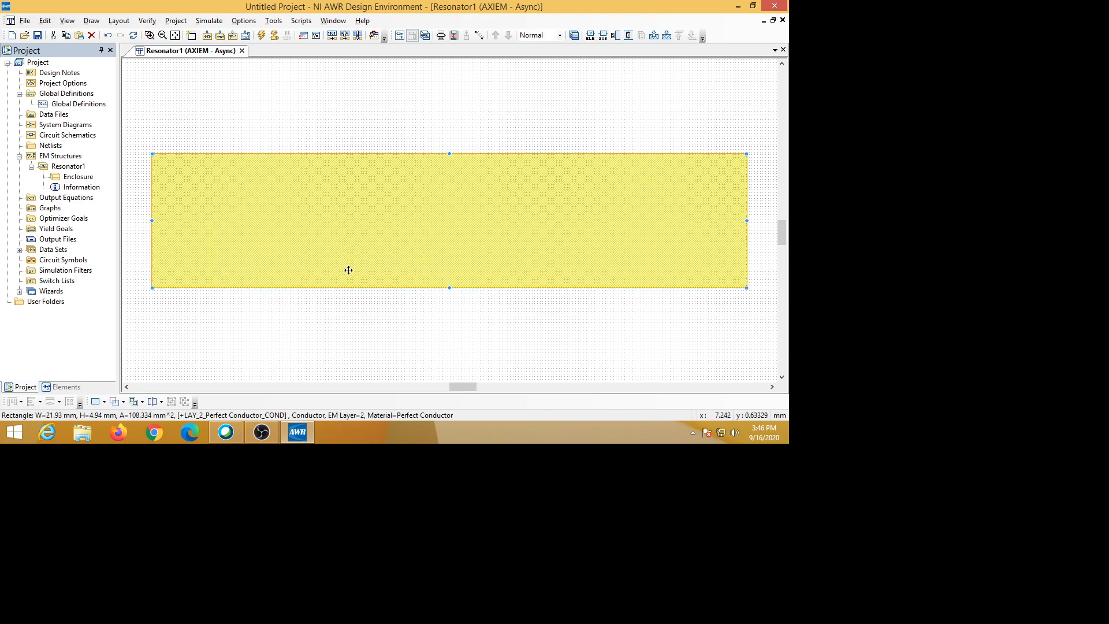
right_click(349, 237)
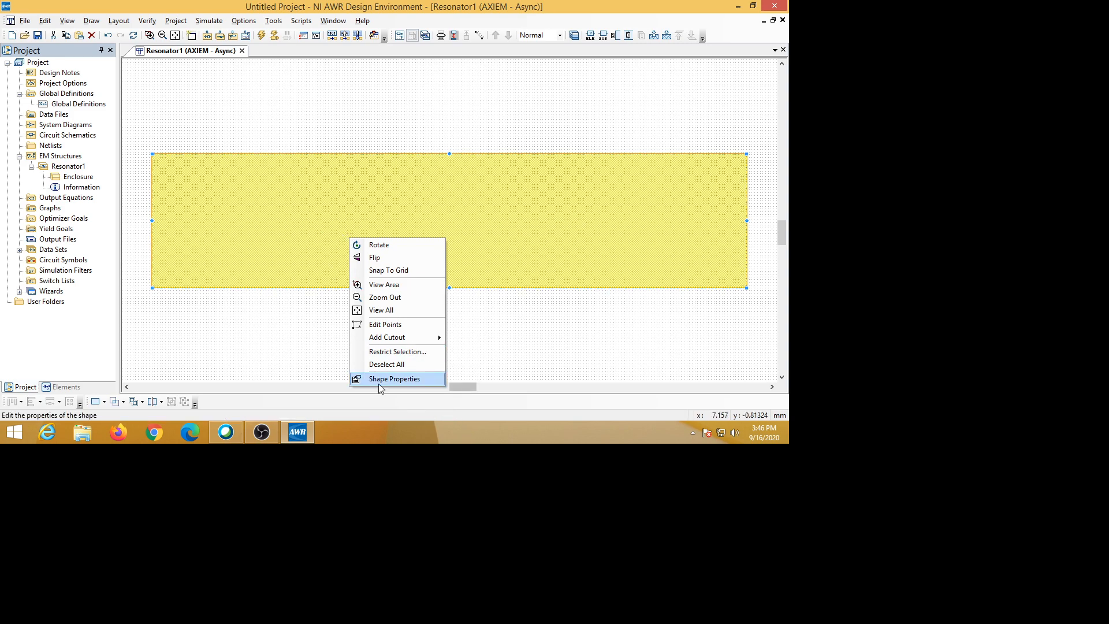
click(405, 382)
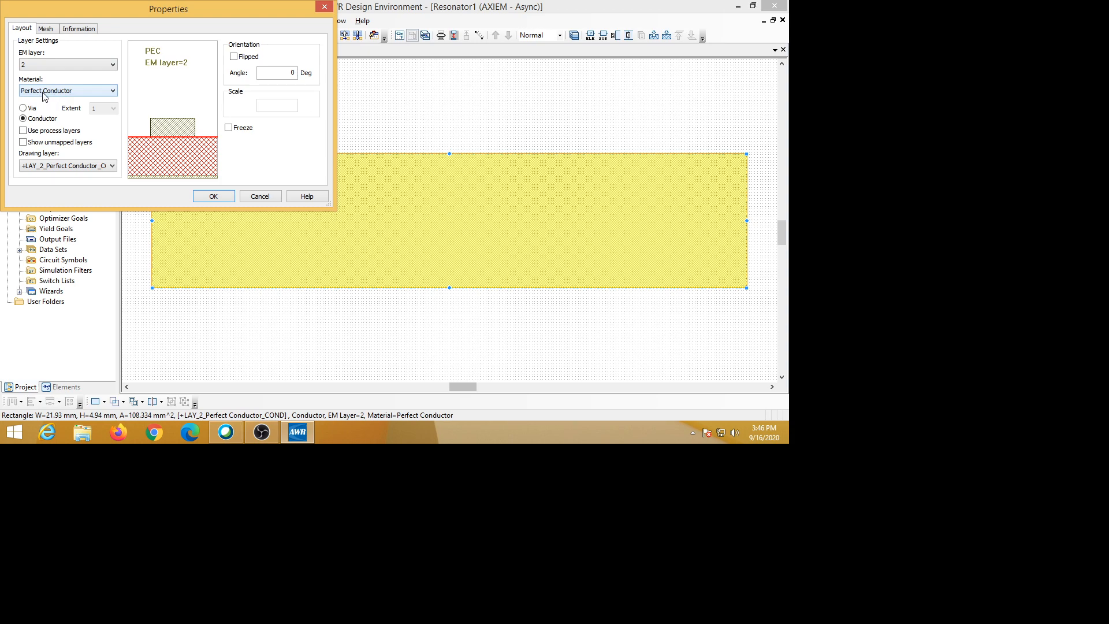
click(113, 91)
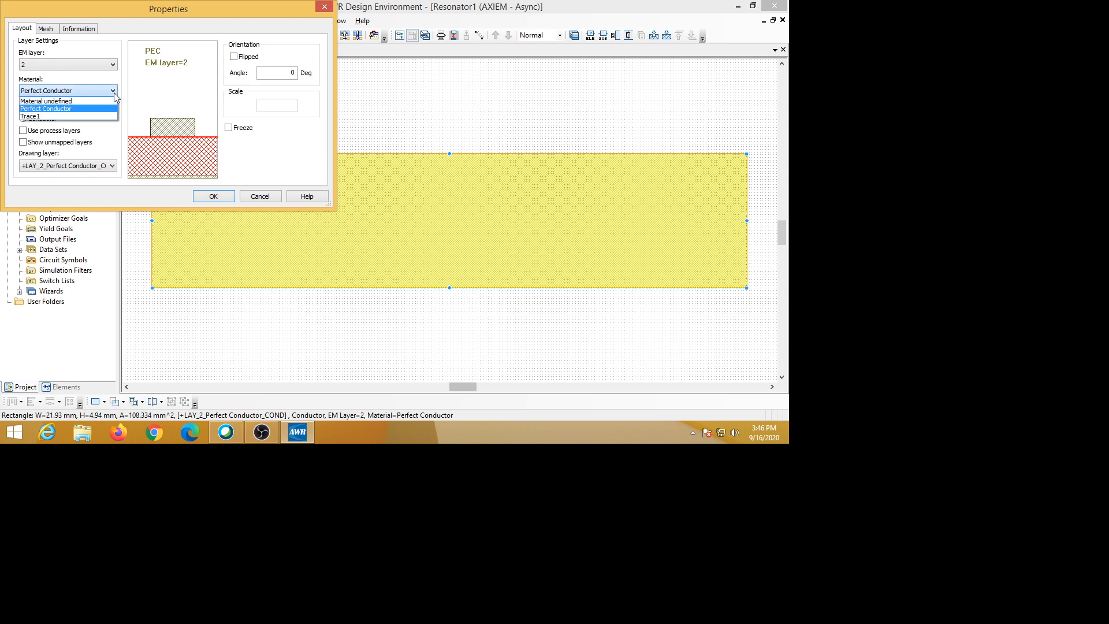
click(41, 117)
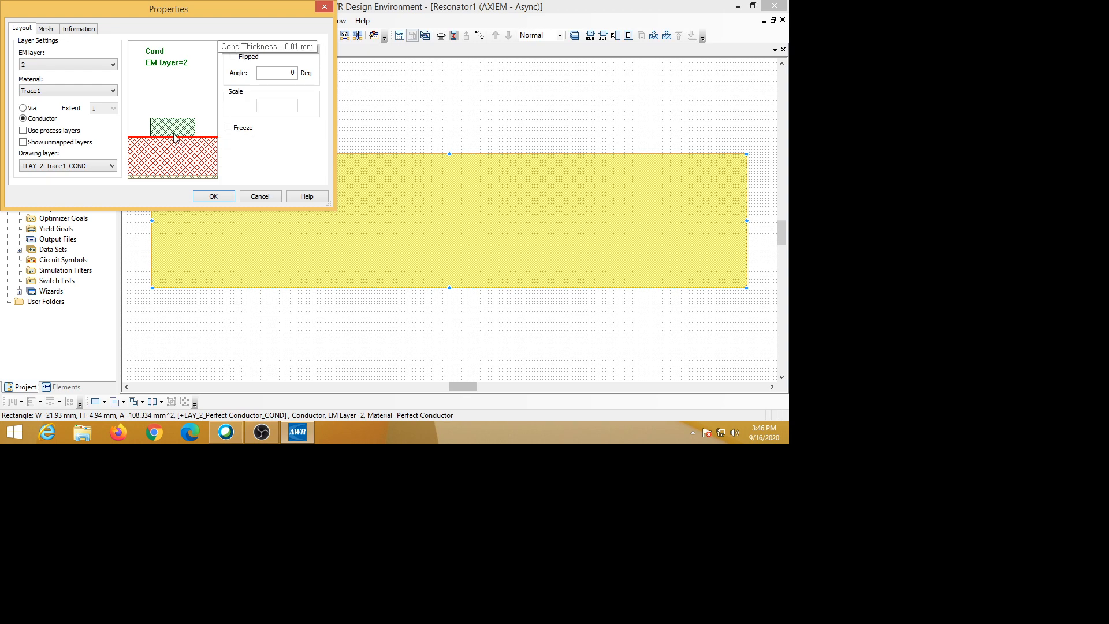
Switch the rectangle's material to Perfect Conductor and inspect the conductor and dielectric layer in the preview.
click(112, 91)
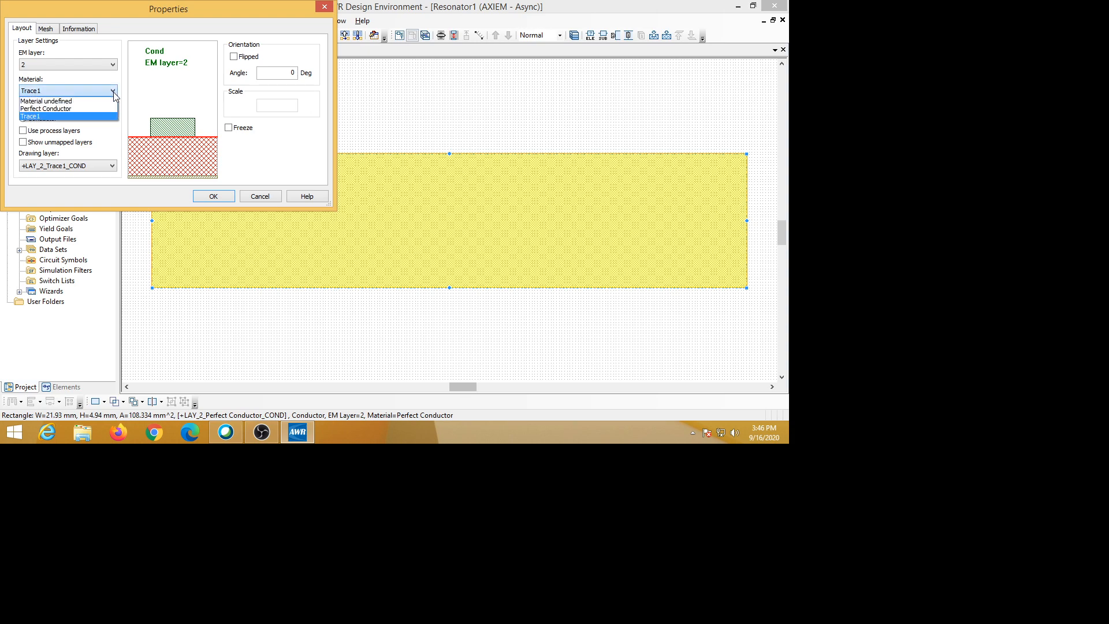
click(70, 108)
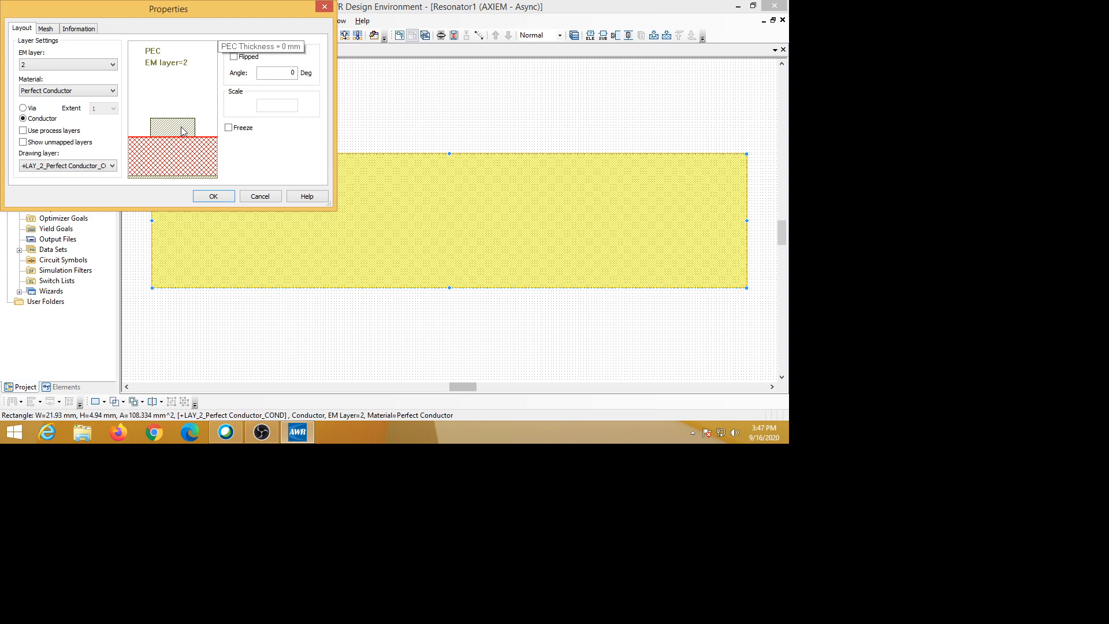
mouse_move(160, 147)
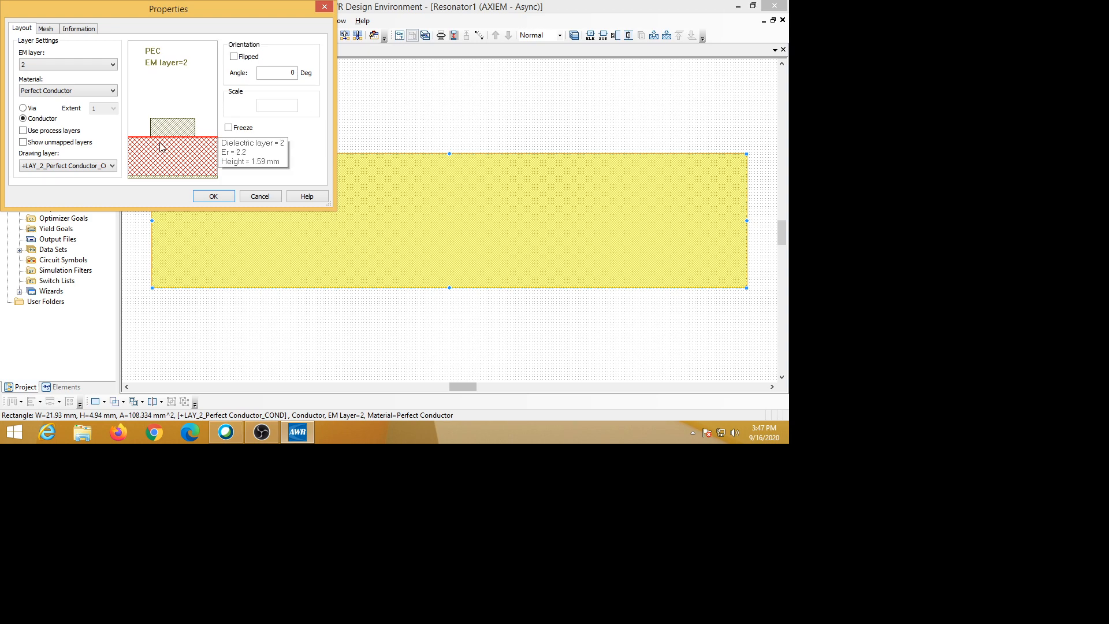
mouse_move(170, 118)
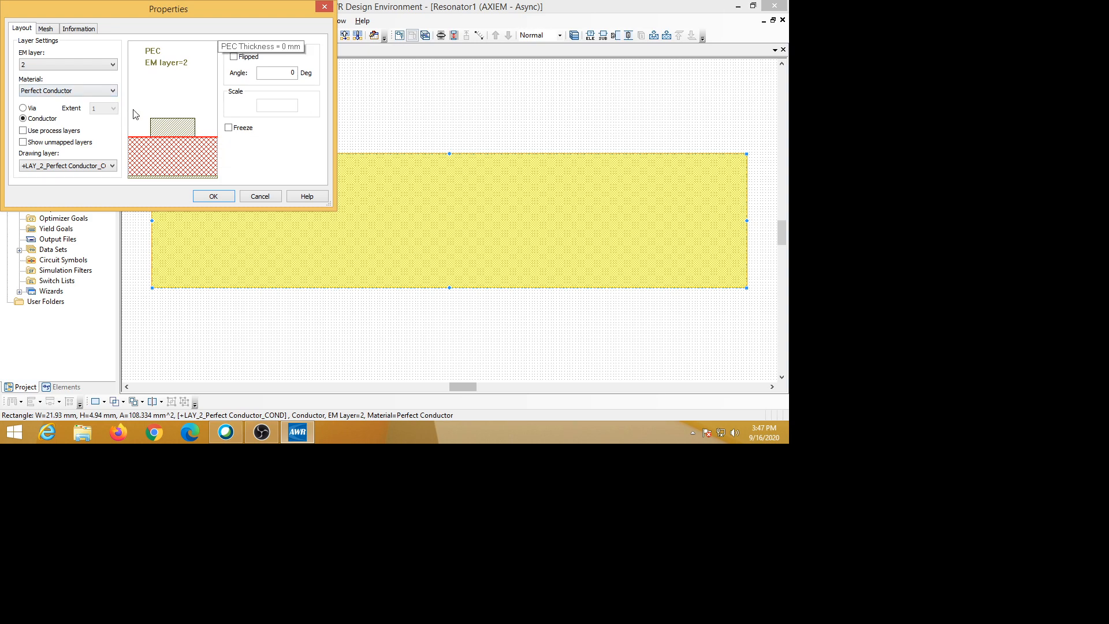
Assign Trace1 as the rectangle's material again, inspect the conductor and dielectric preview, and apply the shape properties.
click(113, 96)
click(40, 120)
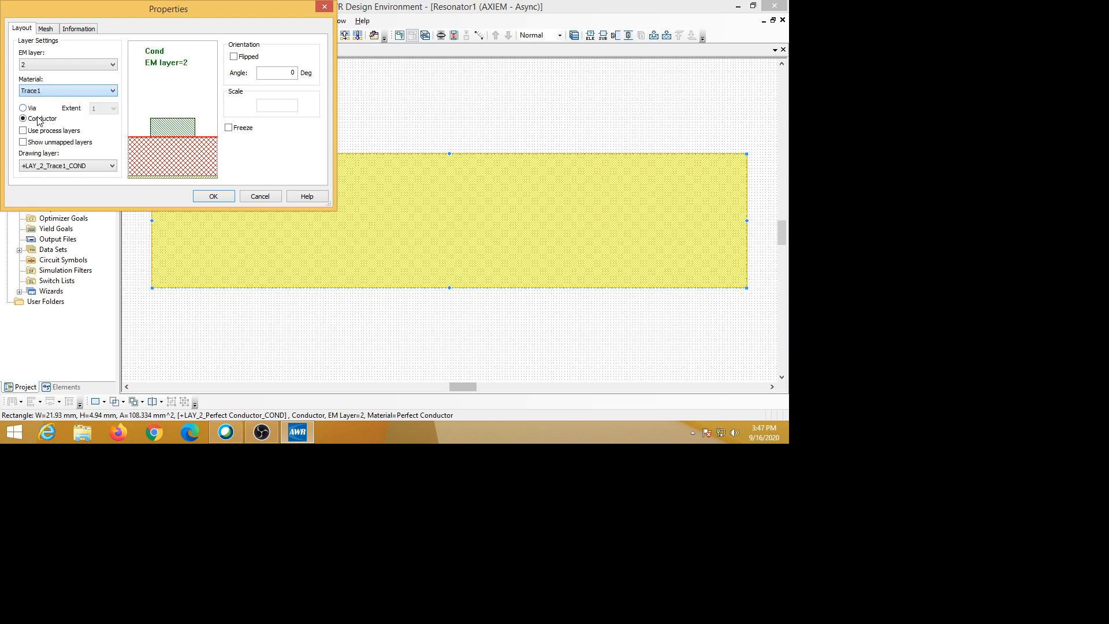
mouse_move(160, 130)
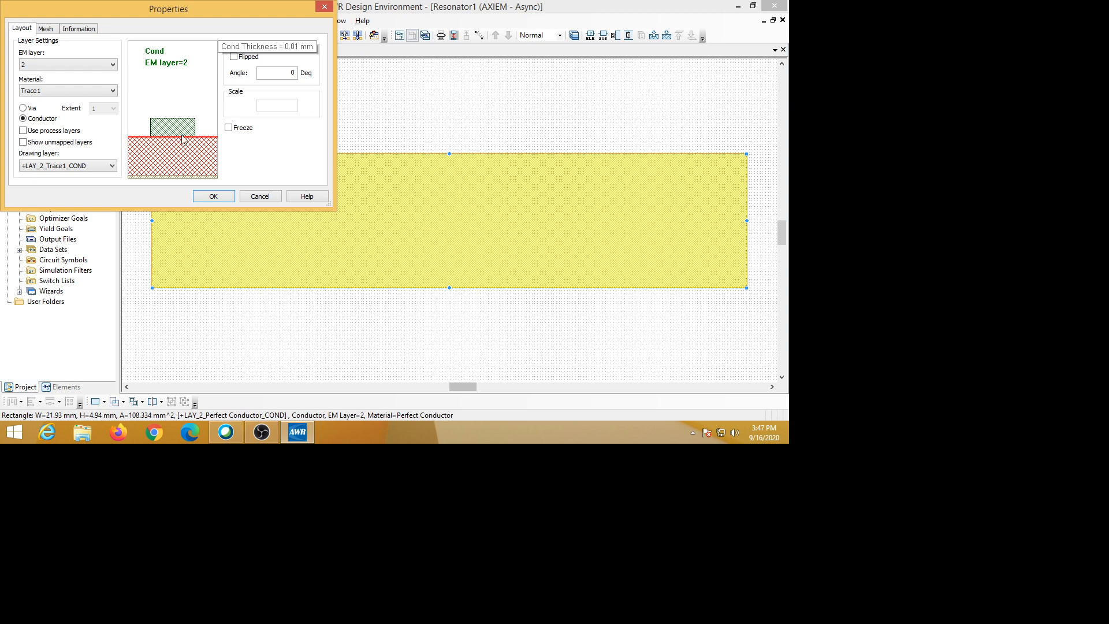
mouse_move(192, 156)
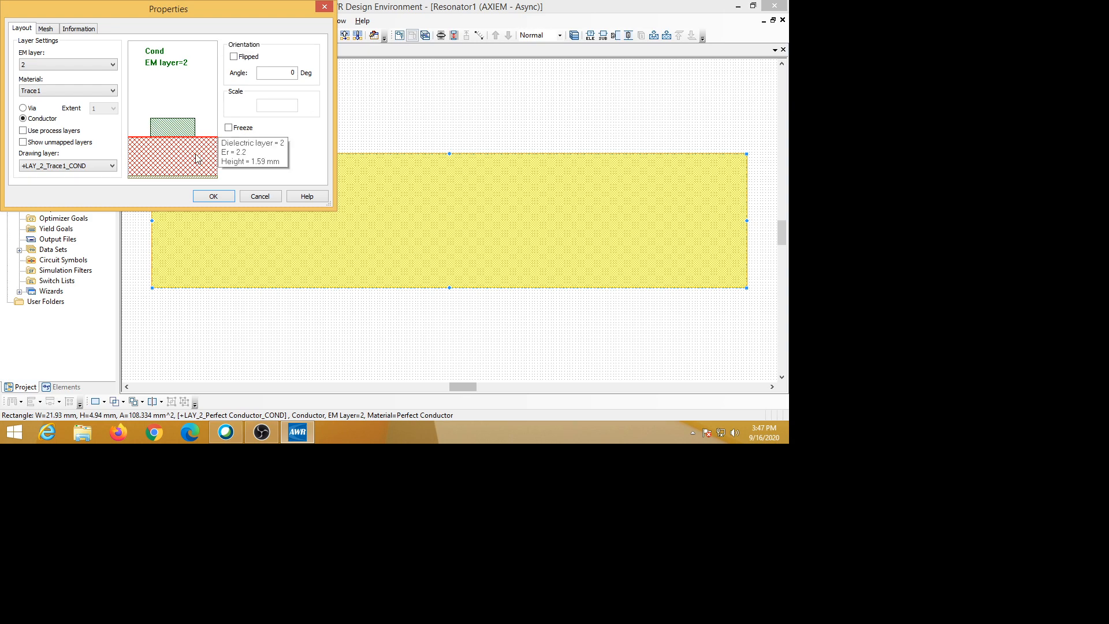
click(207, 197)
click(294, 293)
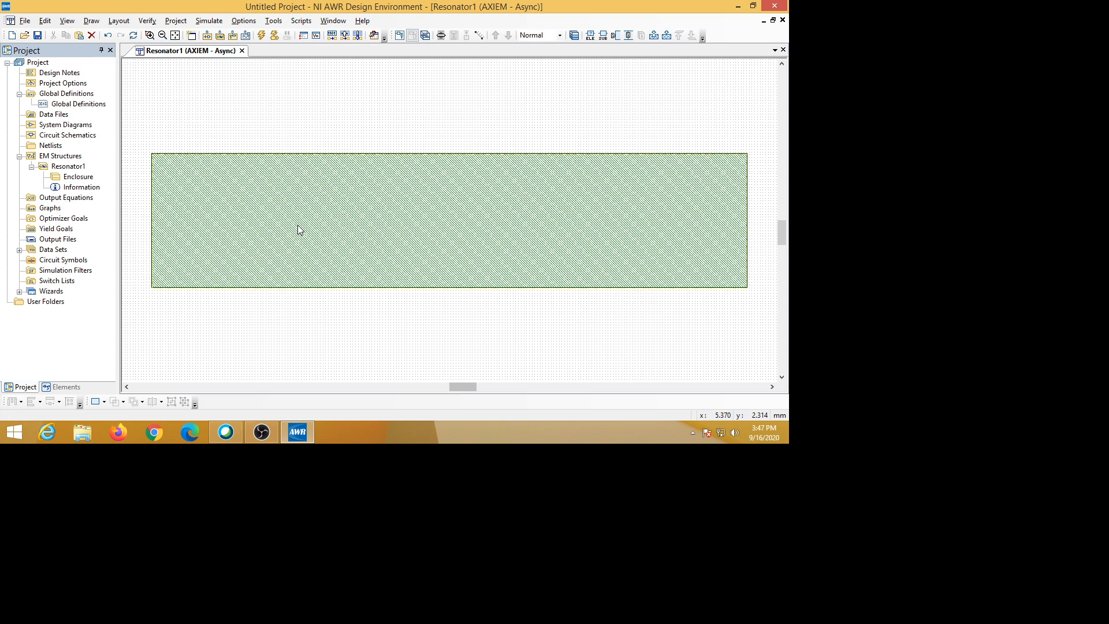
Reopen the rectangle's shape properties to recheck its material choices, conductor thickness and underlying dielectric layer.
click(265, 232)
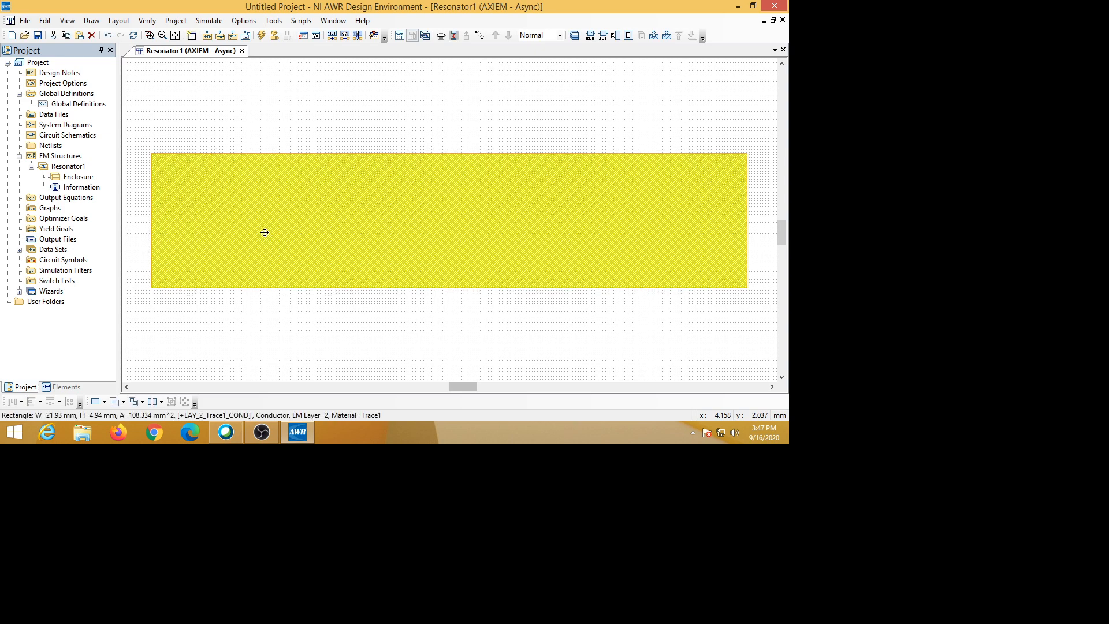
right_click(265, 233)
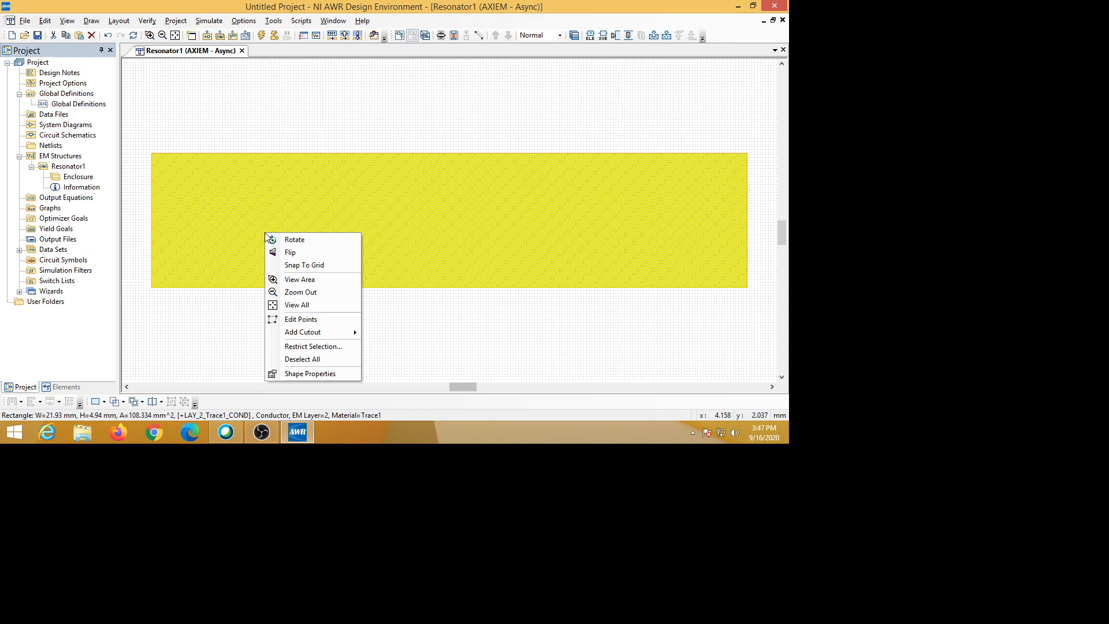
click(330, 377)
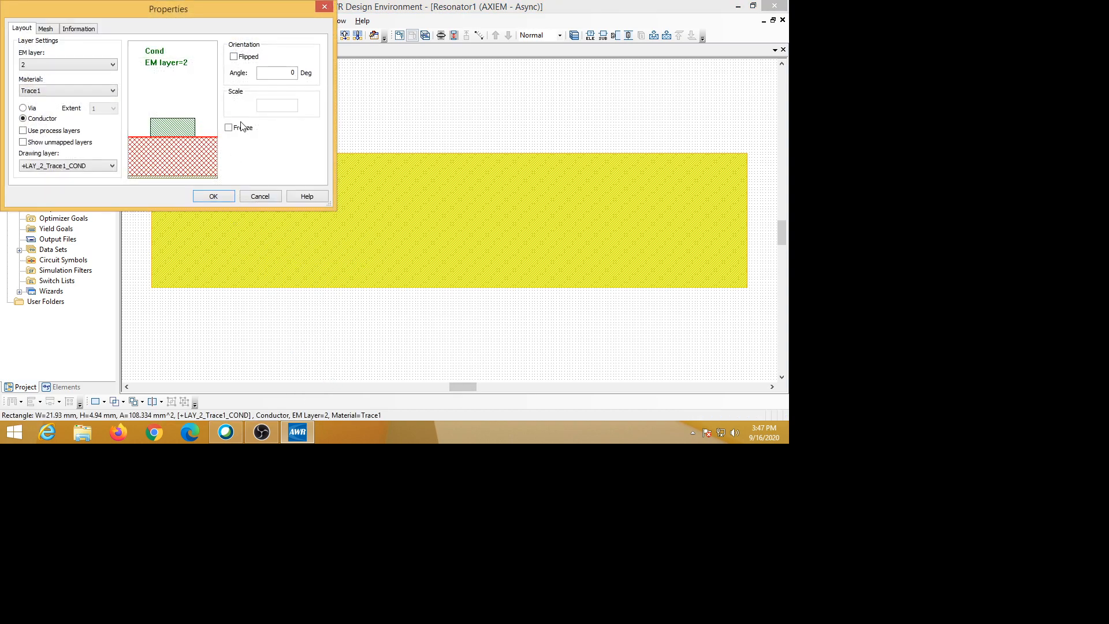
click(113, 92)
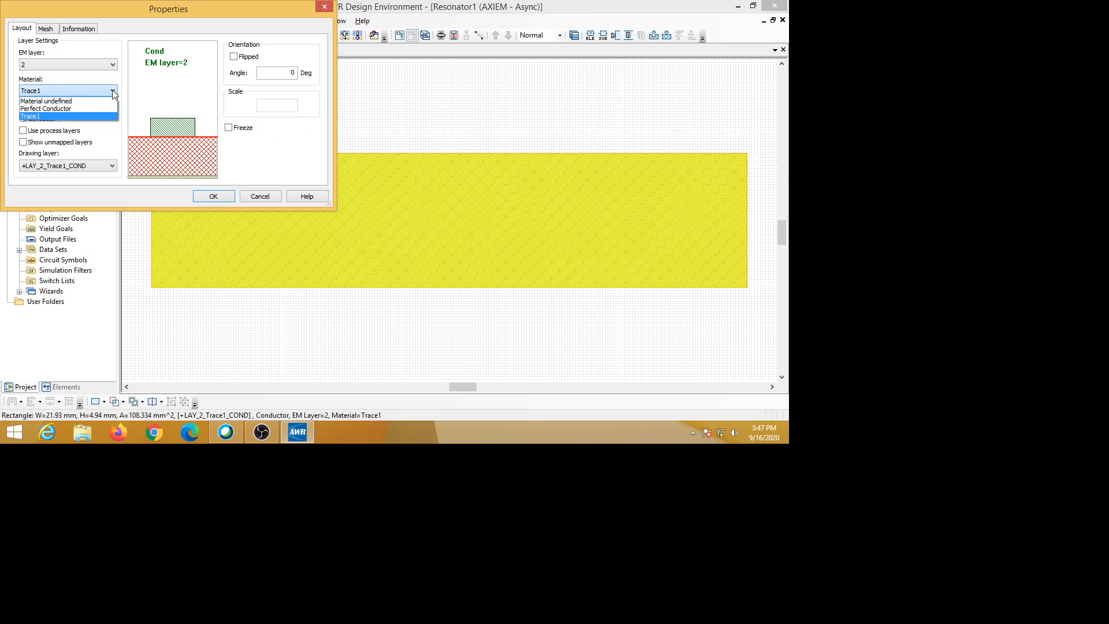
click(114, 92)
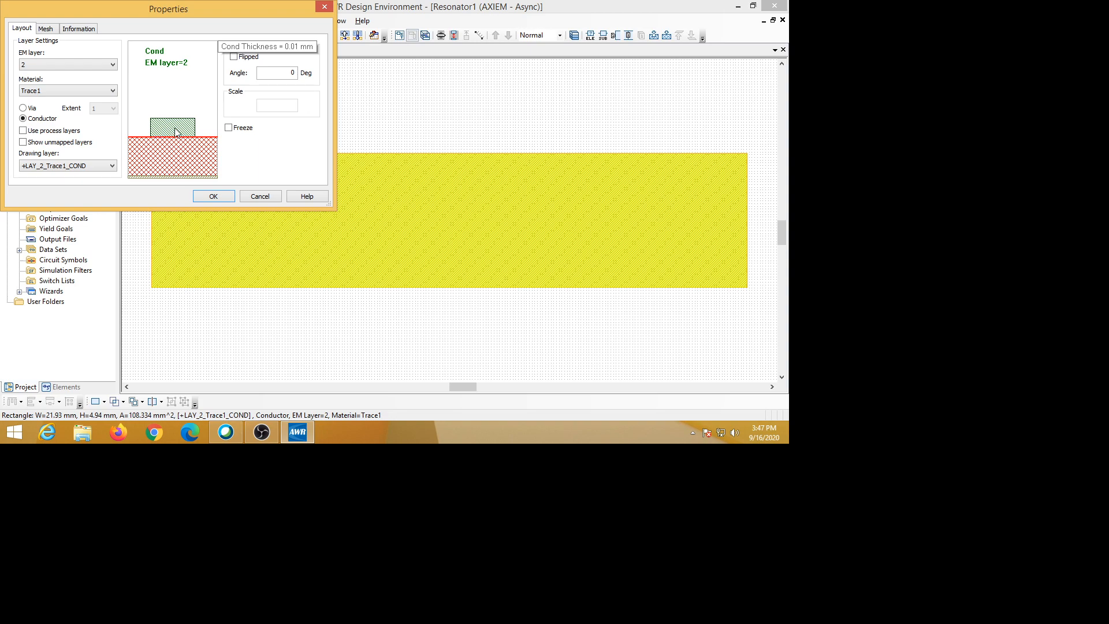
mouse_move(204, 148)
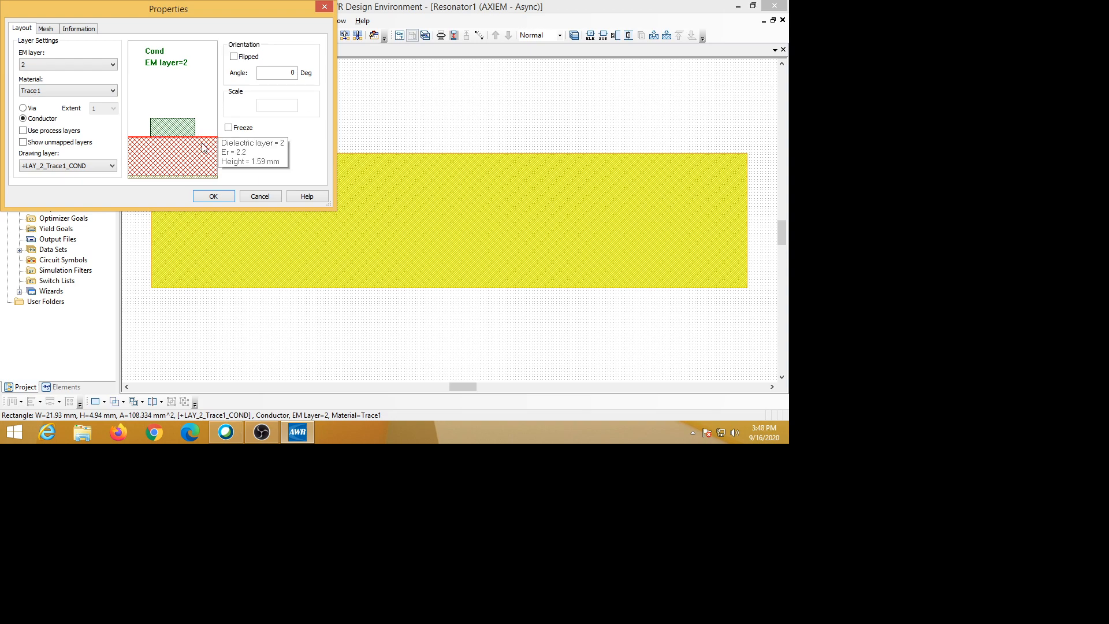
click(209, 196)
click(235, 325)
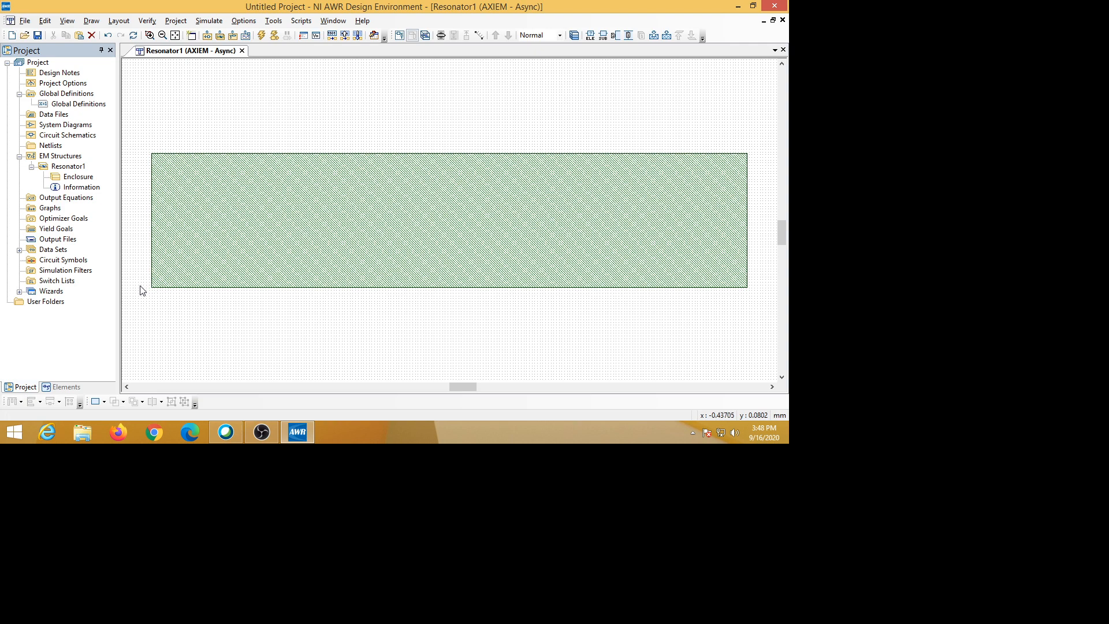
Start a new rectangle beside the existing Trace1 conductor with its first corner at x -0.2 mm, y 0 mm.
click(97, 25)
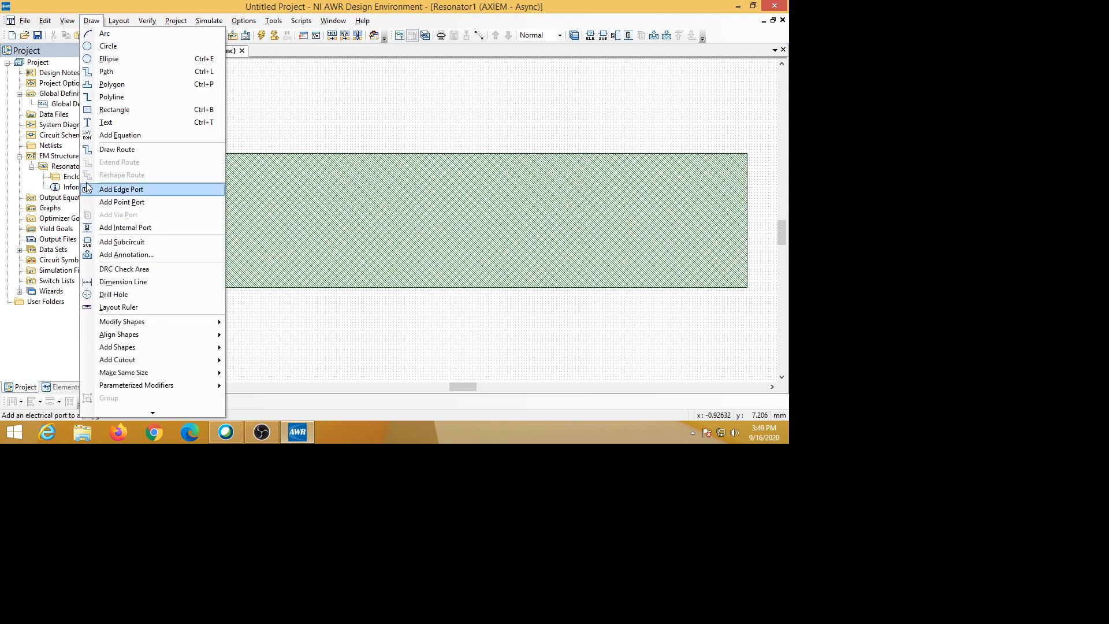
click(124, 109)
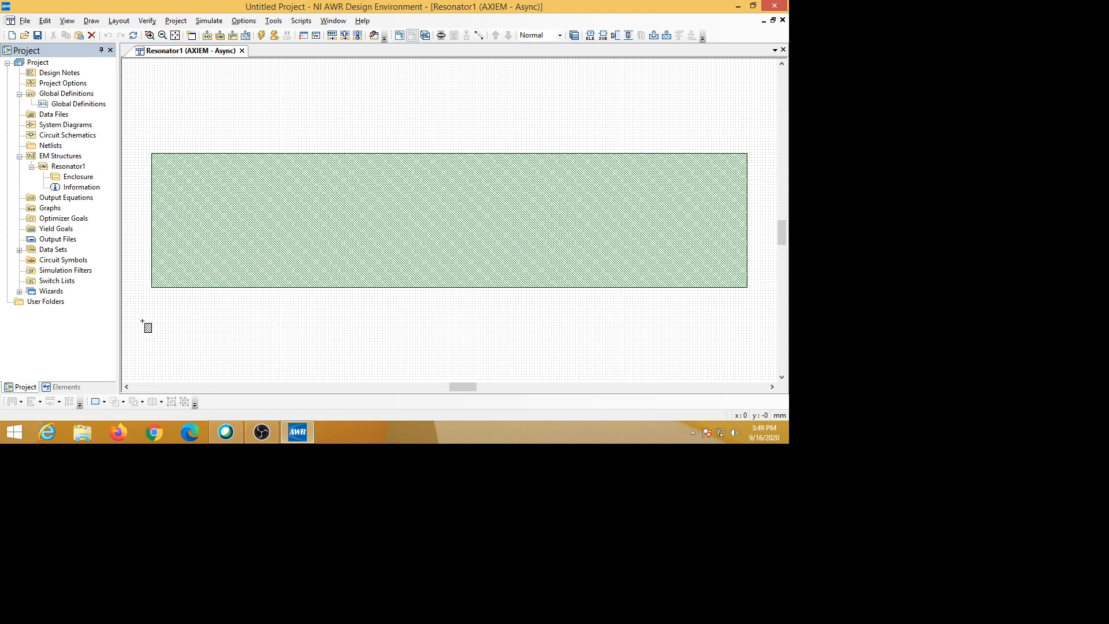
key(Tab)
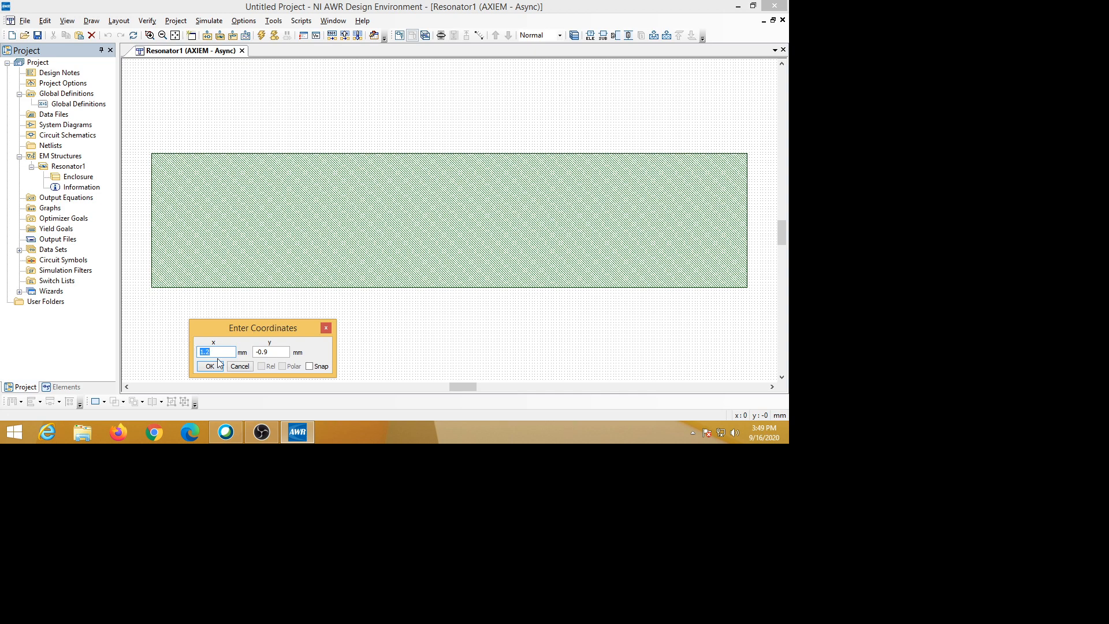
text(-.2)
drag(271, 355, 254, 355)
text(0)
click(209, 368)
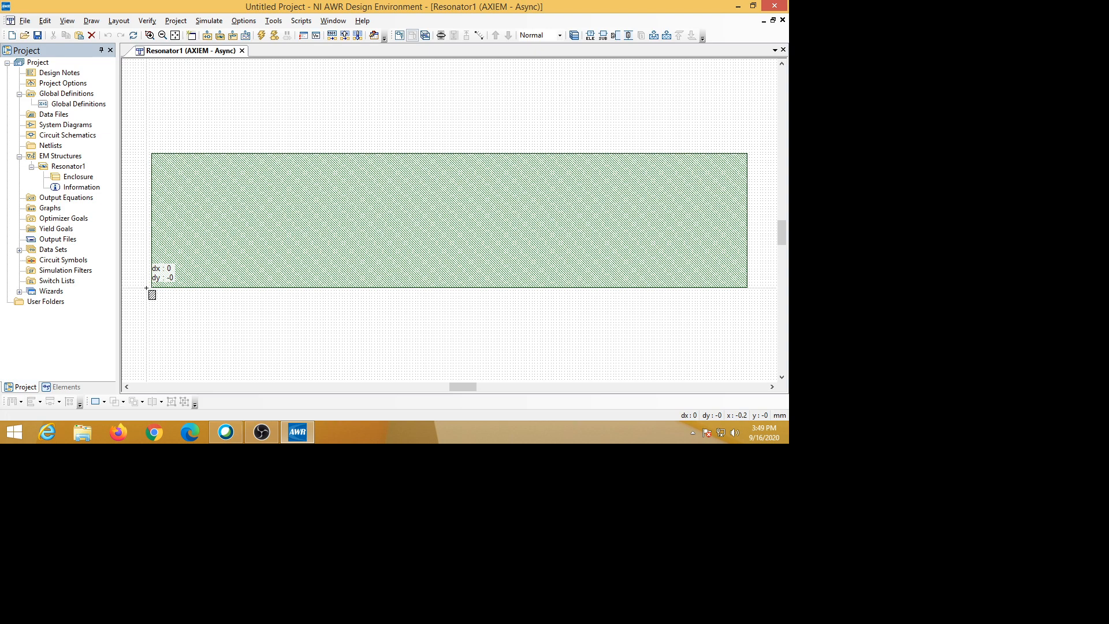
Complete the rectangle with a relative opposite corner at dx -2.193 mm, dy 4.94 mm, and fit the whole layout in view.
key(Tab)
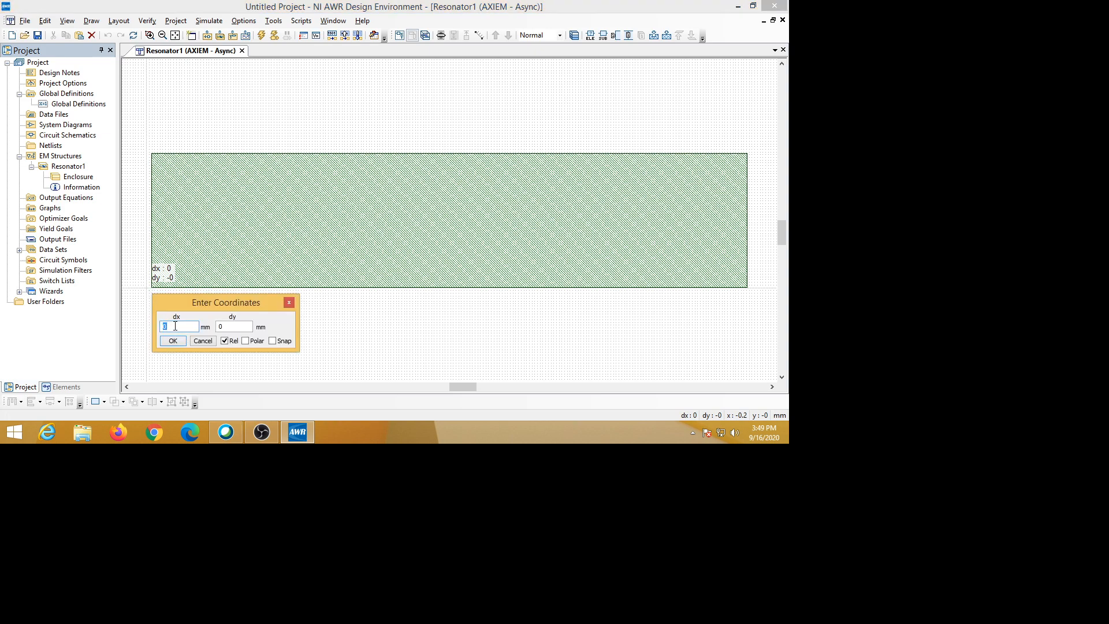
text(2.193)
click(165, 327)
text(-)
key(BackSpace)
text(4.94)
click(173, 341)
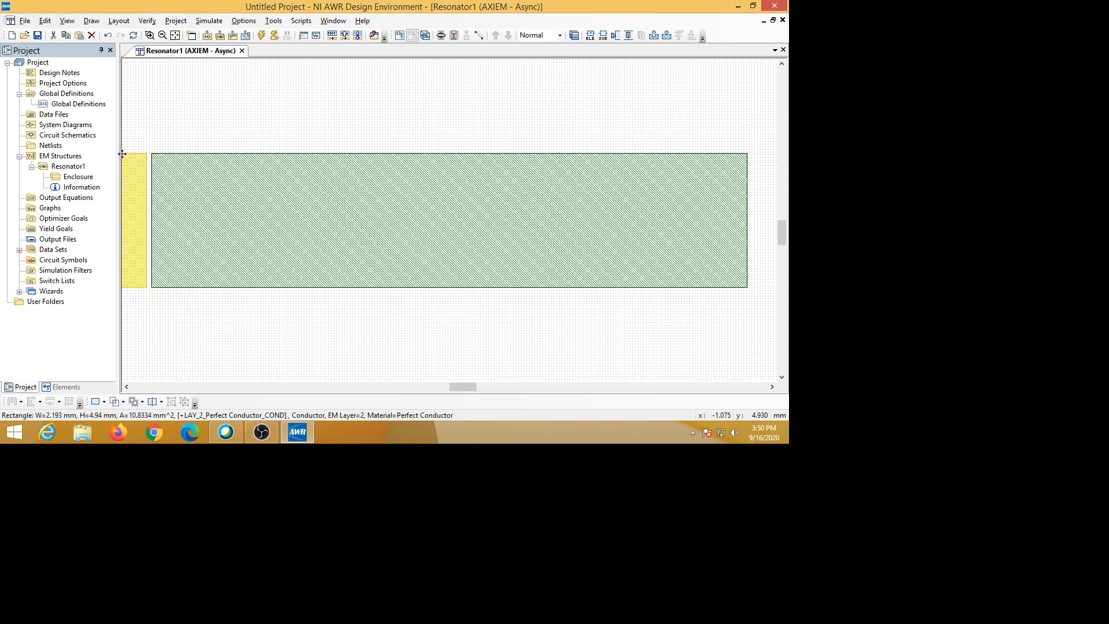
click(175, 36)
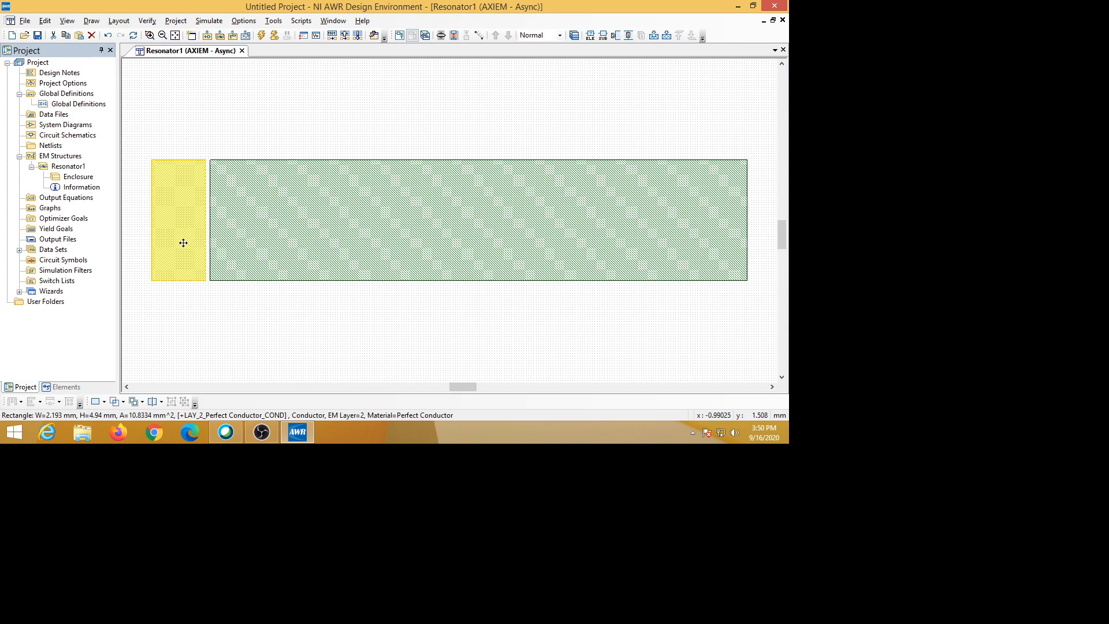
click(203, 317)
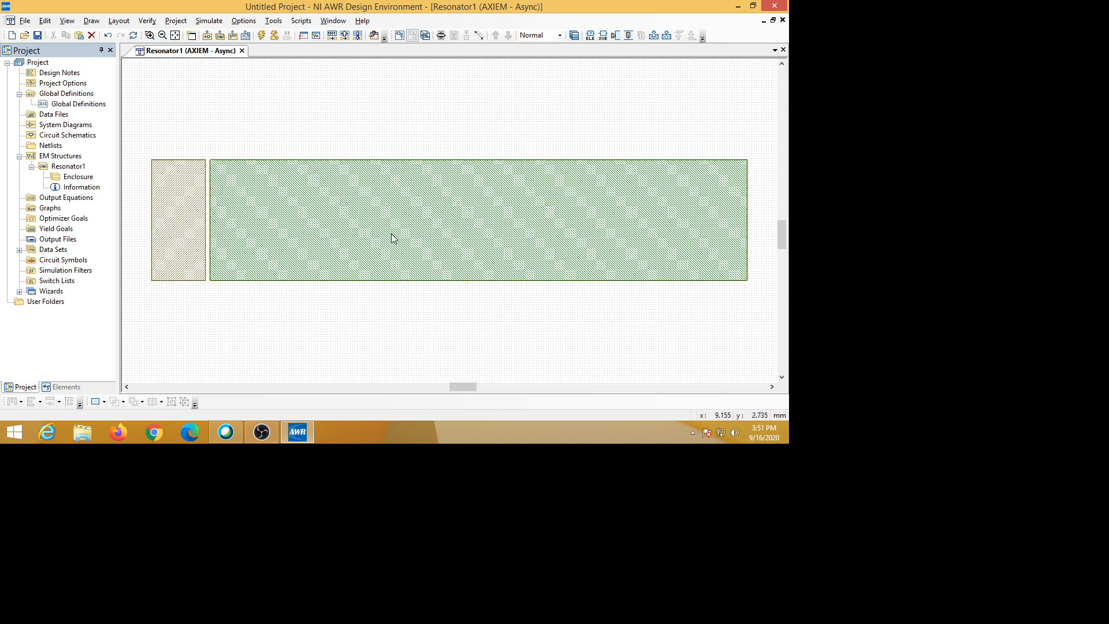
Change the 2.193 mm wide rectangle's material to Trace1 in its shape properties and apply it.
click(181, 256)
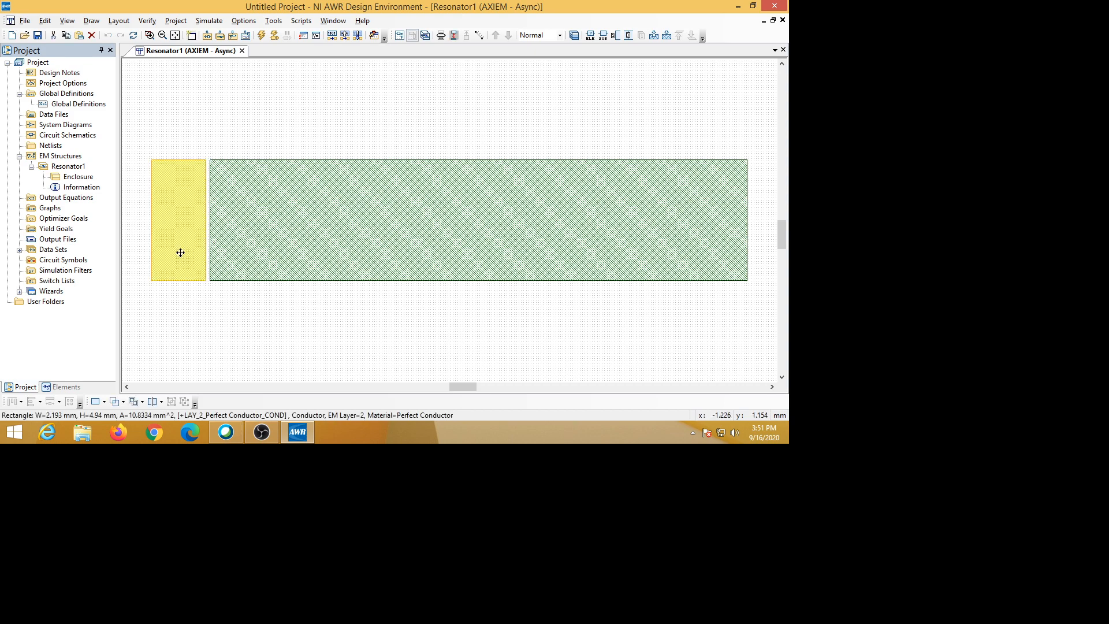
click(187, 304)
click(180, 250)
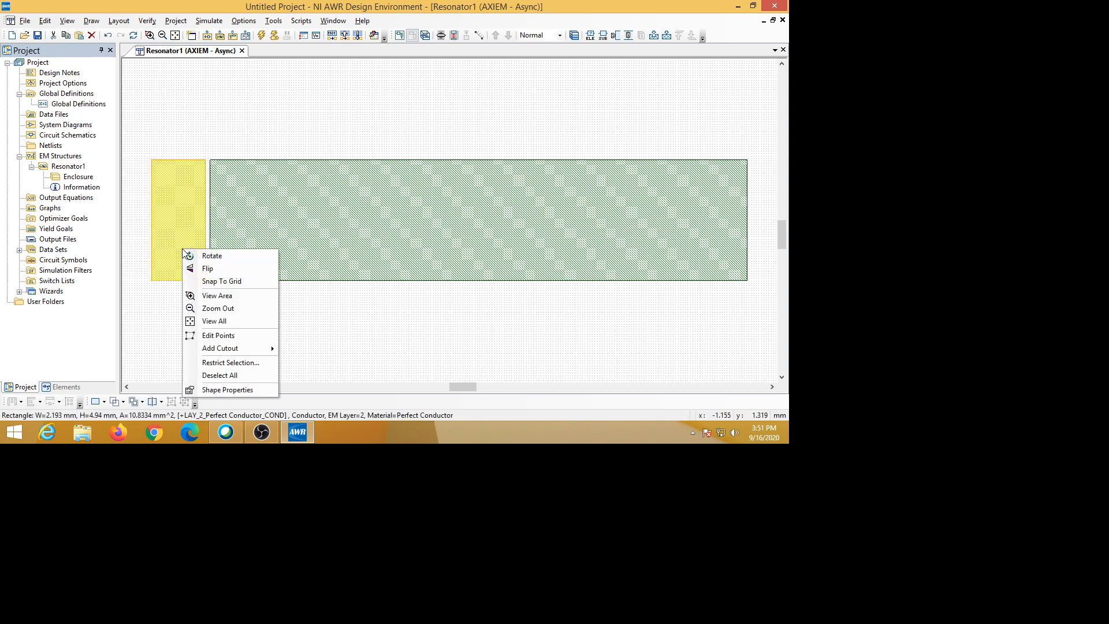
click(214, 390)
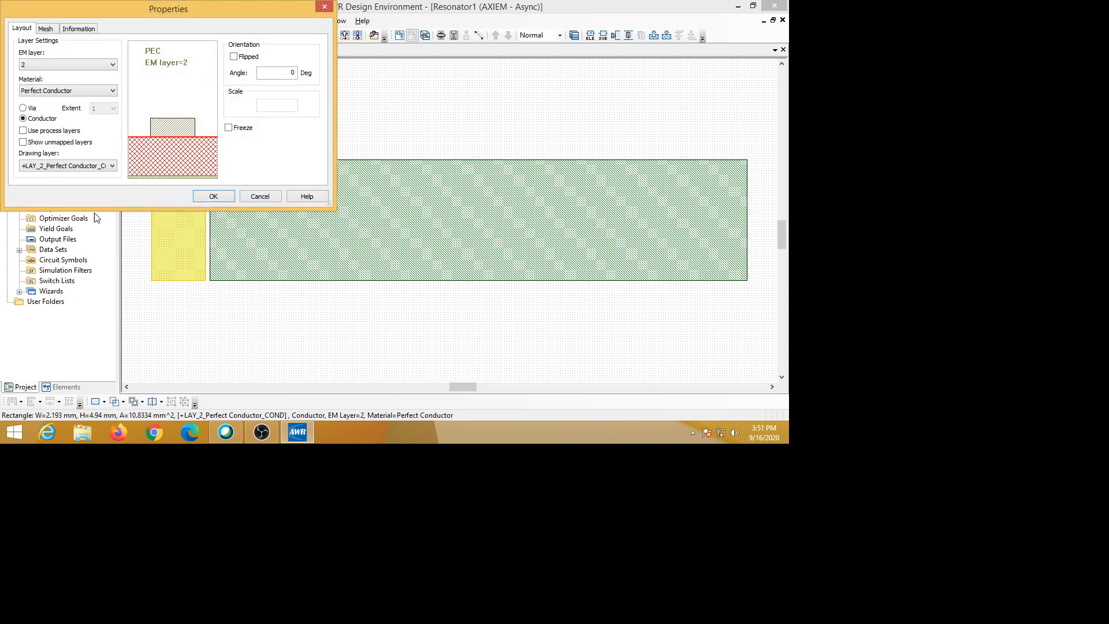
click(113, 91)
click(34, 118)
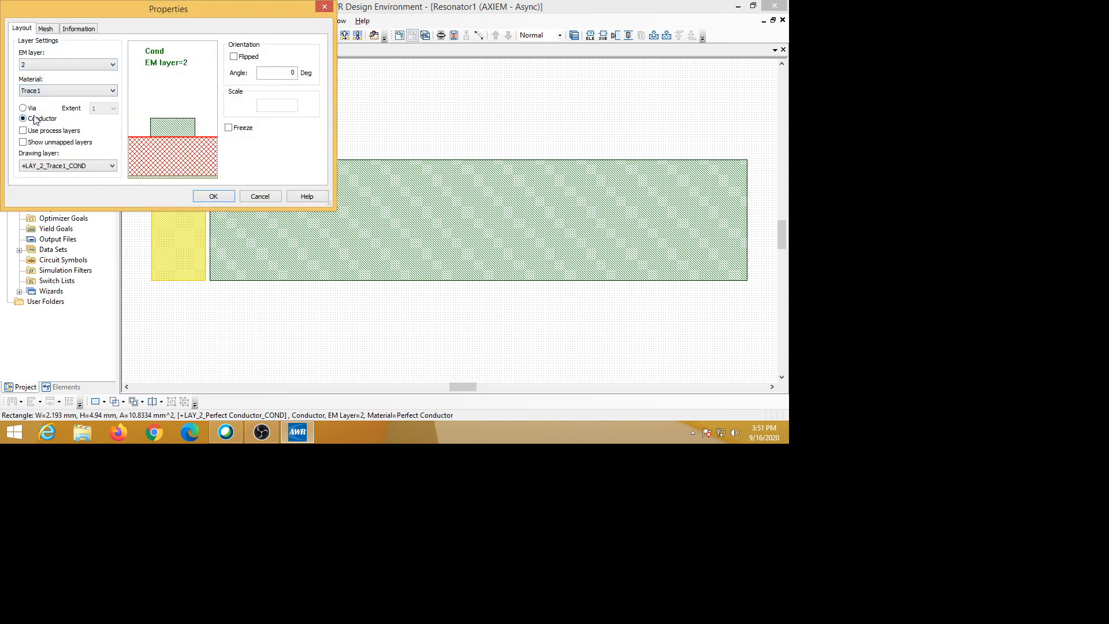
mouse_move(177, 149)
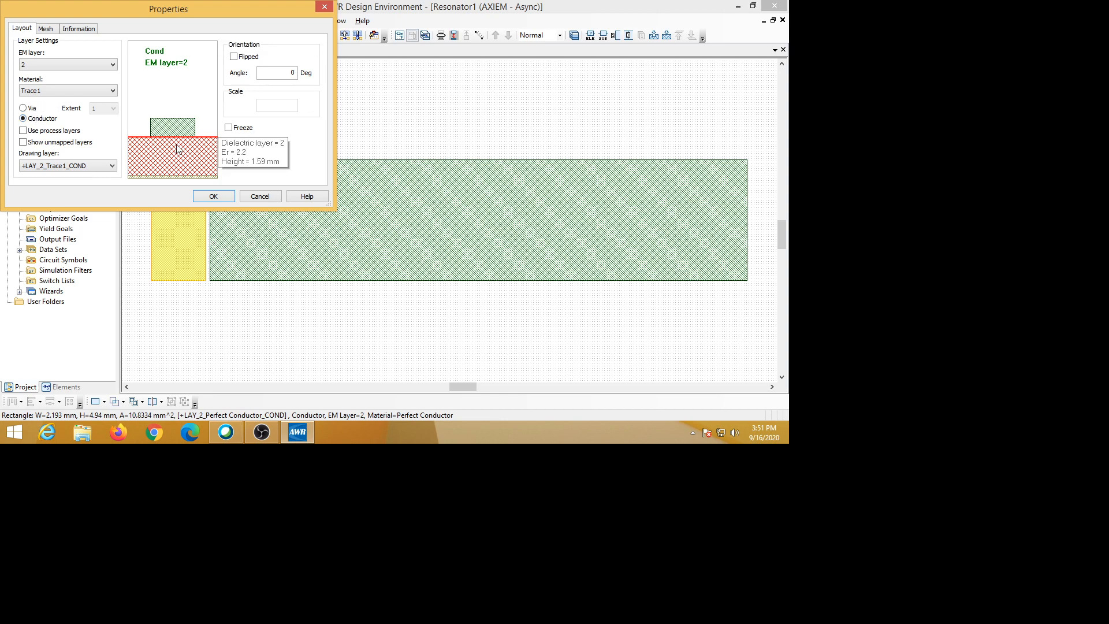
click(213, 197)
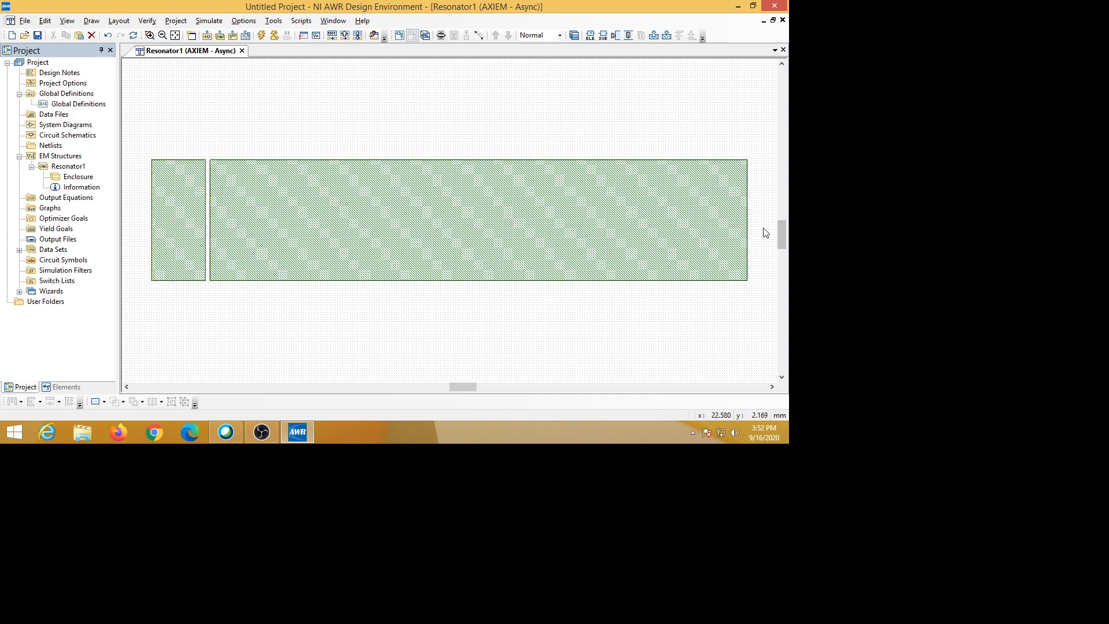
Start a third rectangle past the long conductor's far end with its first corner at x 22.13 mm, y 0 mm.
drag(466, 387, 501, 387)
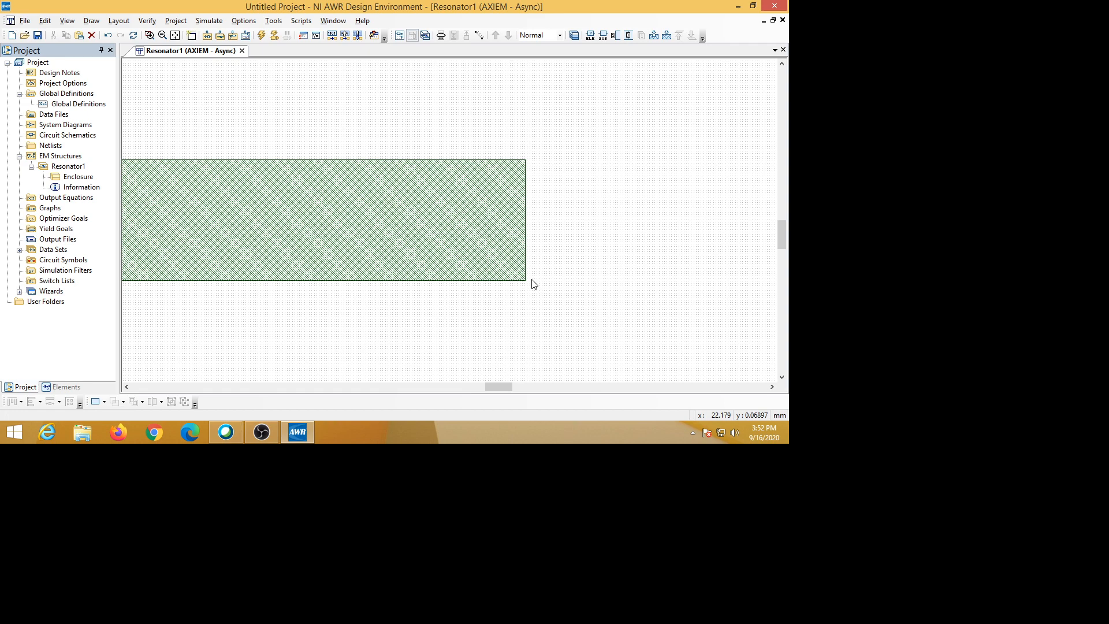
click(92, 22)
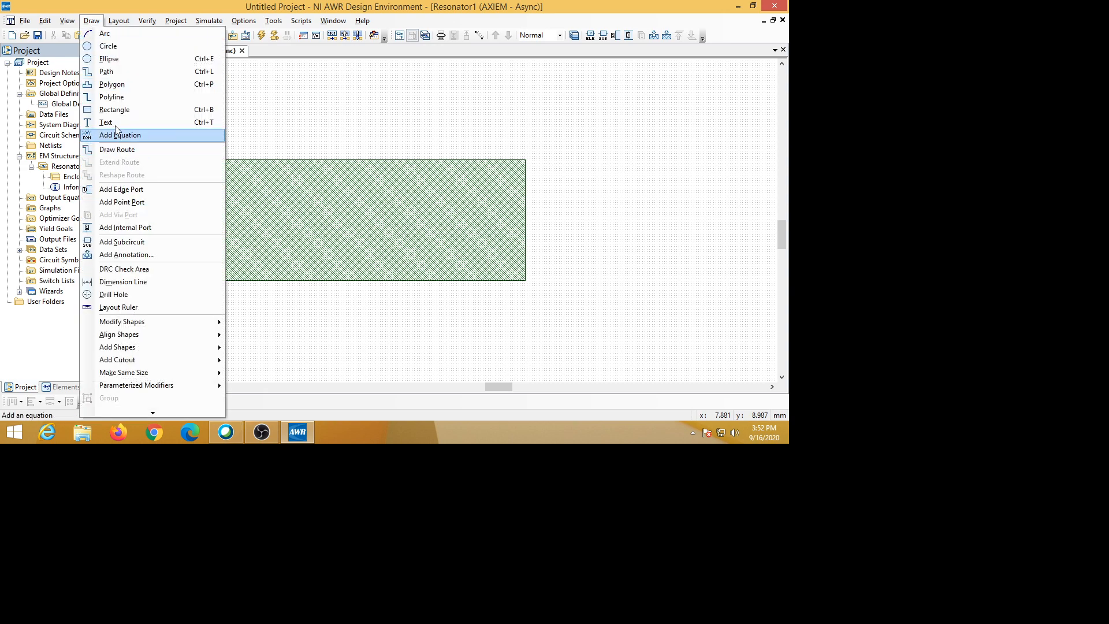
click(144, 109)
key(Tab)
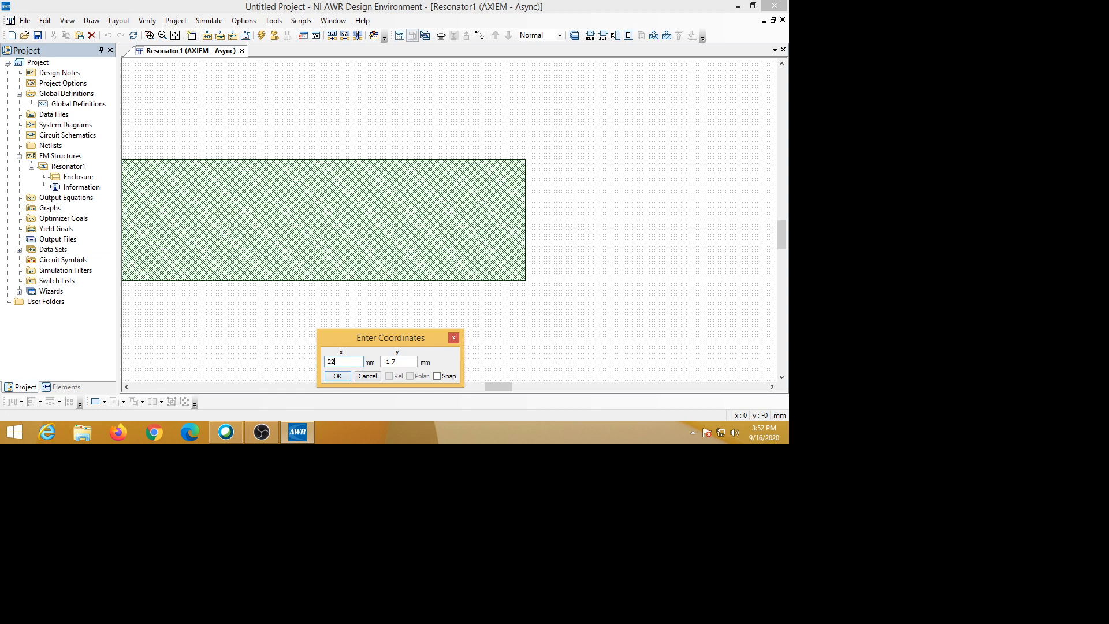
text(22.1)
drag(397, 361, 379, 363)
text(0)
click(337, 376)
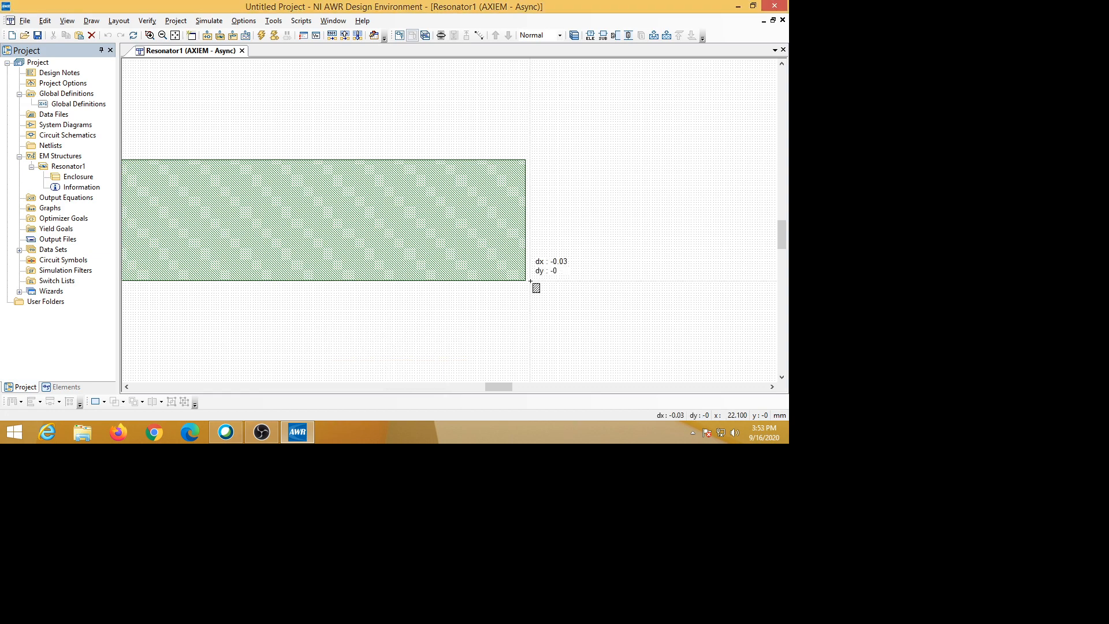
Complete the third rectangle with a relative opposite corner at dx 2.193 mm, dy 4.94 mm, and show all three shapes.
key(Tab)
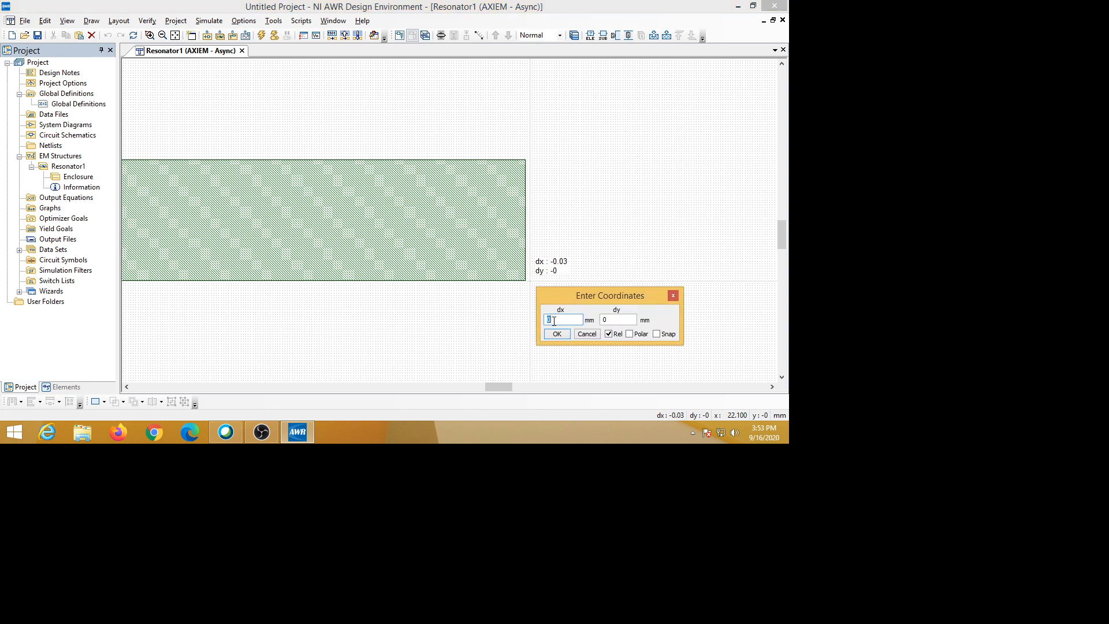
text(2)
text(.19)
text(9)
text(4)
click(556, 335)
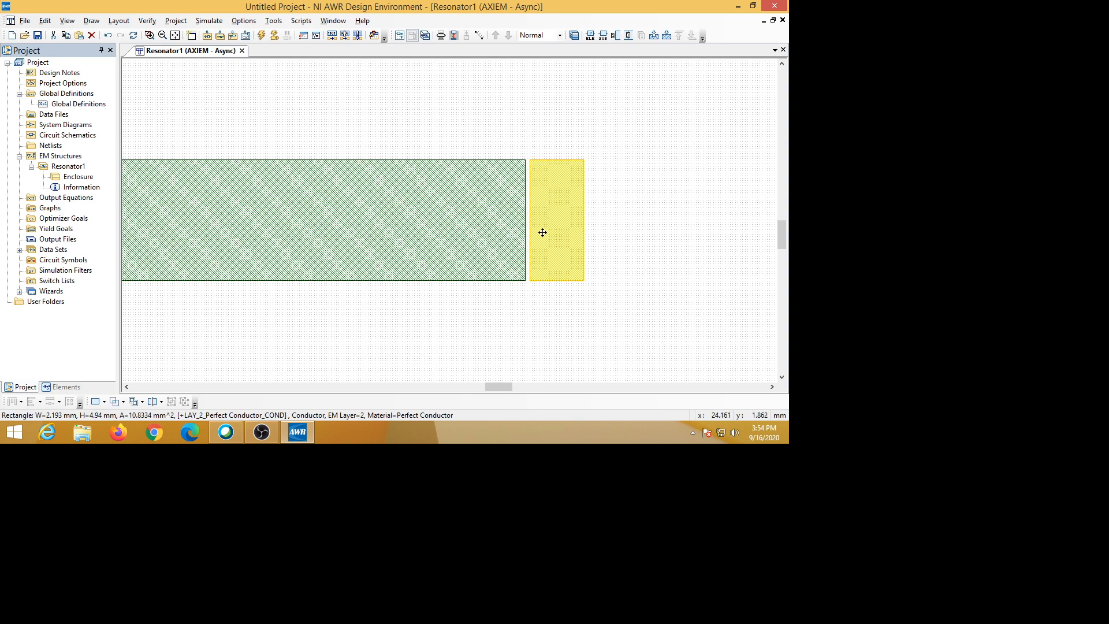
click(440, 237)
click(464, 323)
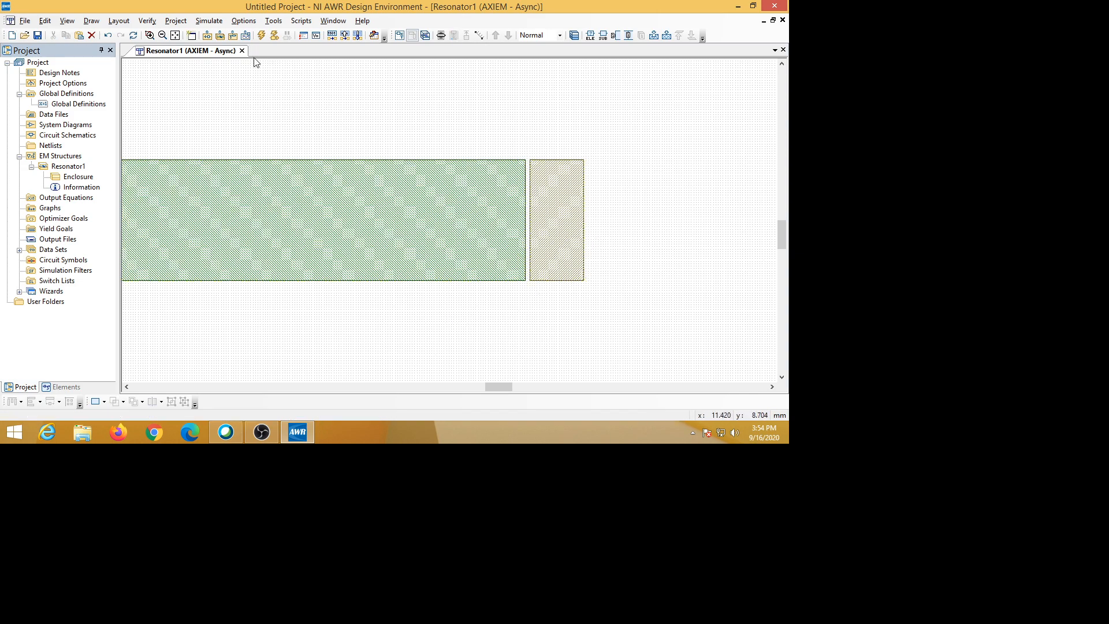
click(176, 37)
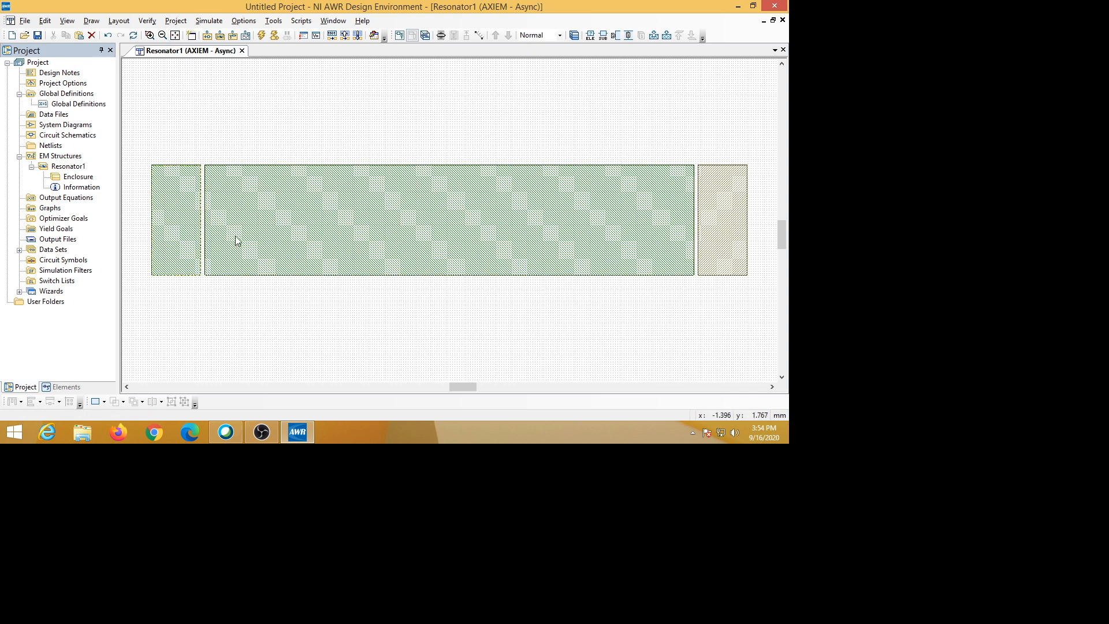
Assign Trace1 as the material of the rectangle at the conductor's far end and apply its shape properties.
click(721, 239)
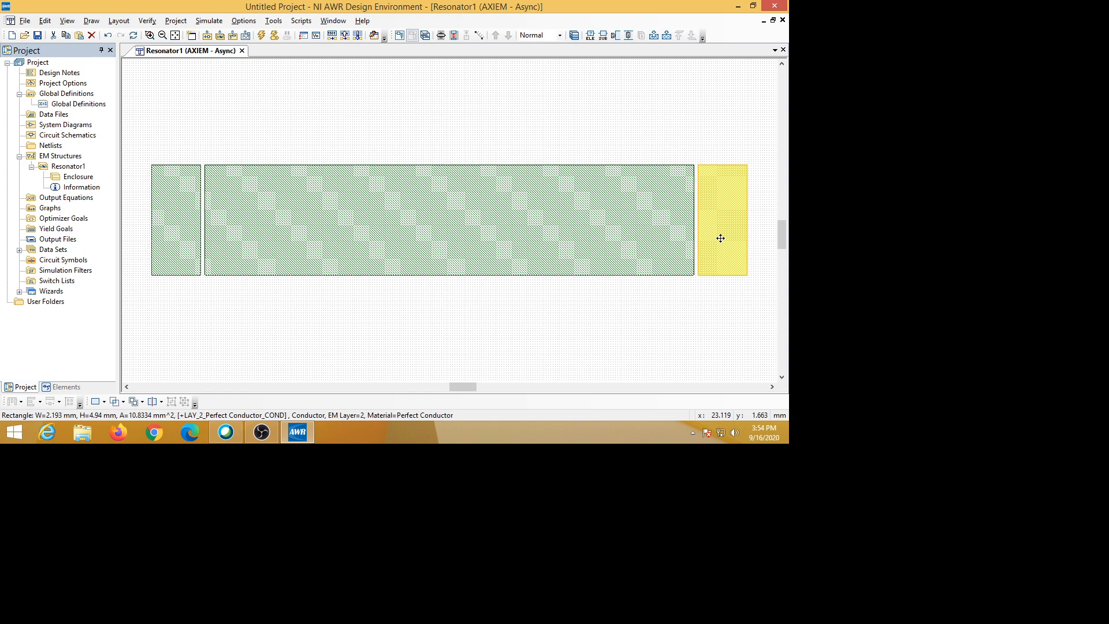
right_click(721, 238)
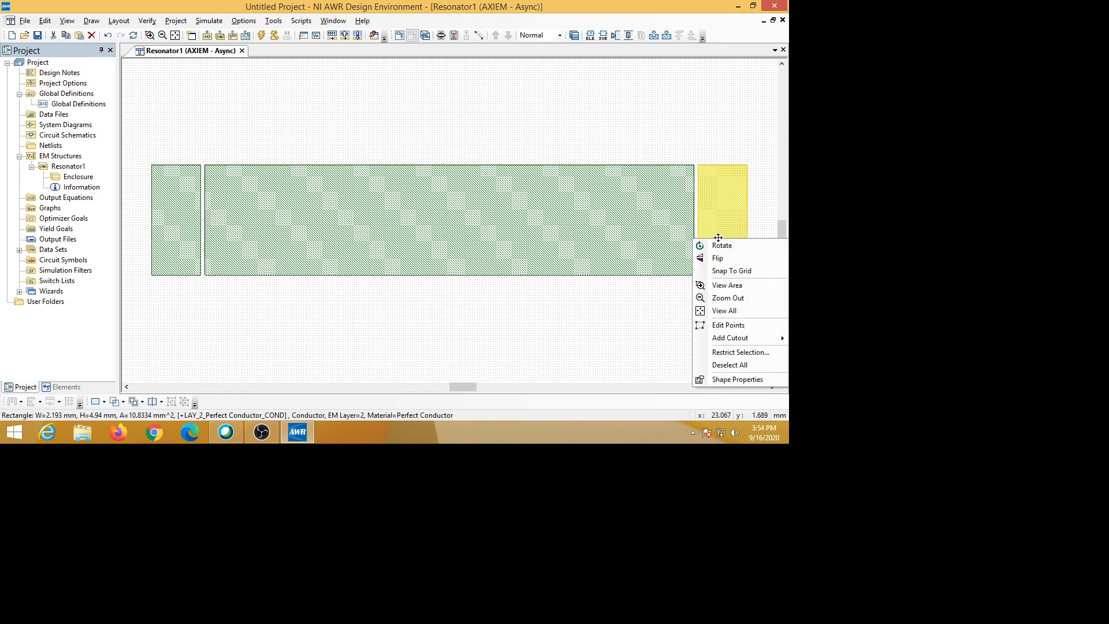
click(729, 379)
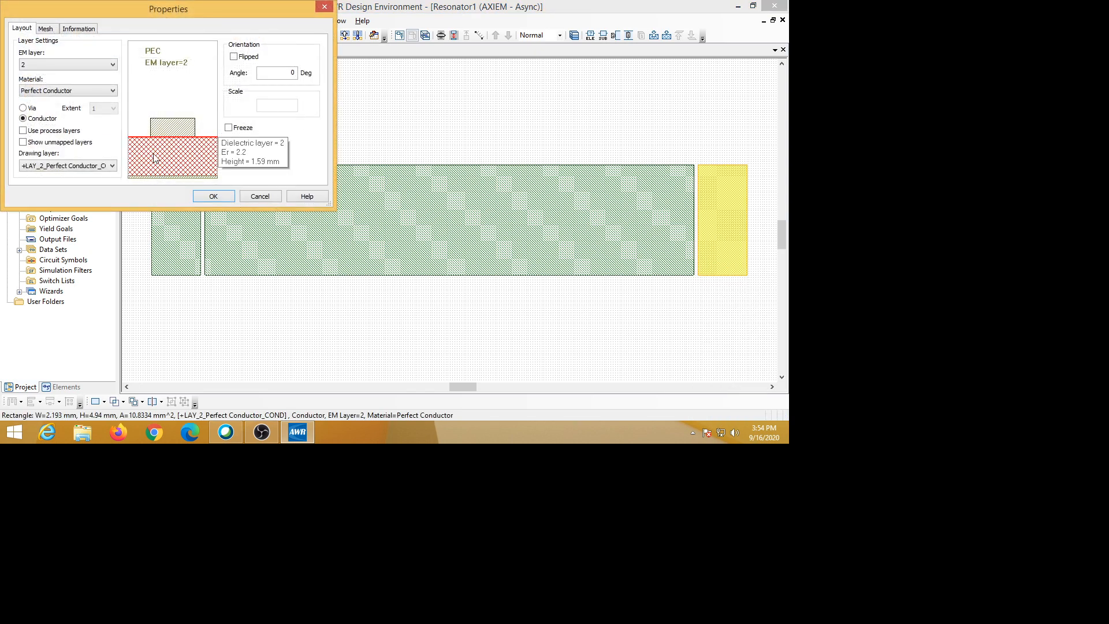
click(112, 91)
click(32, 116)
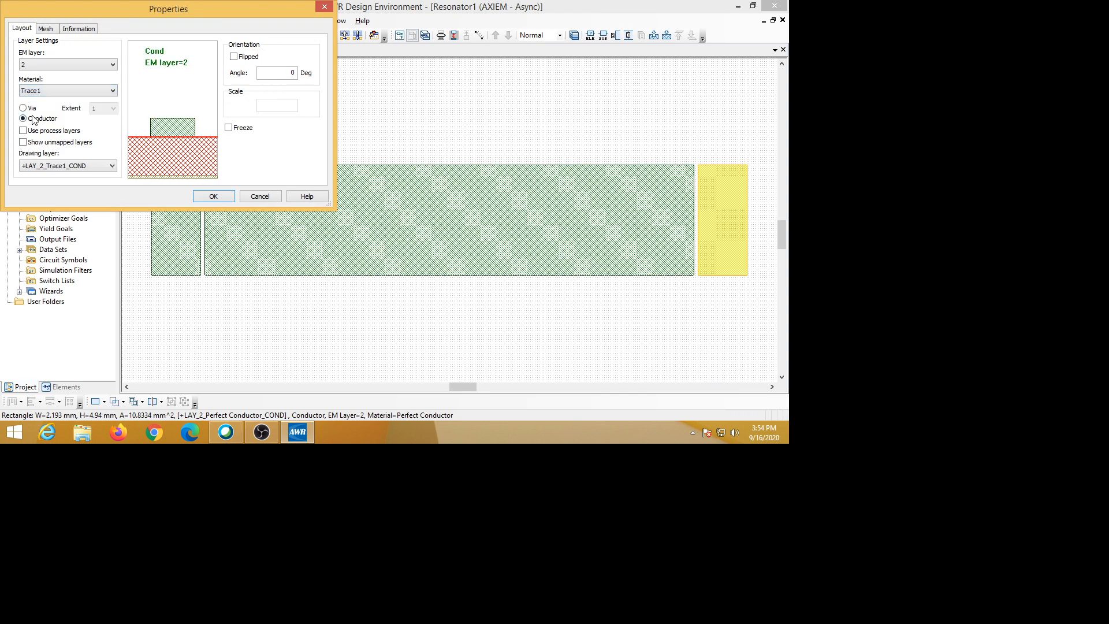
click(214, 196)
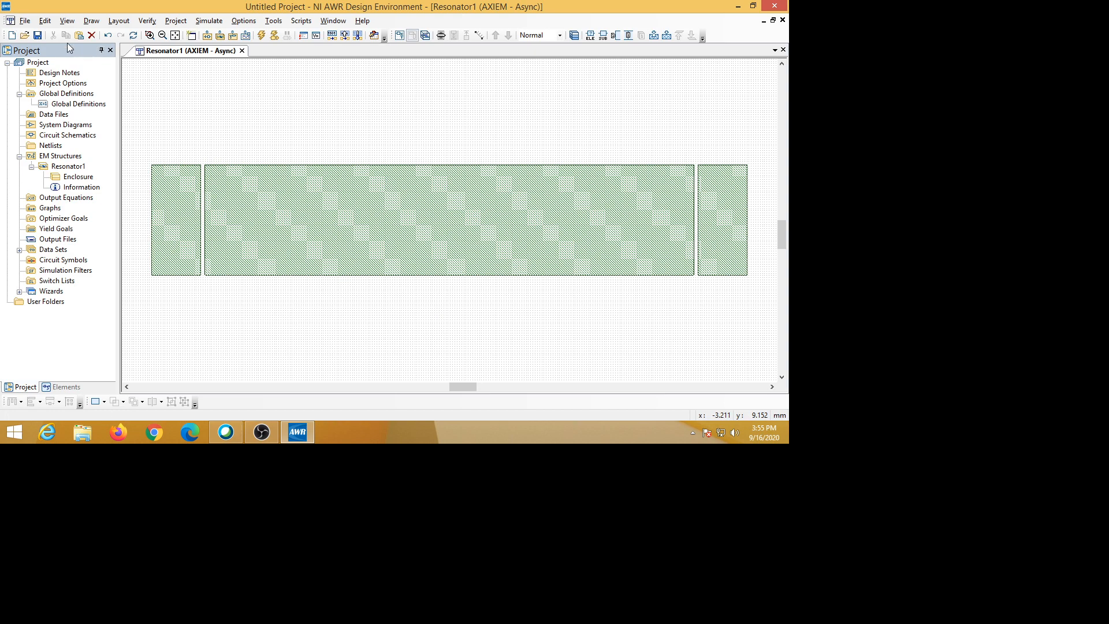
Open the 3D EM layout of Resonator1 and examine the three conductors and the substrate layers from several angles.
click(65, 23)
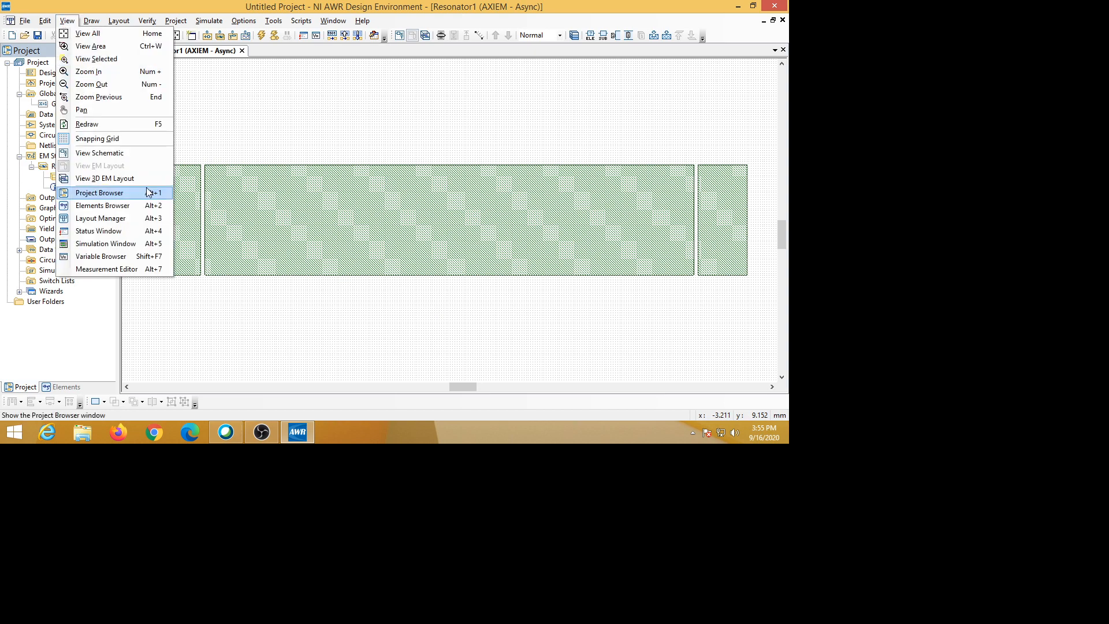
click(113, 180)
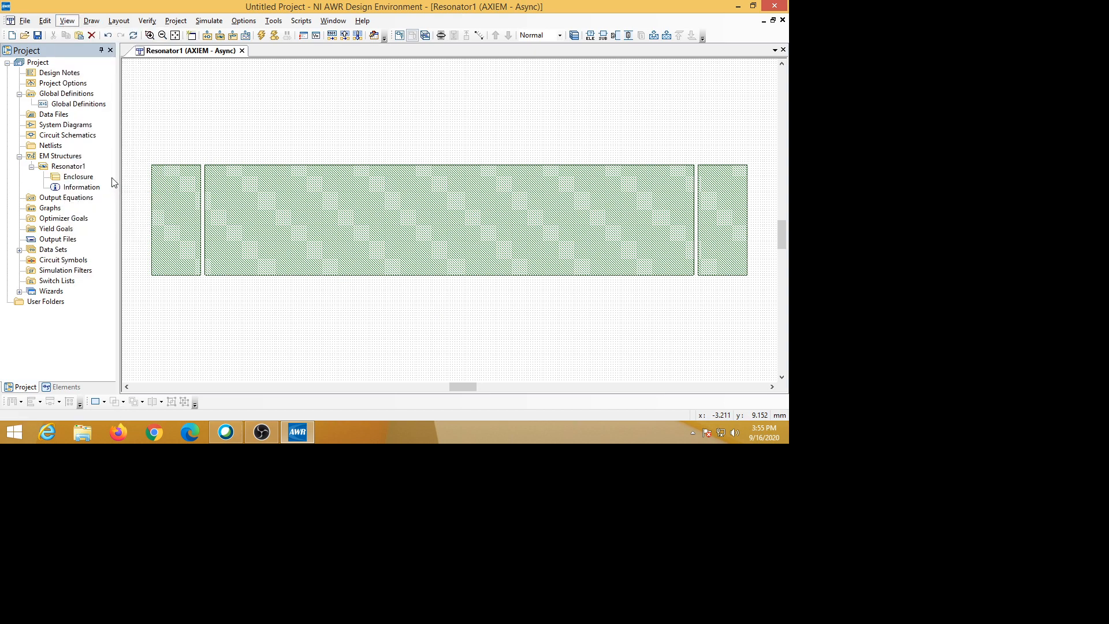
drag(427, 325, 325, 267)
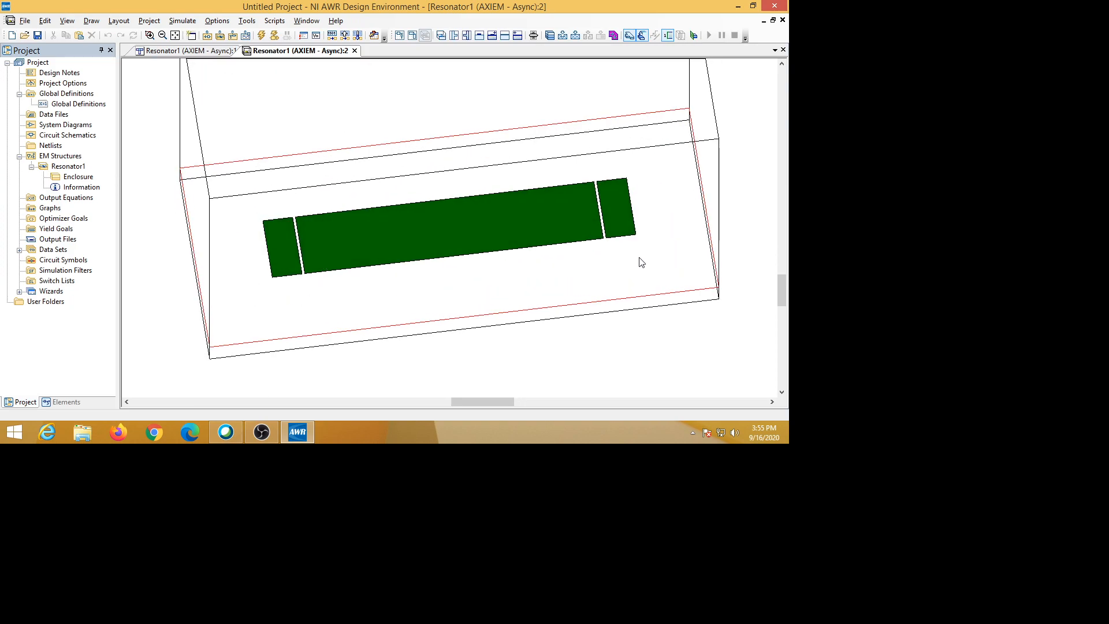
drag(433, 321, 423, 299)
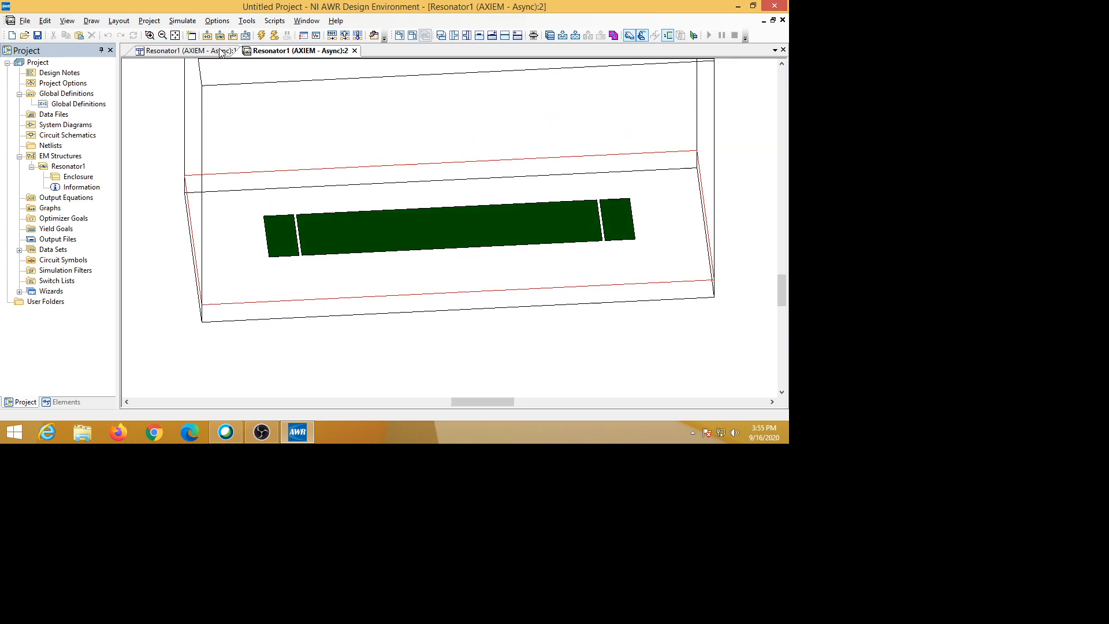
click(191, 35)
drag(388, 288, 382, 265)
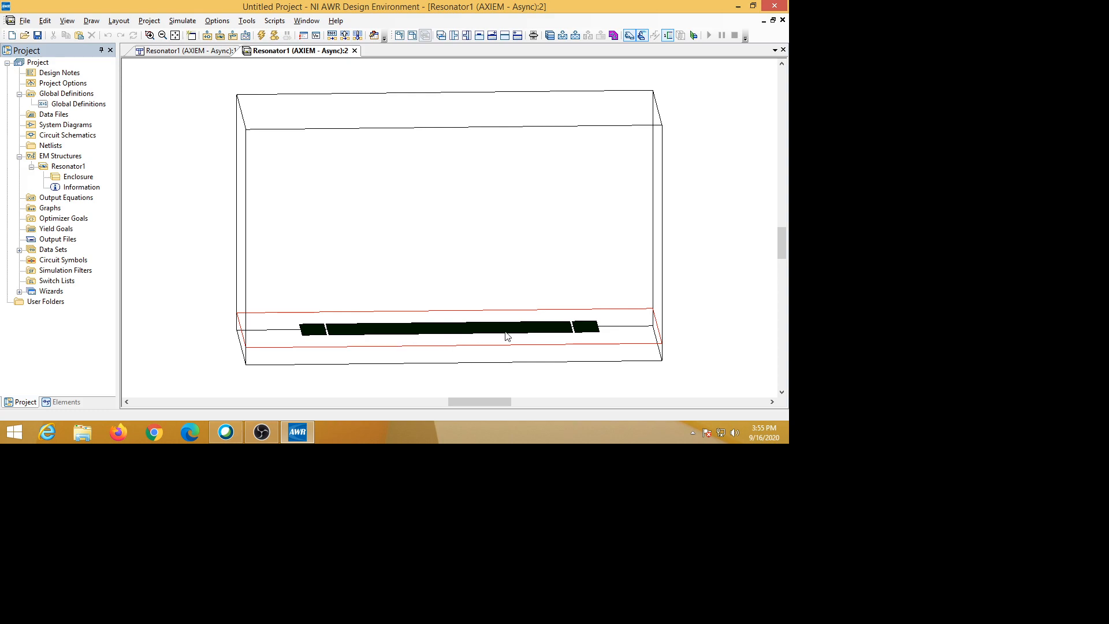
drag(323, 340, 364, 266)
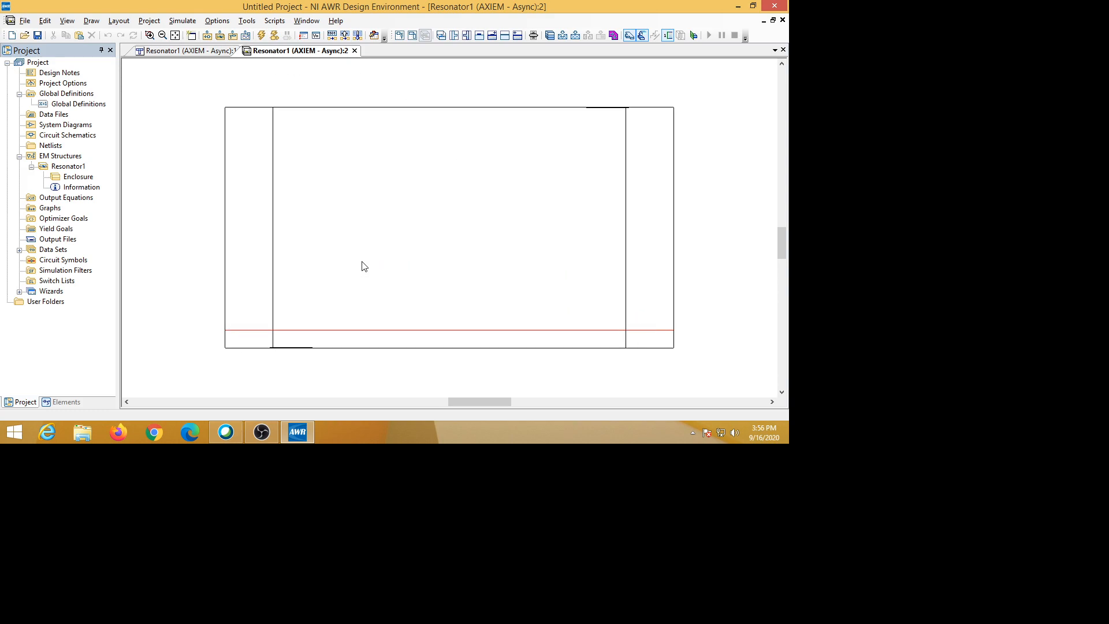
drag(315, 362, 335, 346)
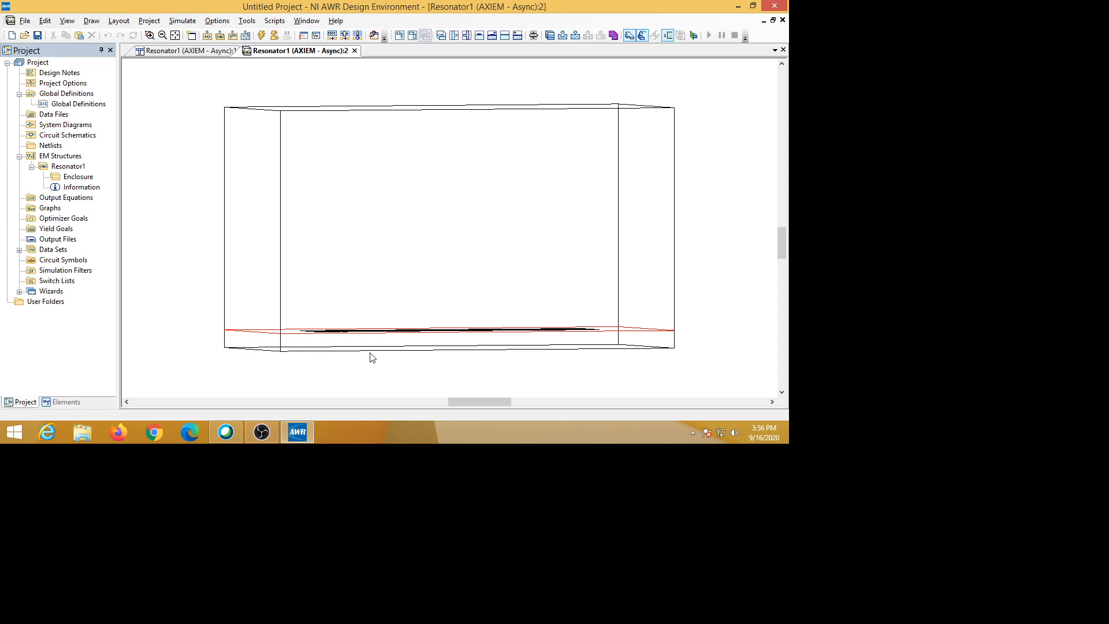
drag(315, 236, 237, 279)
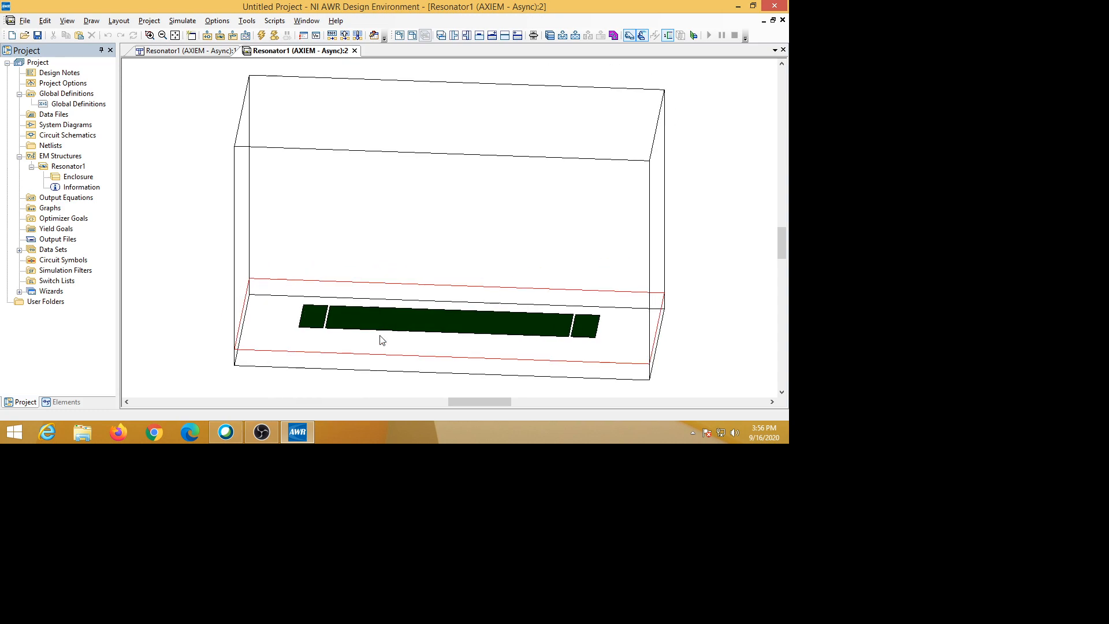
Examine the gaps between the three conductors in the 3D view and return to the 2D layout of Resonator1.
drag(374, 373, 382, 372)
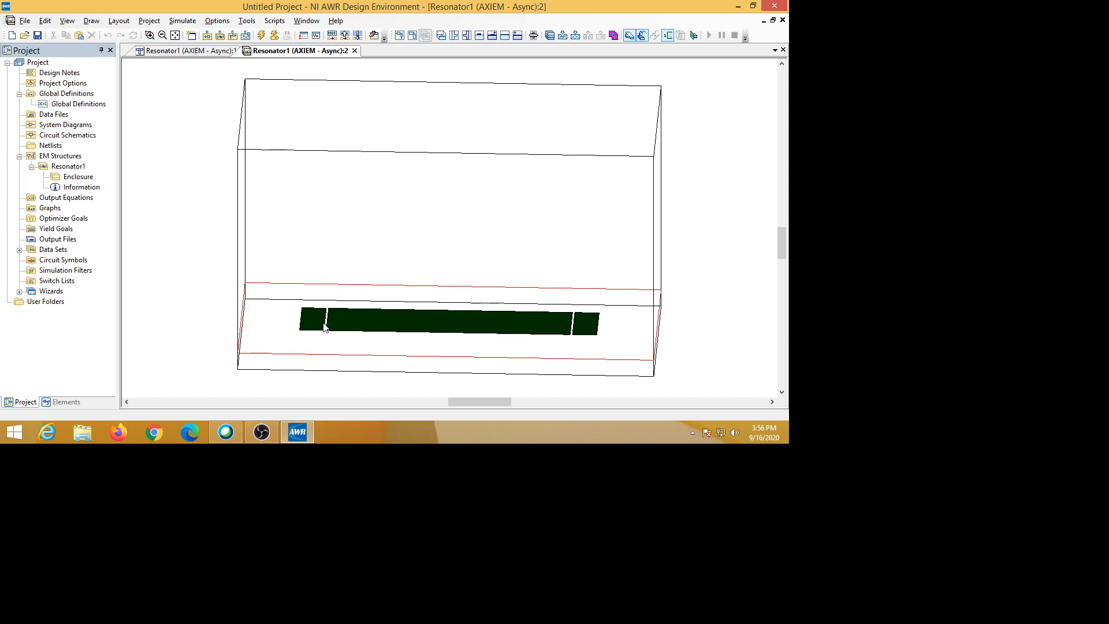
drag(468, 354, 502, 358)
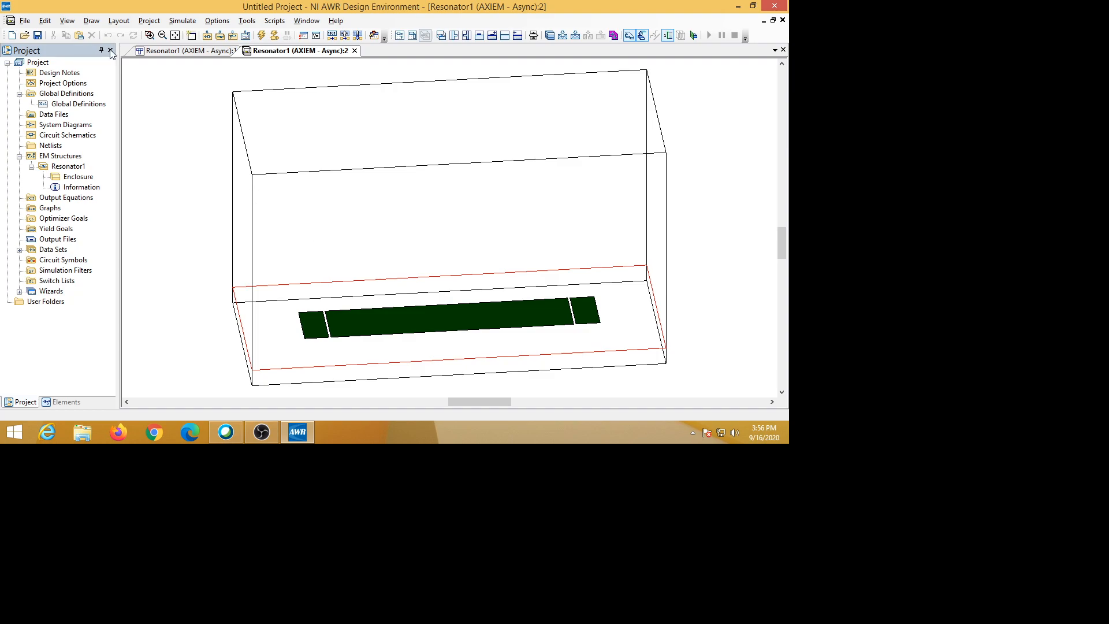
click(158, 52)
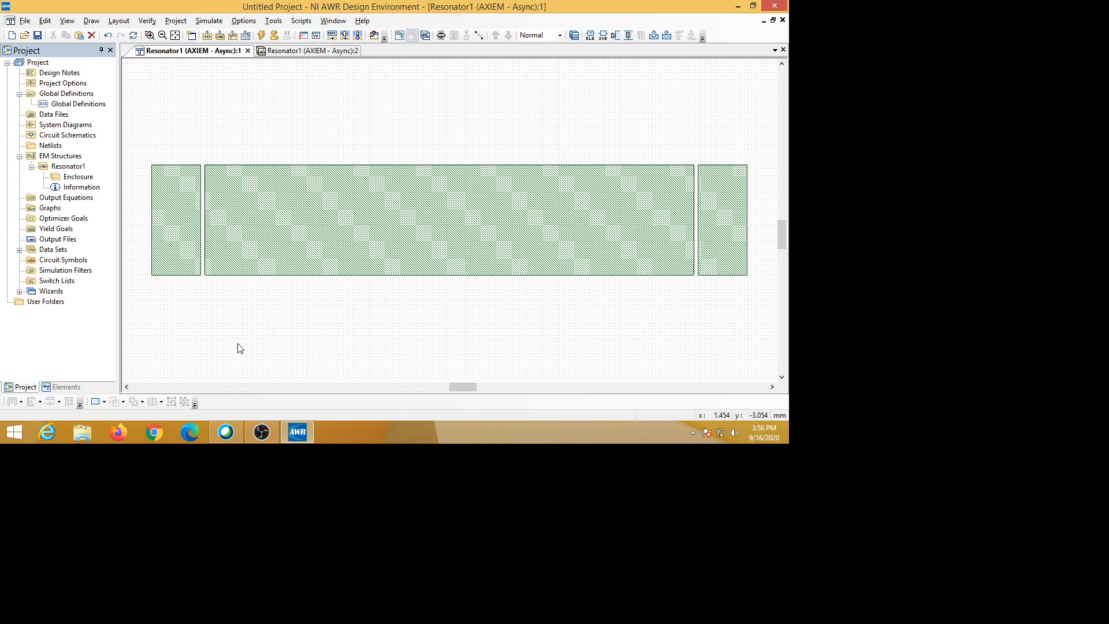
click(262, 432)
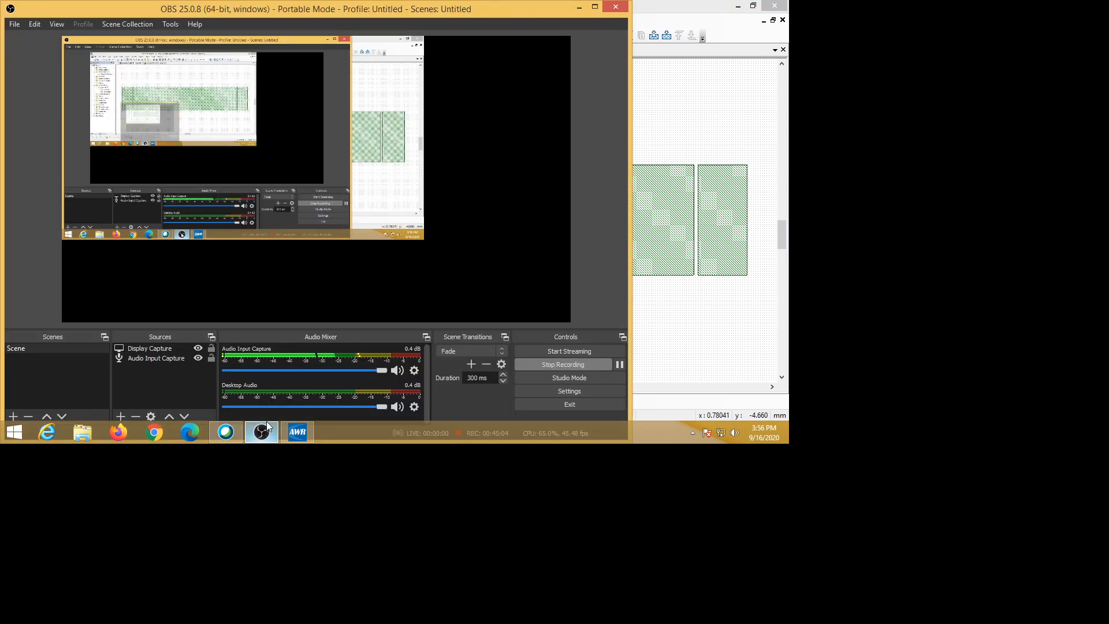
click(579, 7)
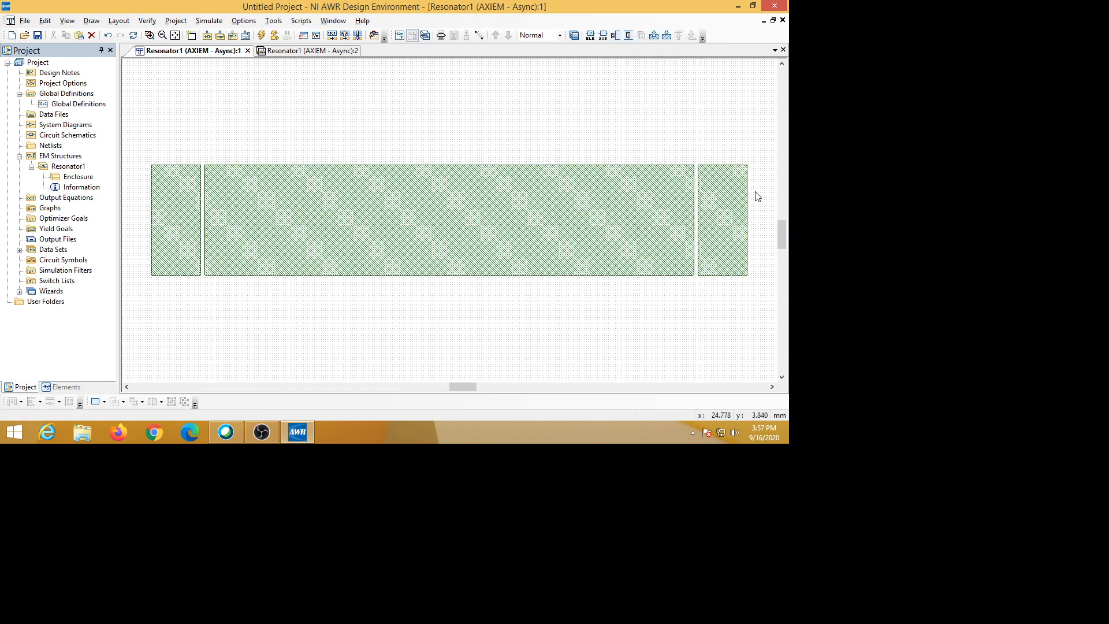
right_click(620, 36)
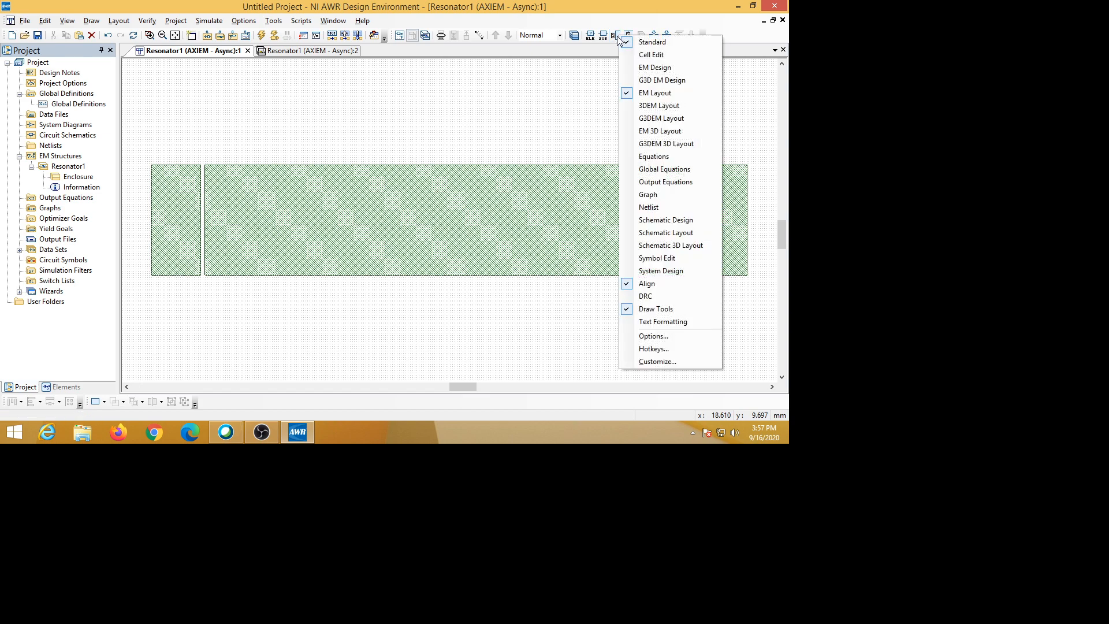
click(595, 124)
Add edge port 1 to the outer edge of the feed rectangle at the conductor's near end.
click(616, 37)
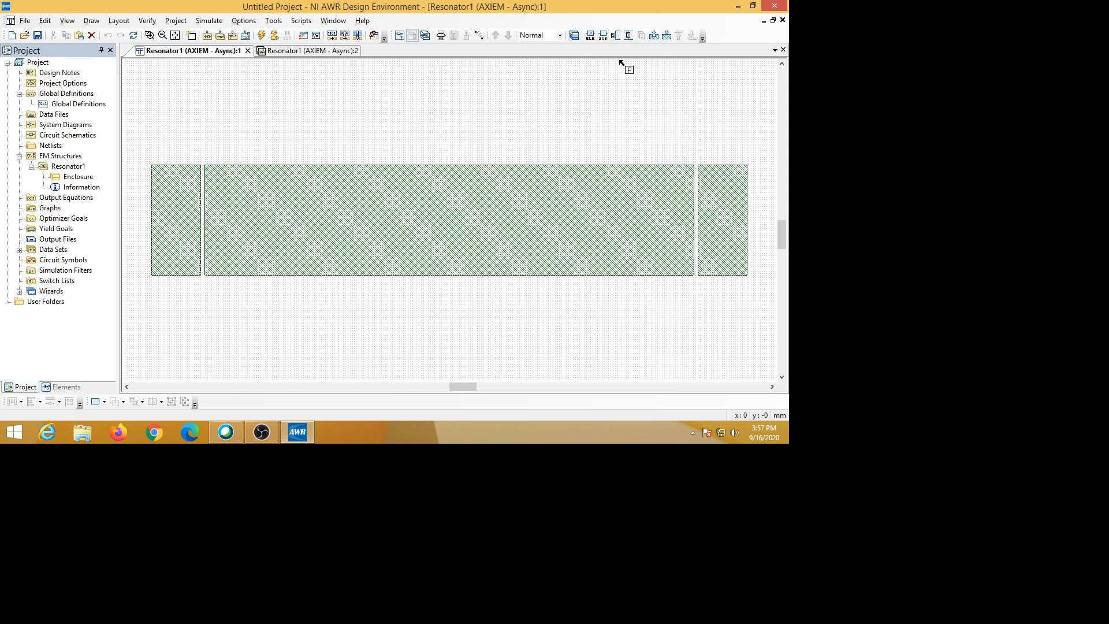
click(151, 231)
click(165, 220)
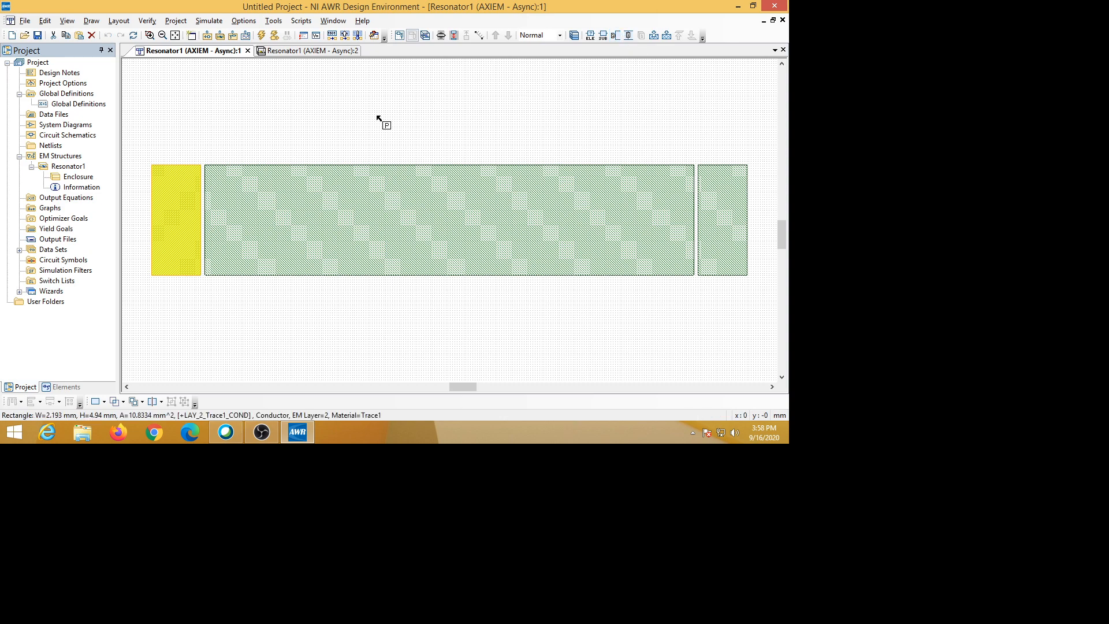
click(154, 208)
click(332, 121)
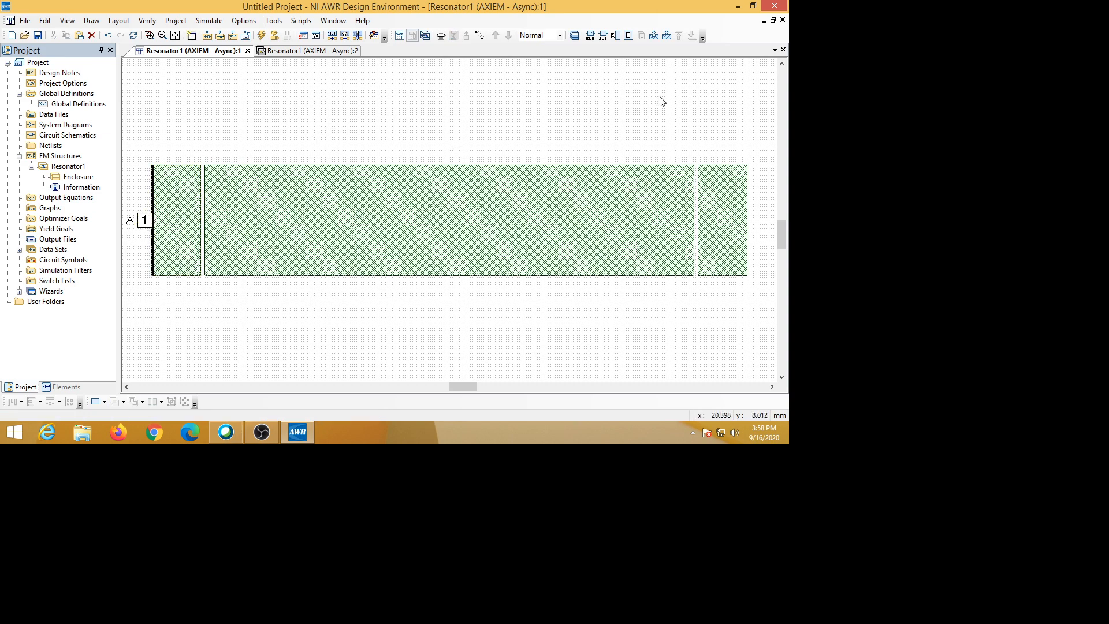
Select the feed rectangle at the conductor's far end and add edge port 2 to its outer edge.
click(618, 37)
click(616, 35)
click(715, 218)
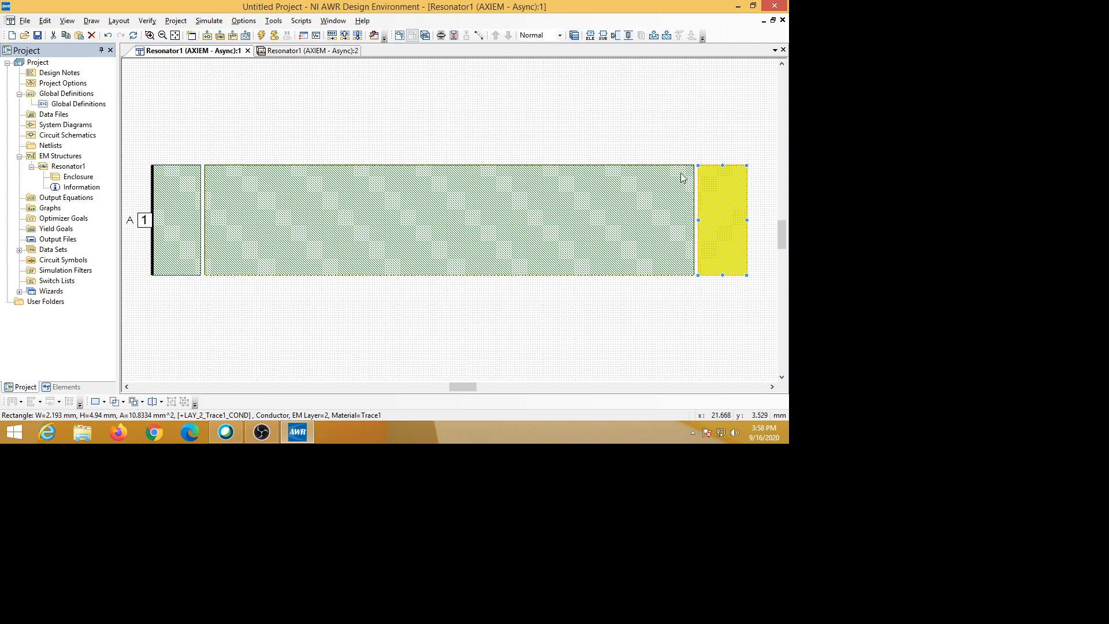
click(616, 37)
click(748, 220)
click(715, 309)
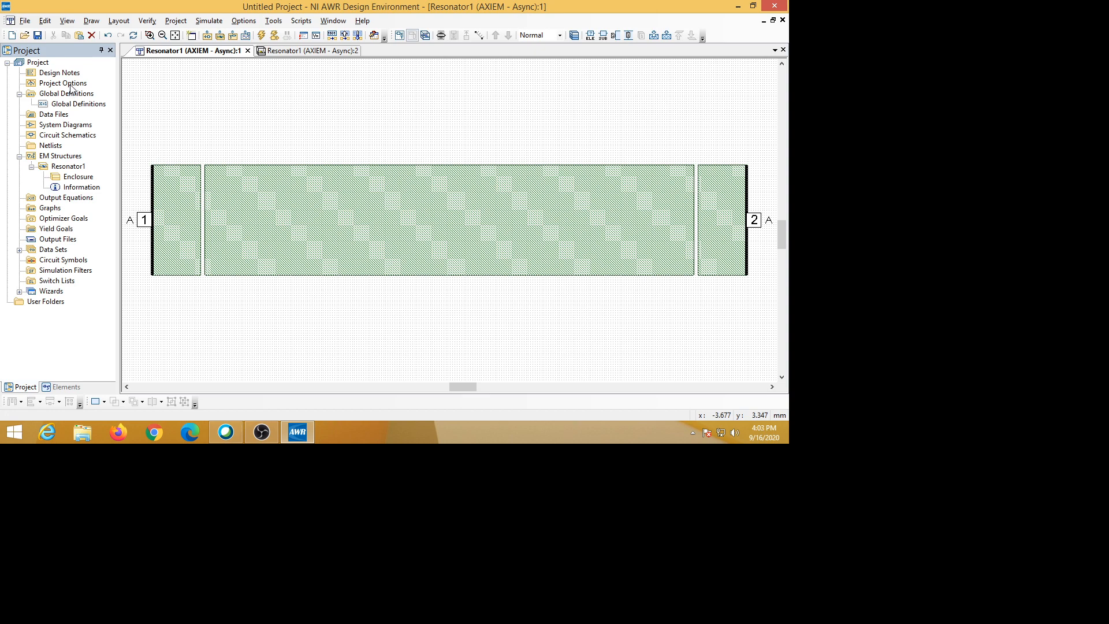
Replace the project frequency range with a linear sweep from 2 to 7 GHz in 0.01 GHz steps, and accept the options.
right_click(72, 88)
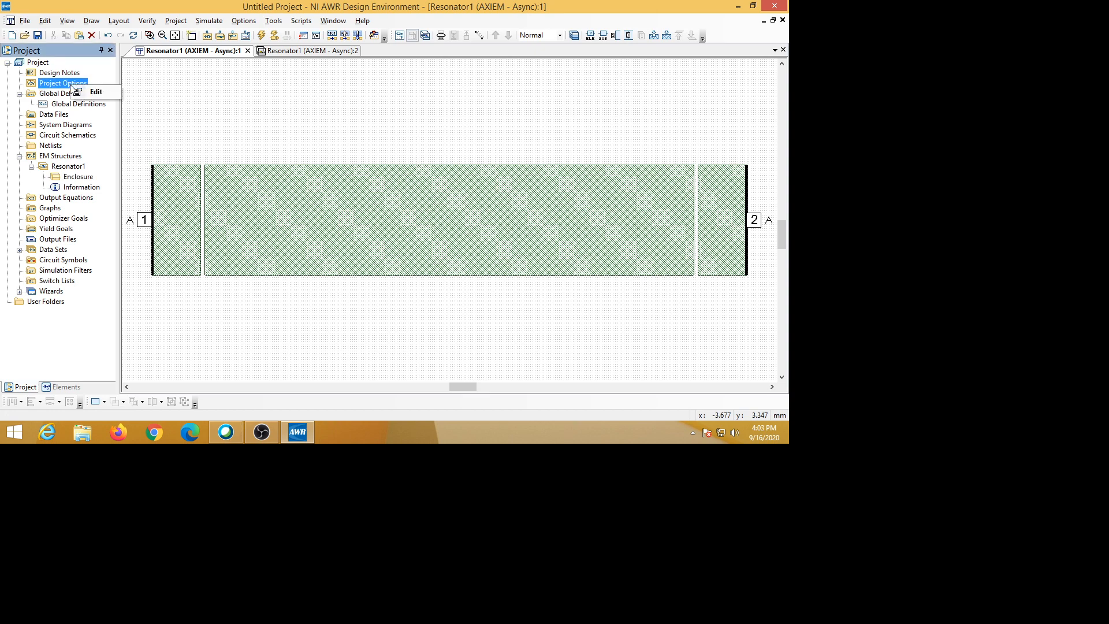
click(107, 93)
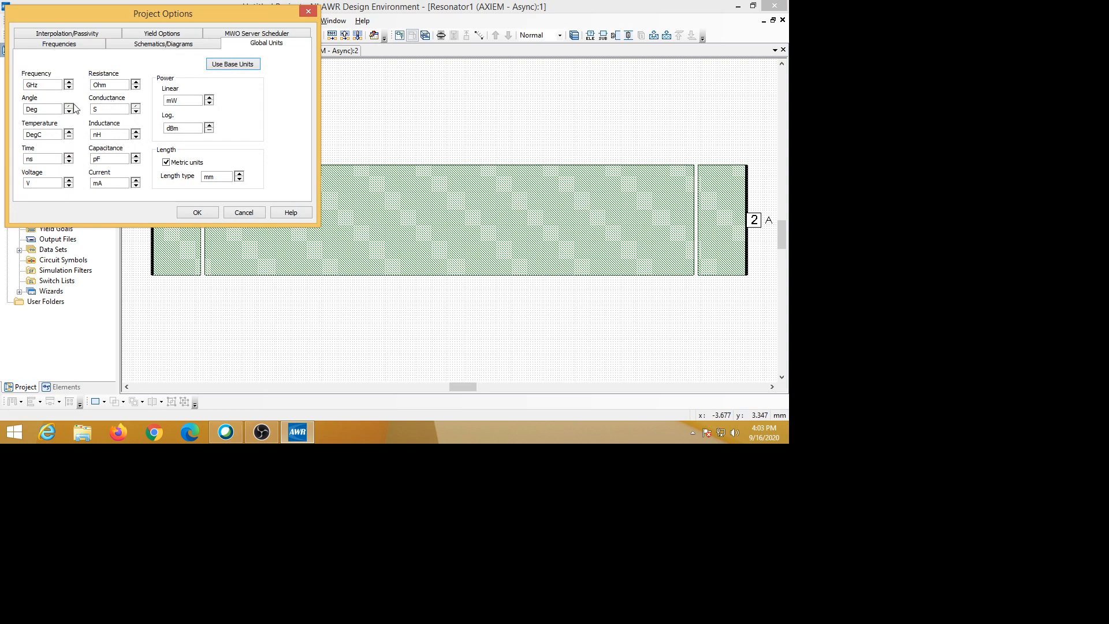
click(60, 44)
click(126, 91)
text(2)
click(124, 114)
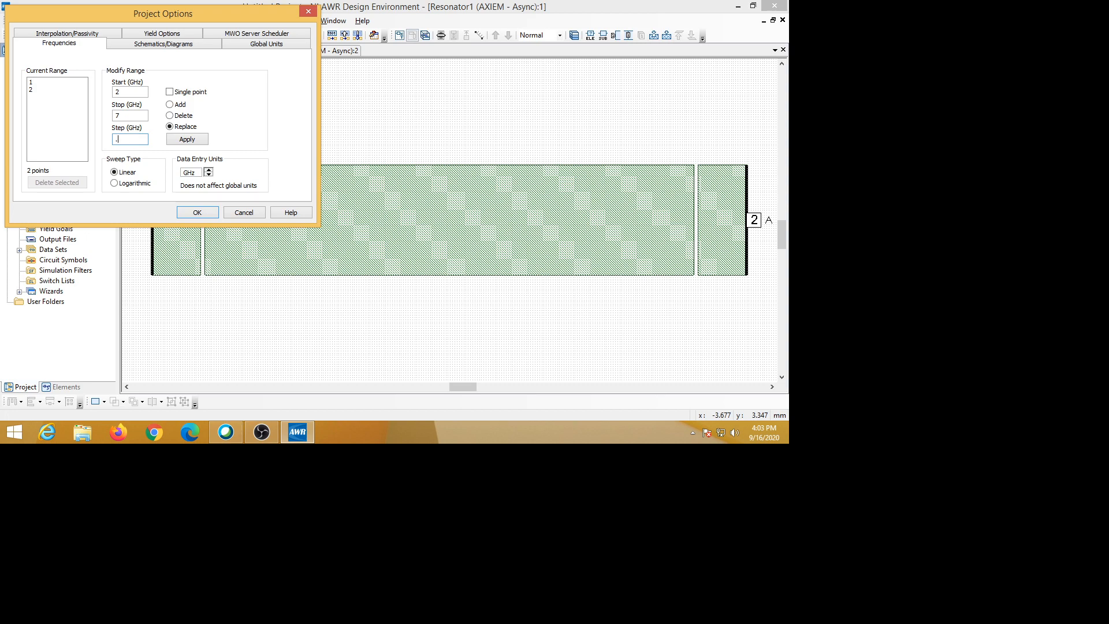
text(1)
click(184, 142)
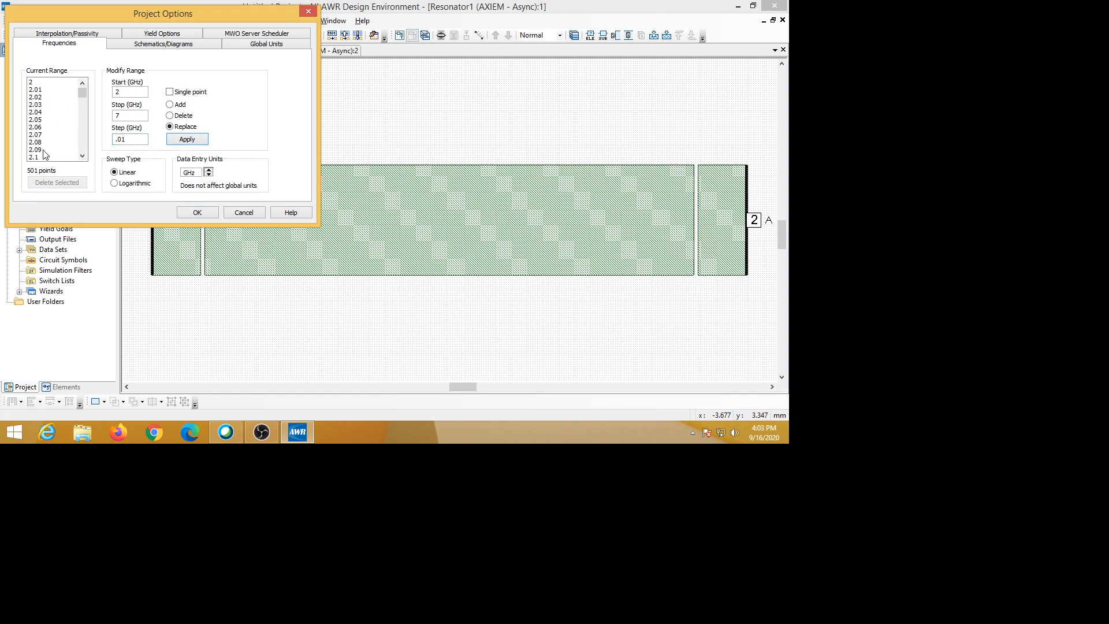
drag(85, 95, 85, 157)
click(196, 213)
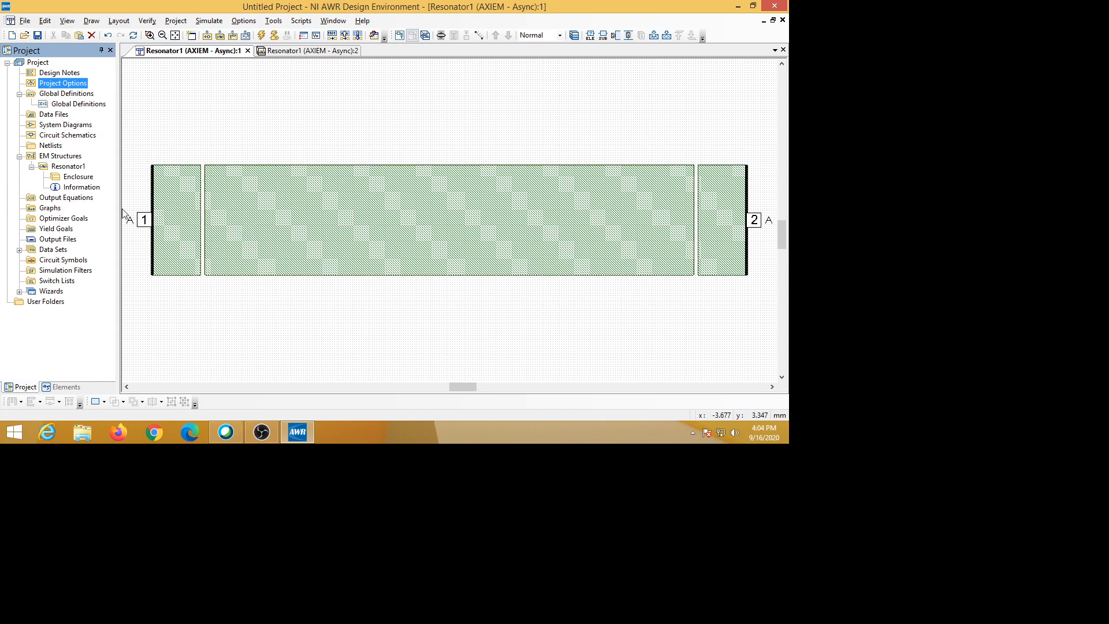
Create a new rectangular graph named Graph 1.
click(50, 211)
right_click(52, 212)
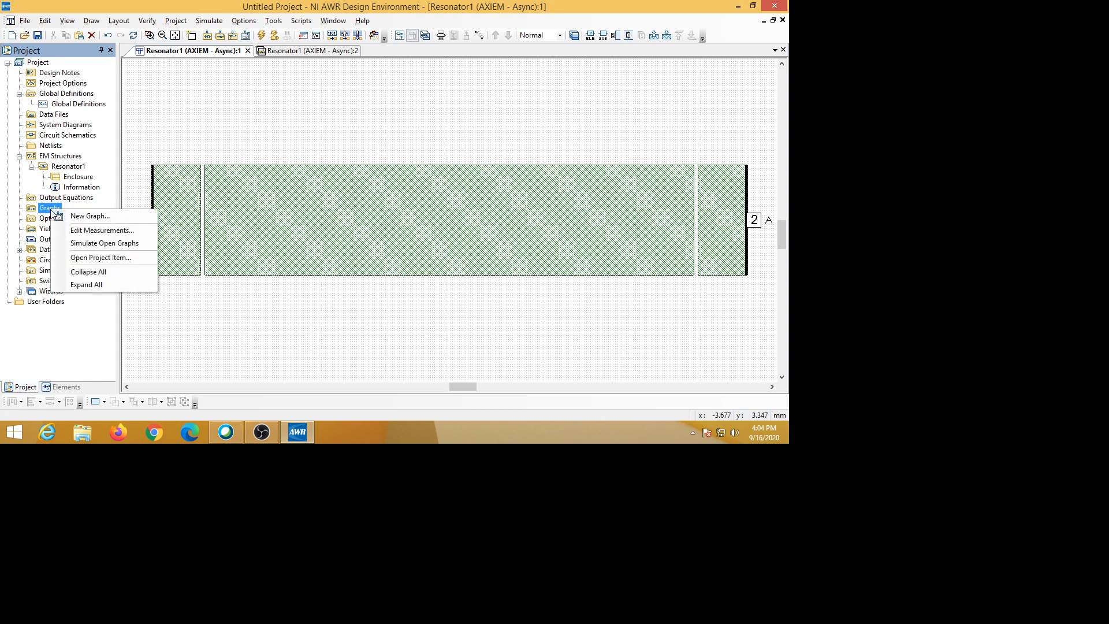
click(93, 218)
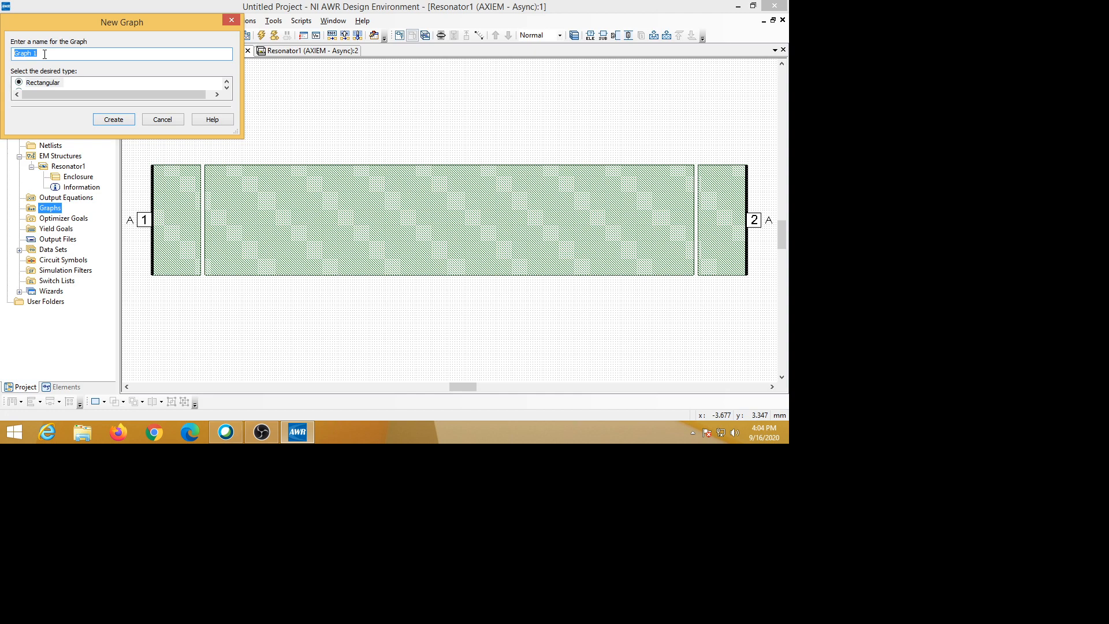
click(114, 120)
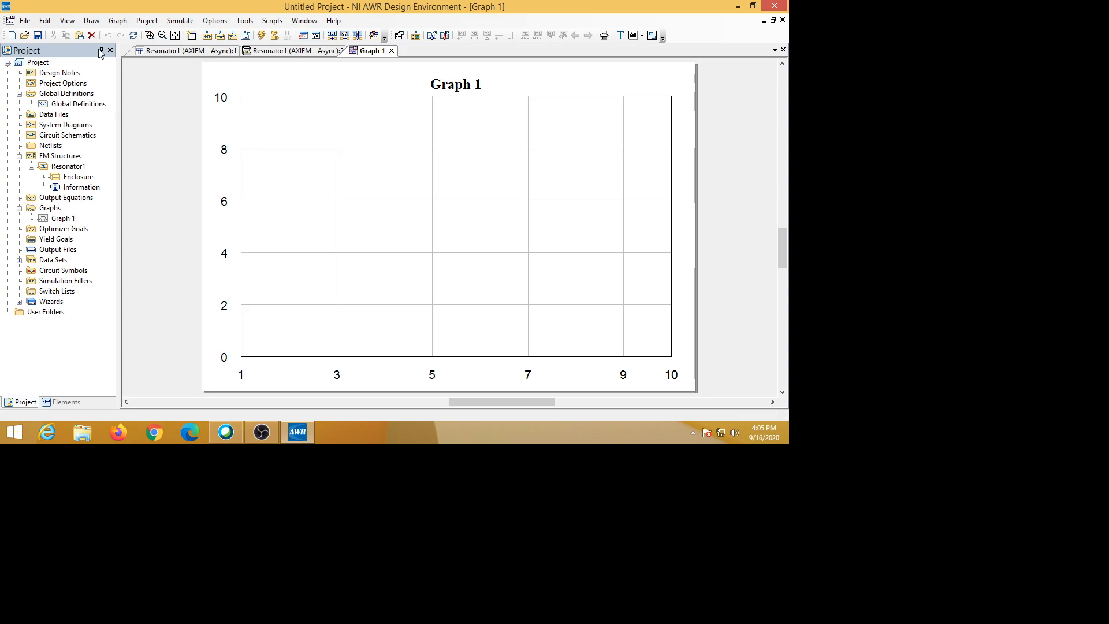
Add an S-parameter measurement to Graph 1 for all sources, to port 2 from port 1, as magnitude in dB.
click(172, 51)
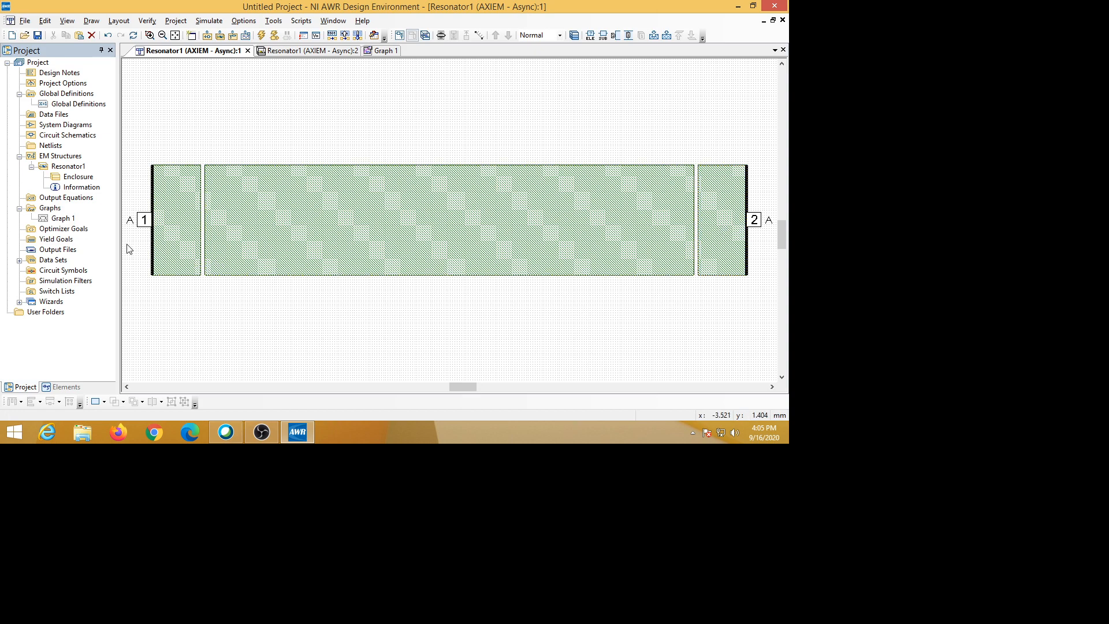
click(62, 219)
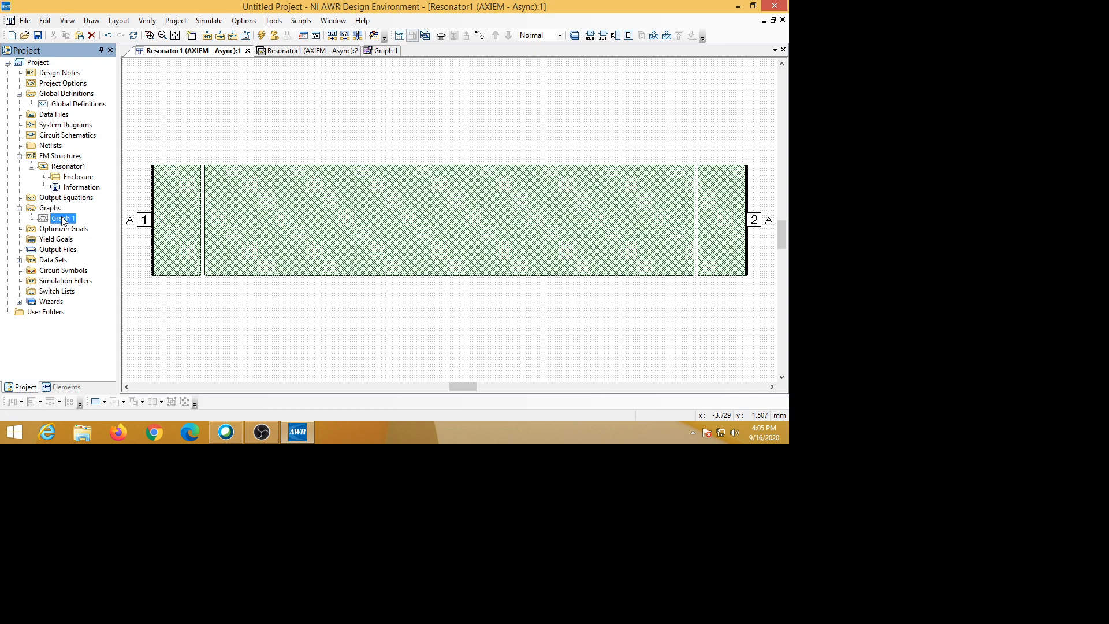
click(386, 50)
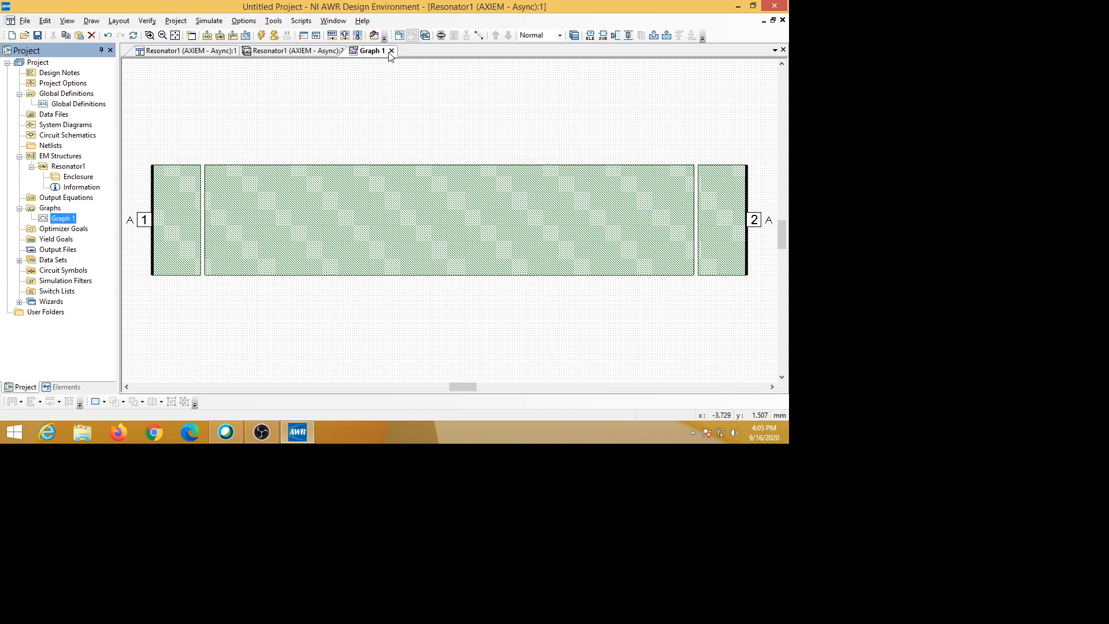
click(58, 220)
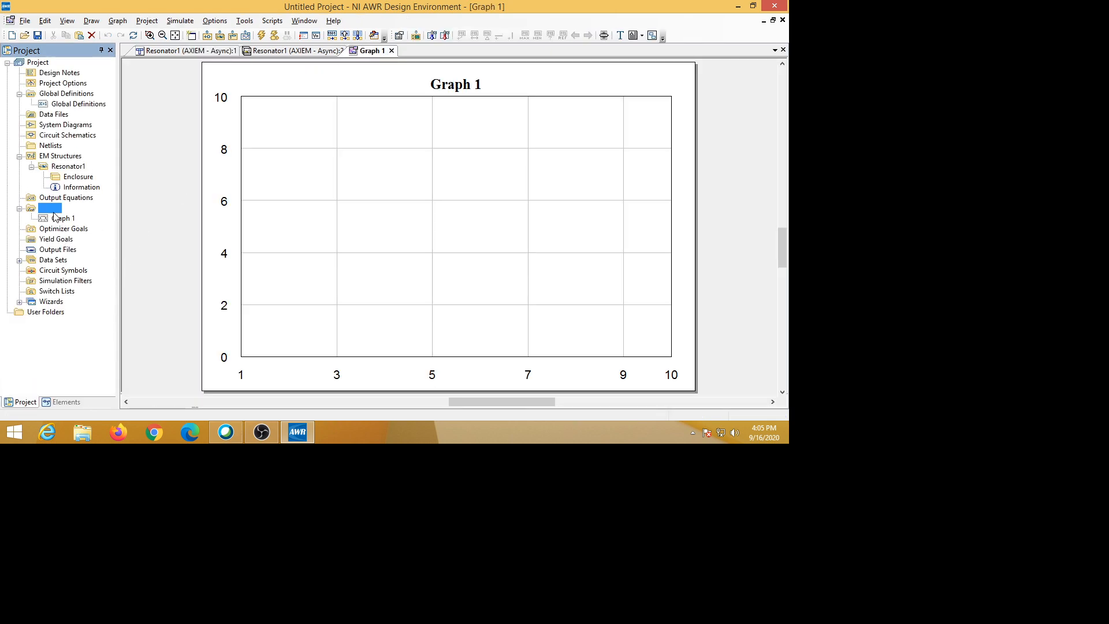
right_click(58, 220)
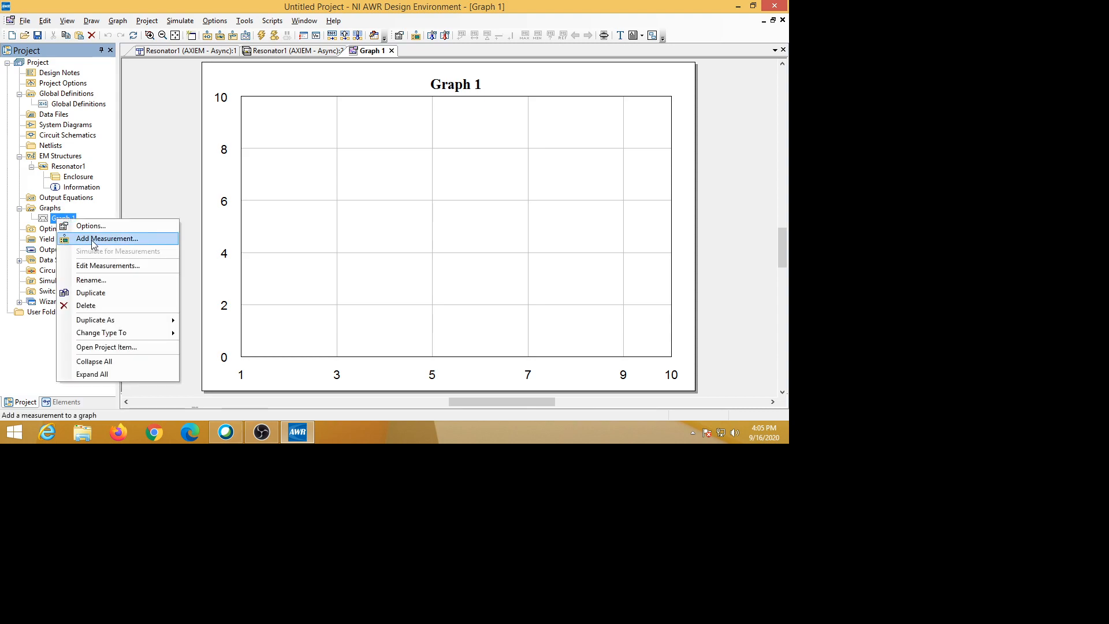
click(107, 238)
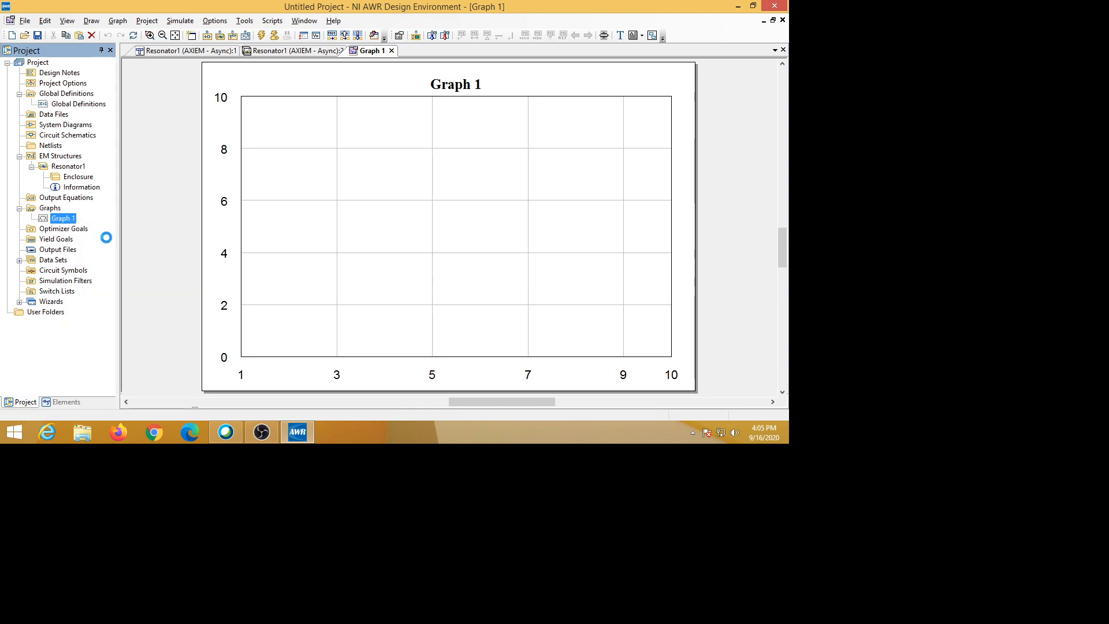
click(107, 240)
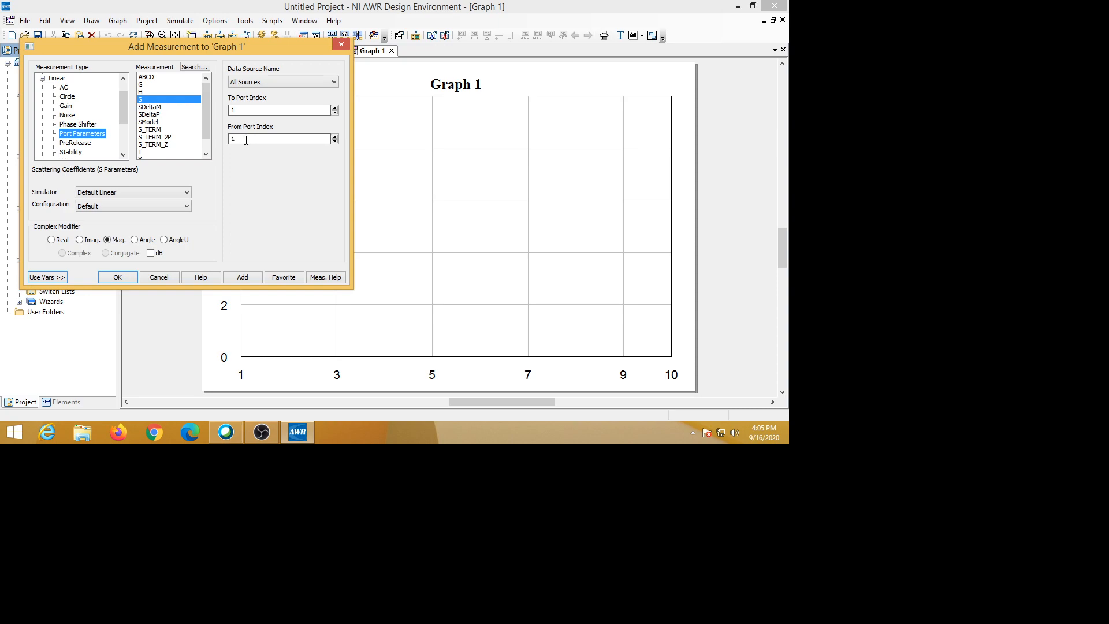
click(335, 108)
click(151, 253)
click(242, 277)
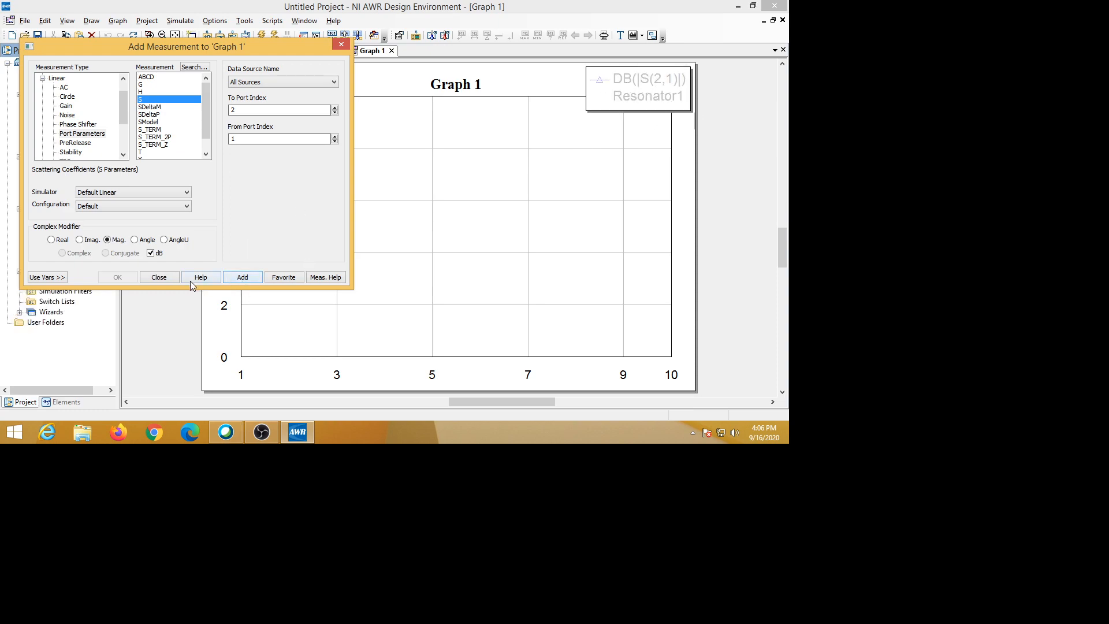
click(162, 278)
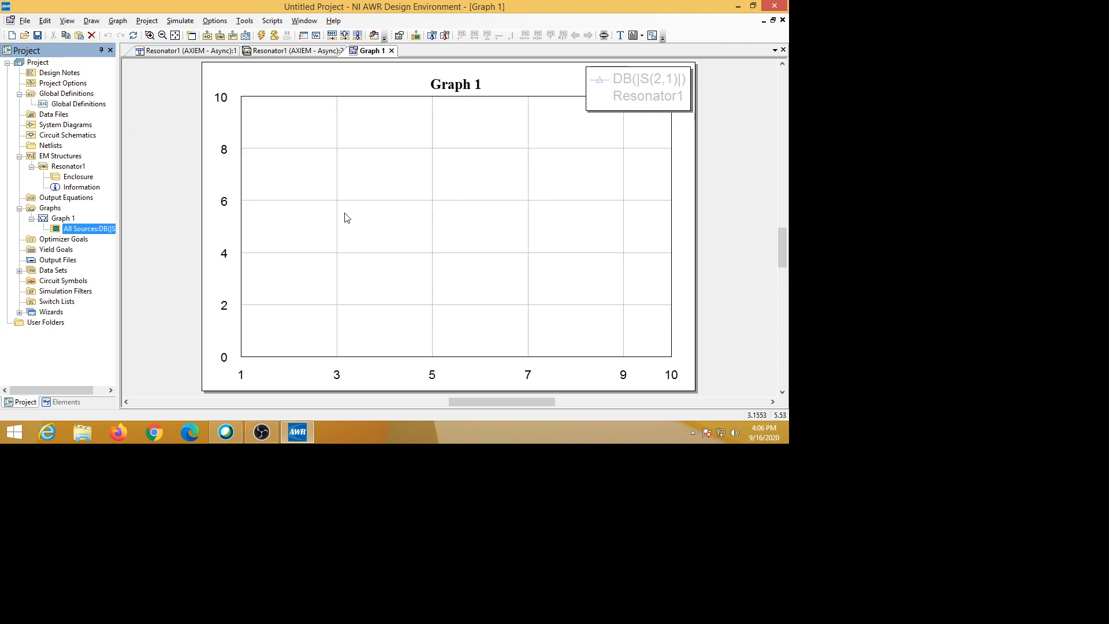
Run the analysis of the Resonator1 structure, close the simulation window and show the response in Graph 1.
click(157, 52)
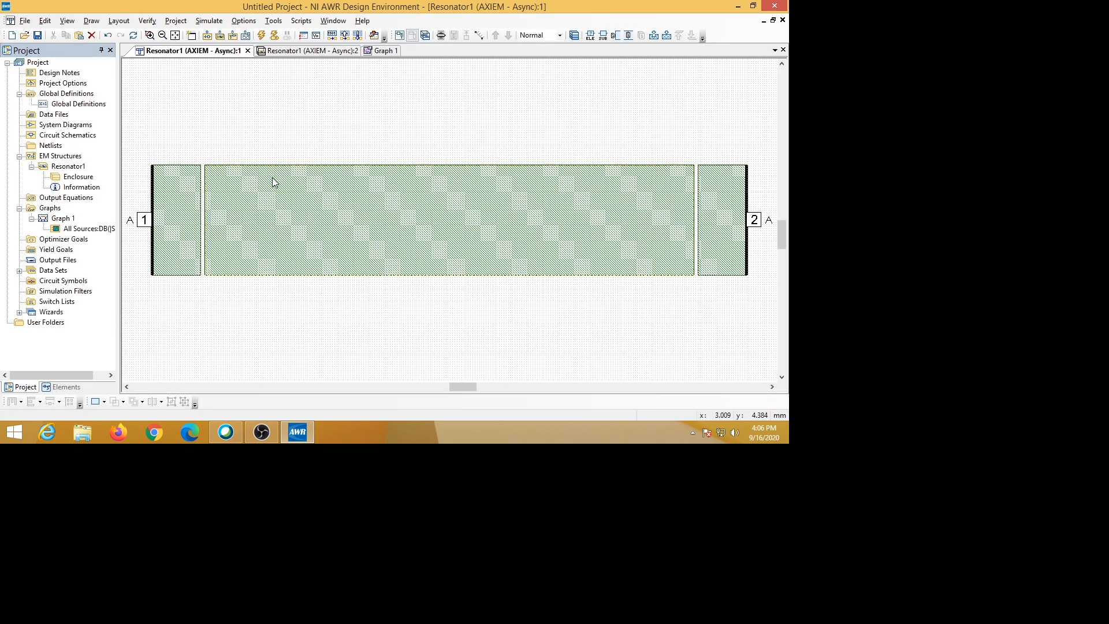
click(209, 21)
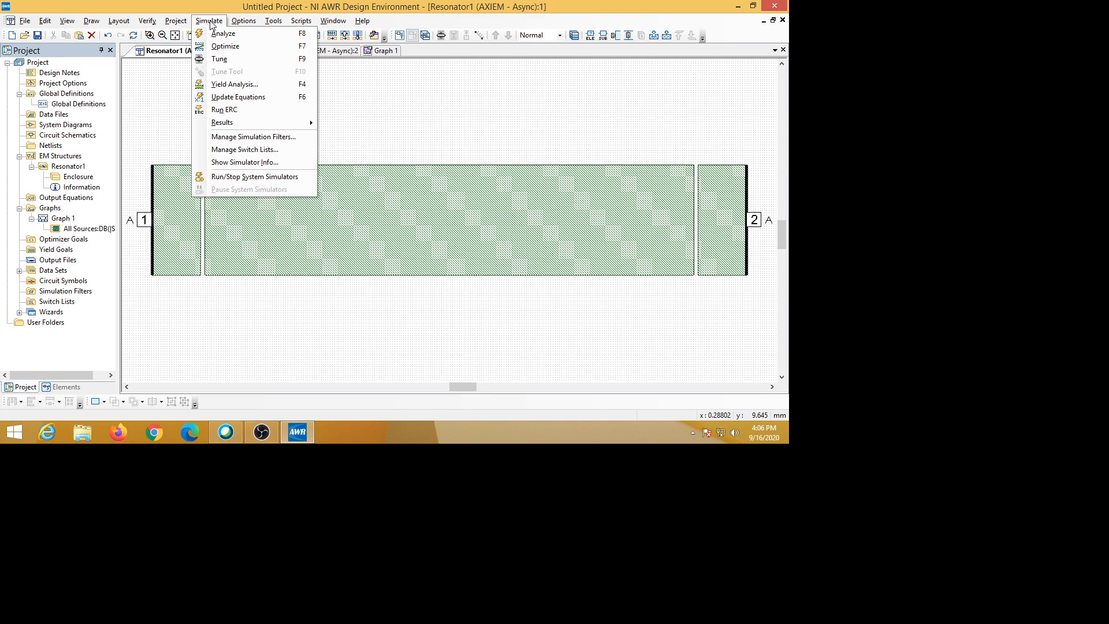
click(222, 36)
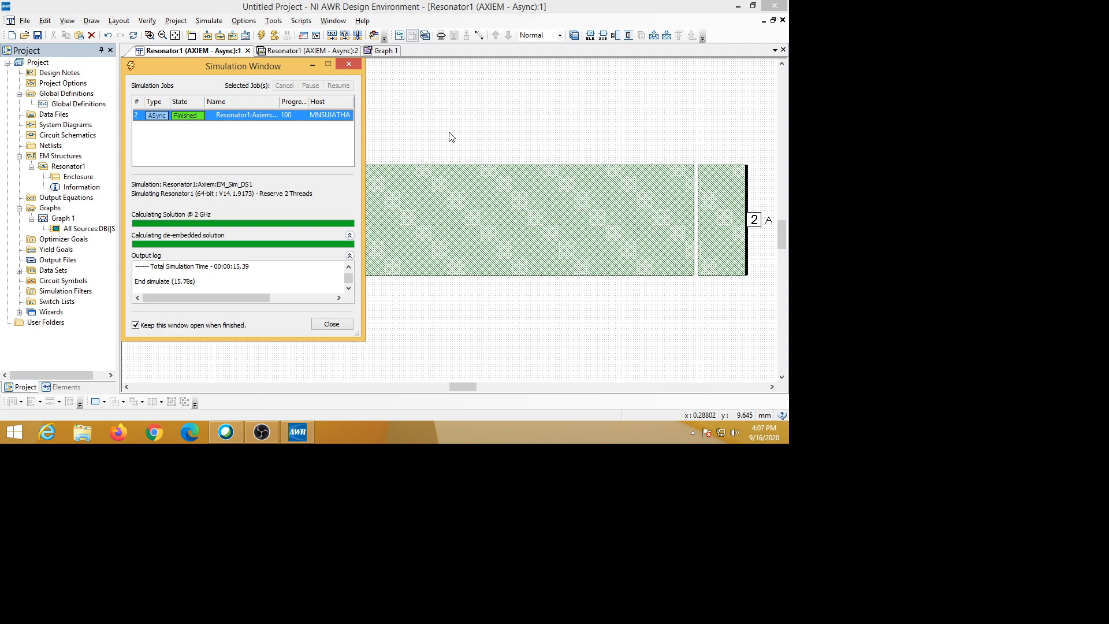
click(332, 325)
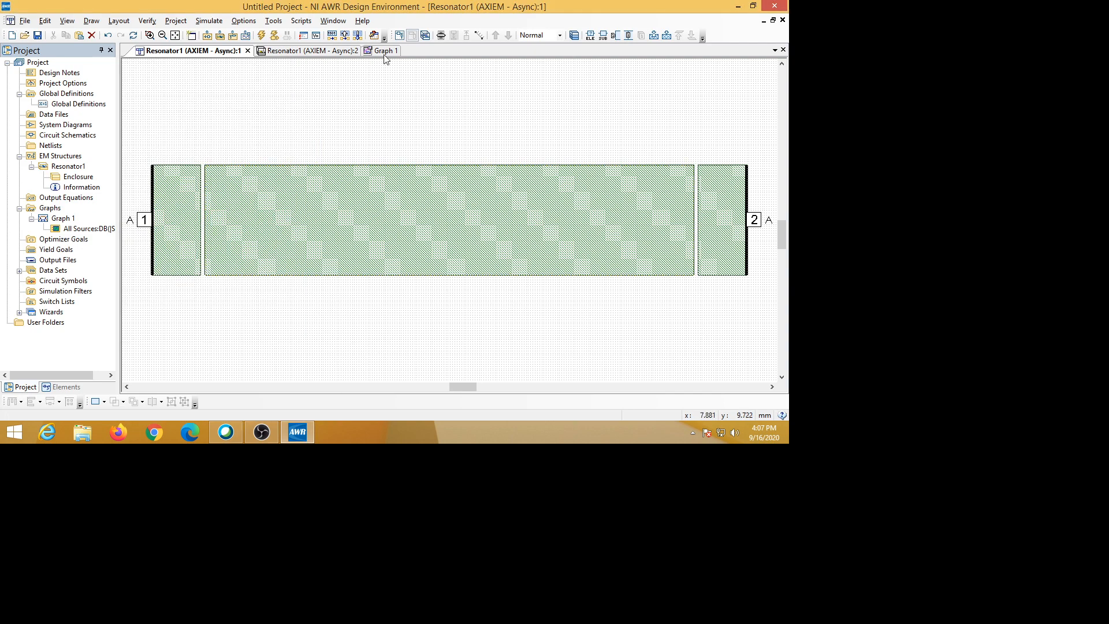
click(385, 52)
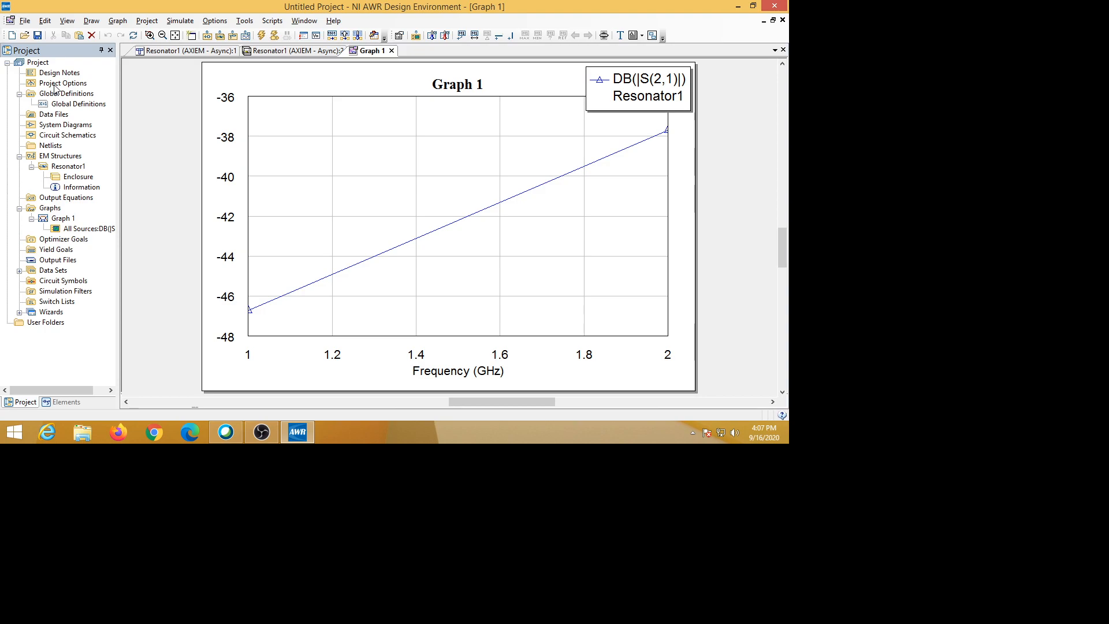
Check the frequency range in the project options from the Resonator1 layout view.
click(171, 51)
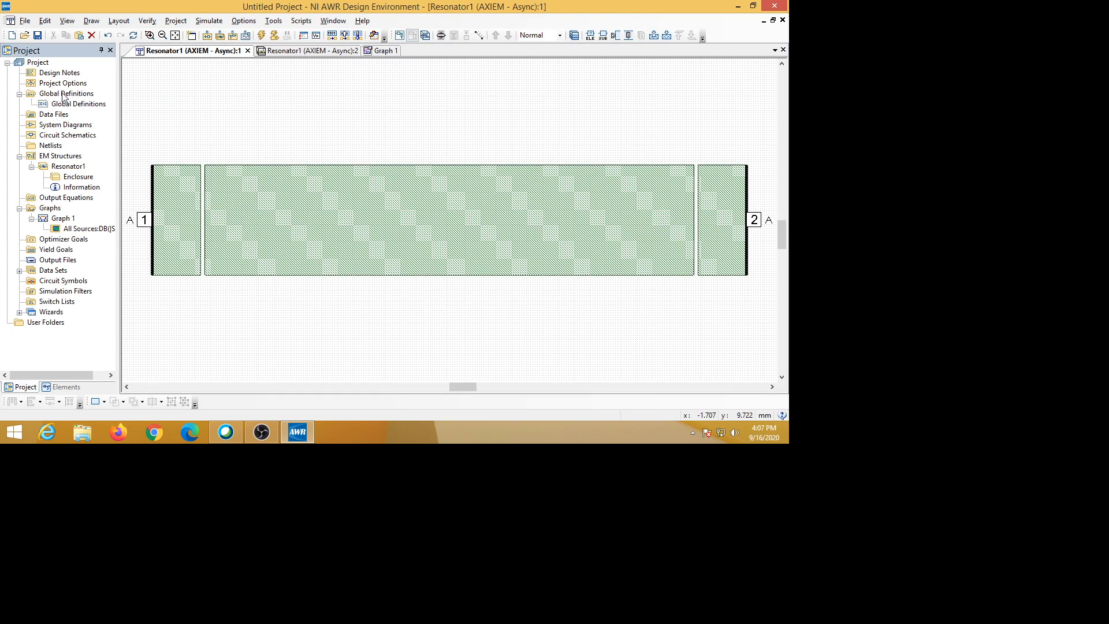
double_click(64, 86)
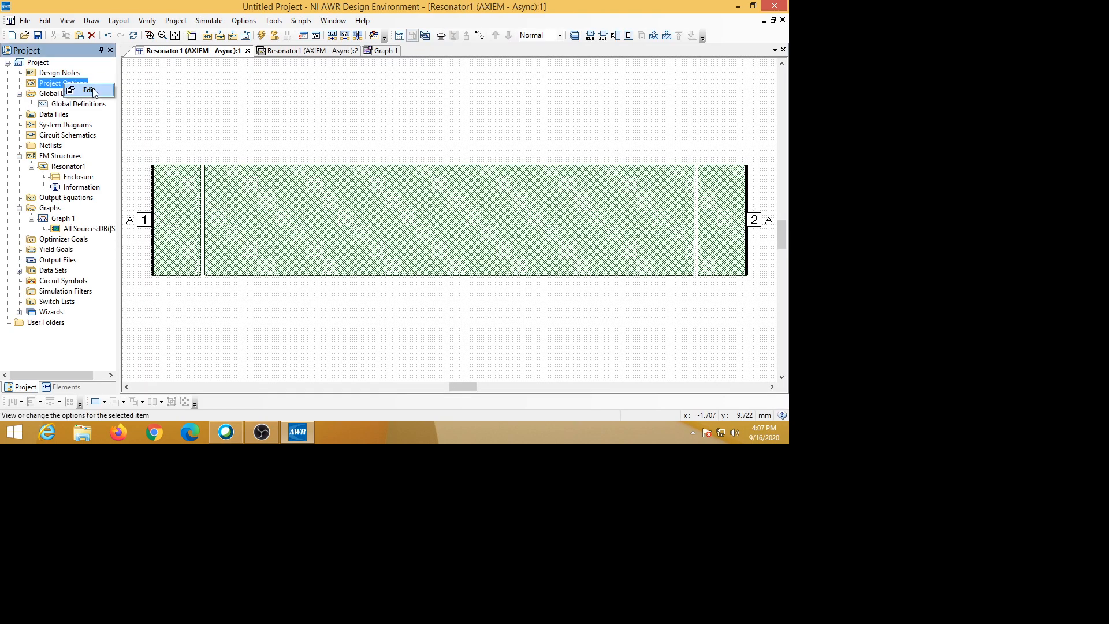
drag(83, 95, 86, 153)
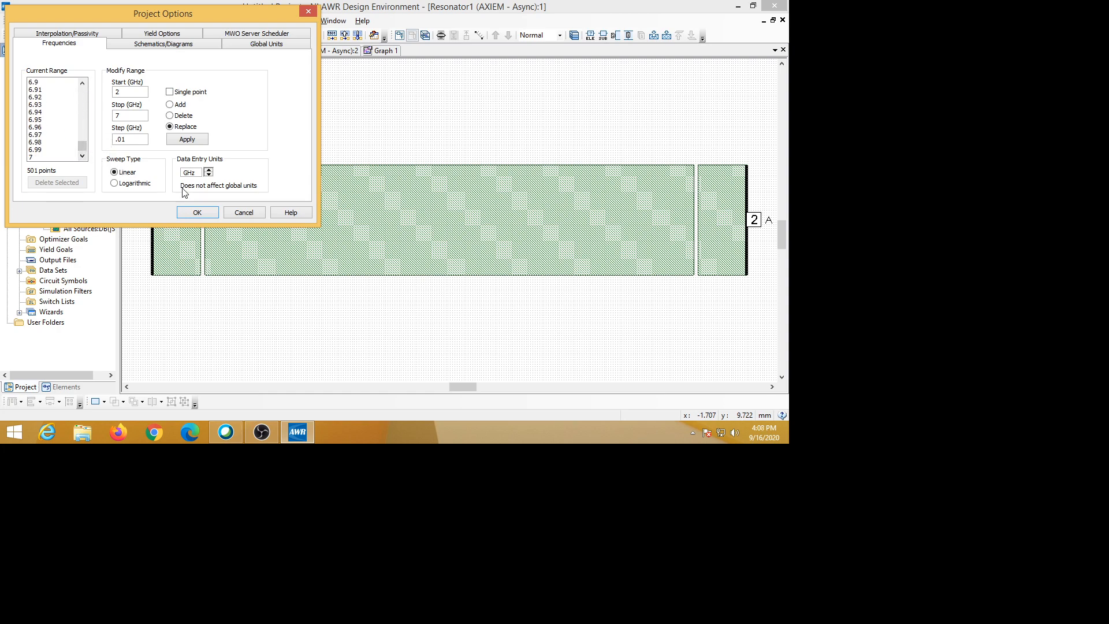
click(195, 212)
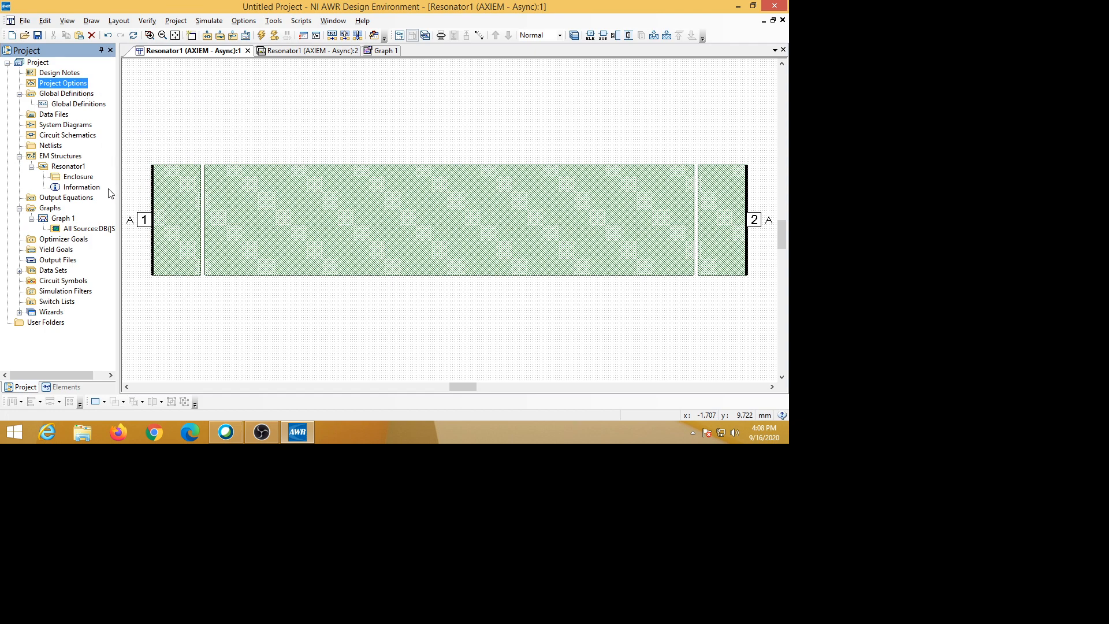
Replace Resonator1's own frequency range with a linear sweep from 2 to 7 GHz in 0.01 GHz steps, and accept the options.
right_click(83, 168)
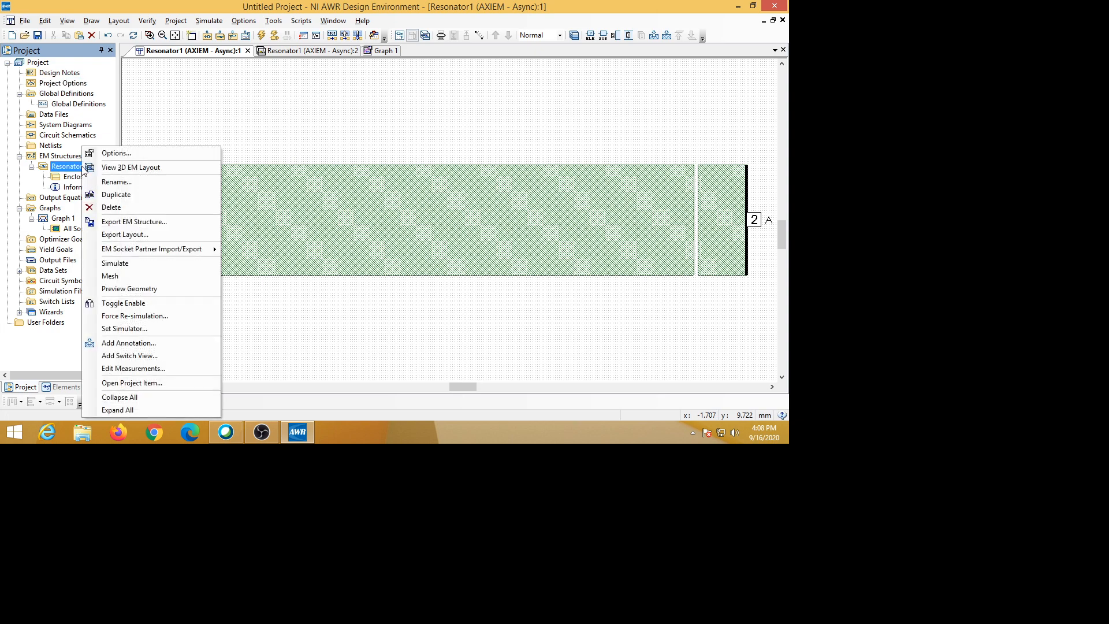
click(120, 153)
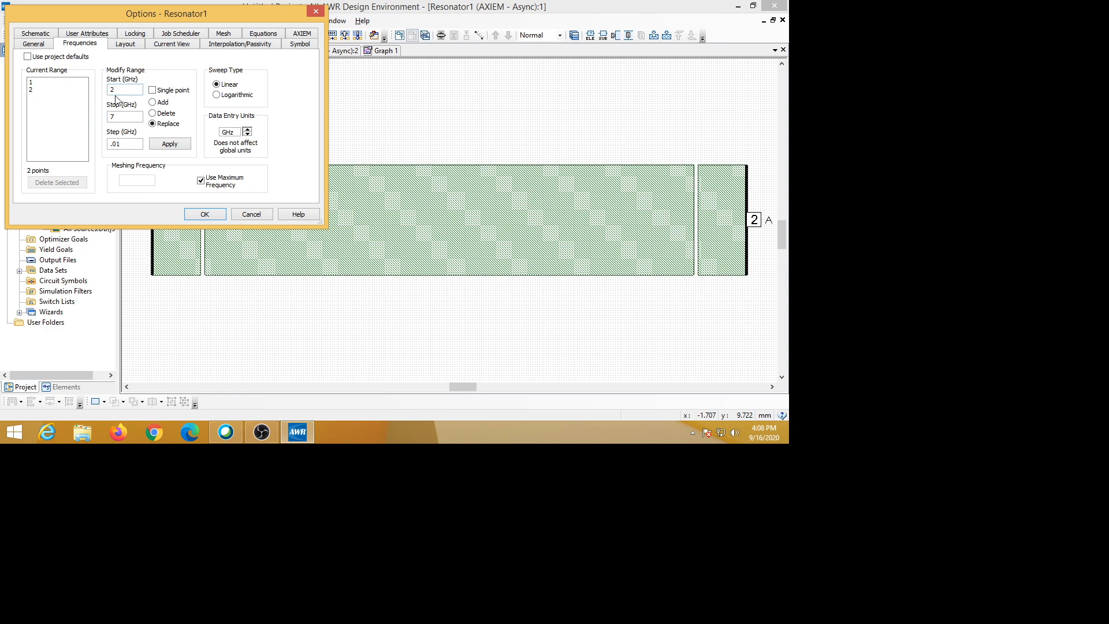
click(173, 147)
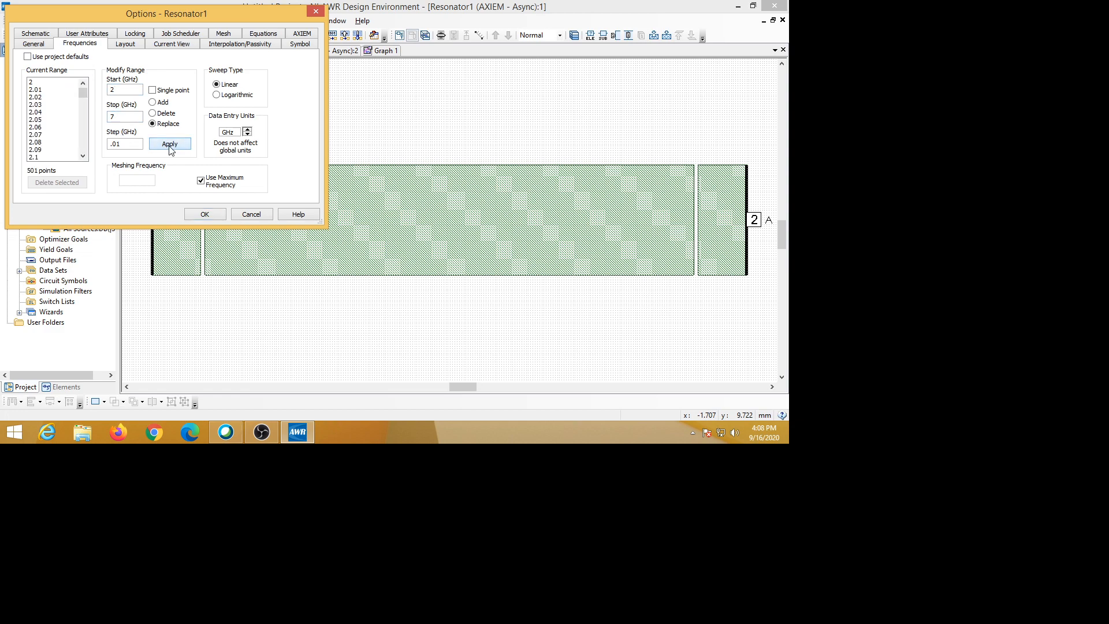
mouse_move(82, 97)
mouse_down()
mouse_move(87, 154)
mouse_move(83, 94)
mouse_up()
click(204, 215)
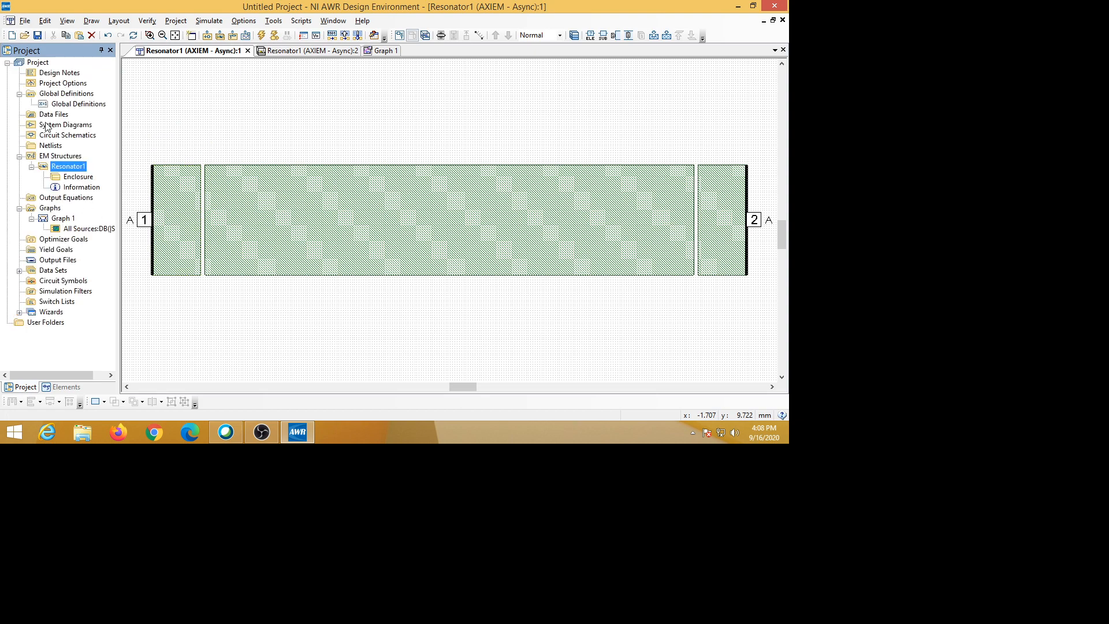
Review the frequency settings in the Resonator1 structure options.
right_click(80, 169)
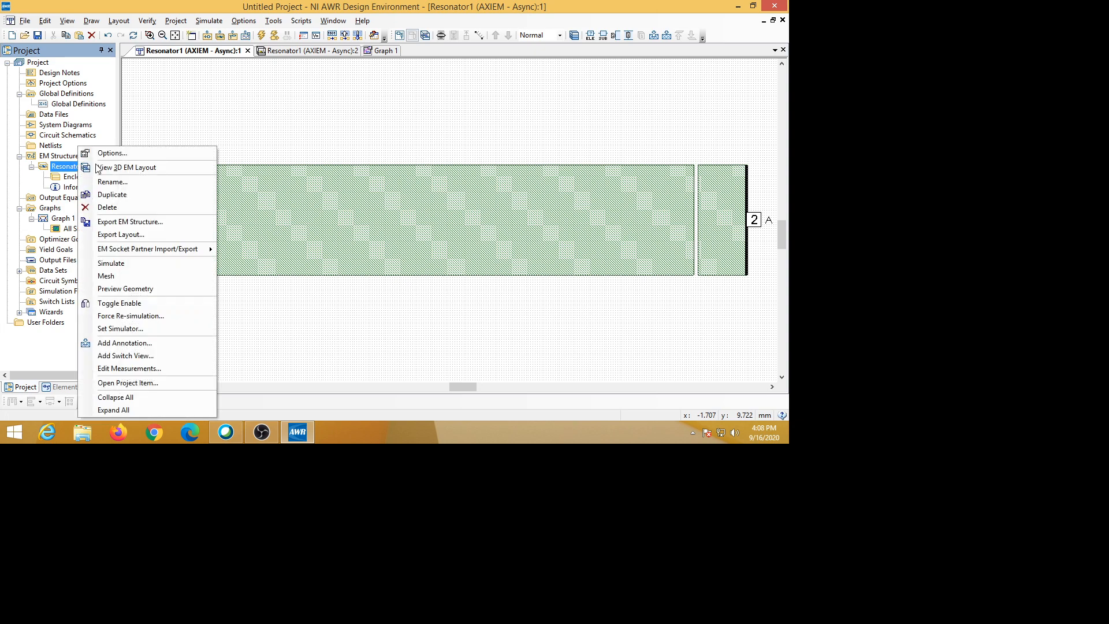
click(112, 153)
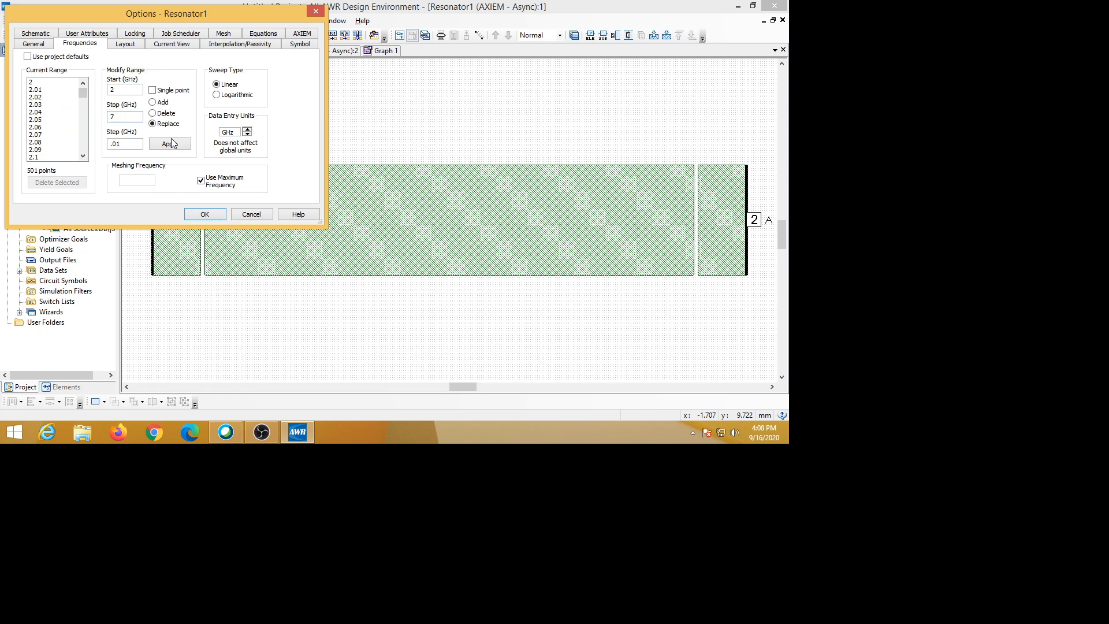
click(202, 215)
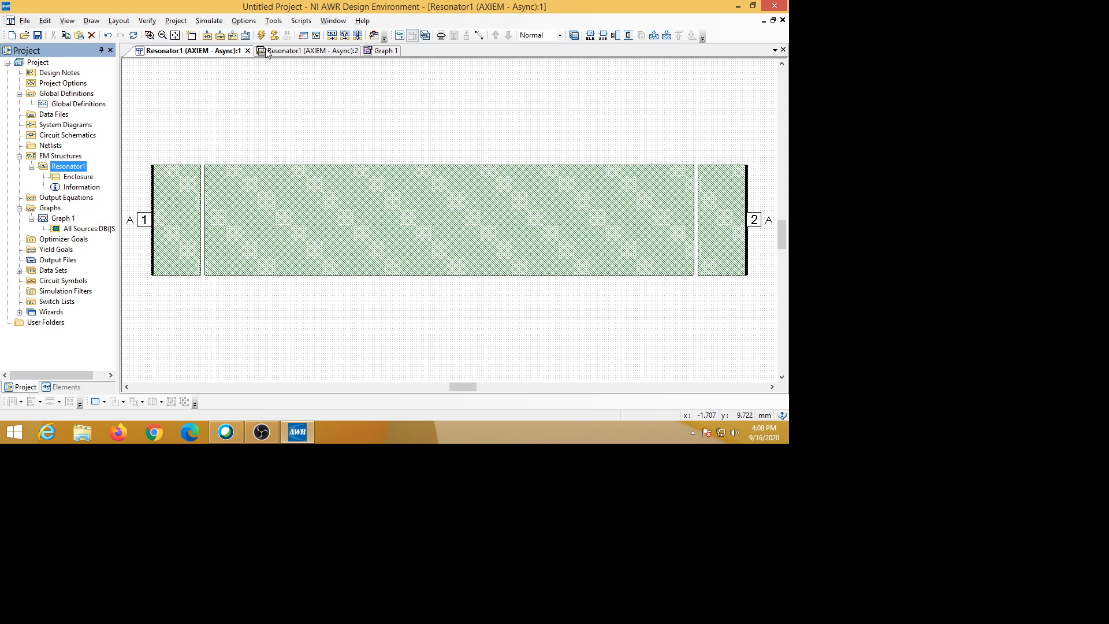
Rerun the analysis of Resonator1 and show the S21 response in Graph 1.
click(214, 23)
click(221, 33)
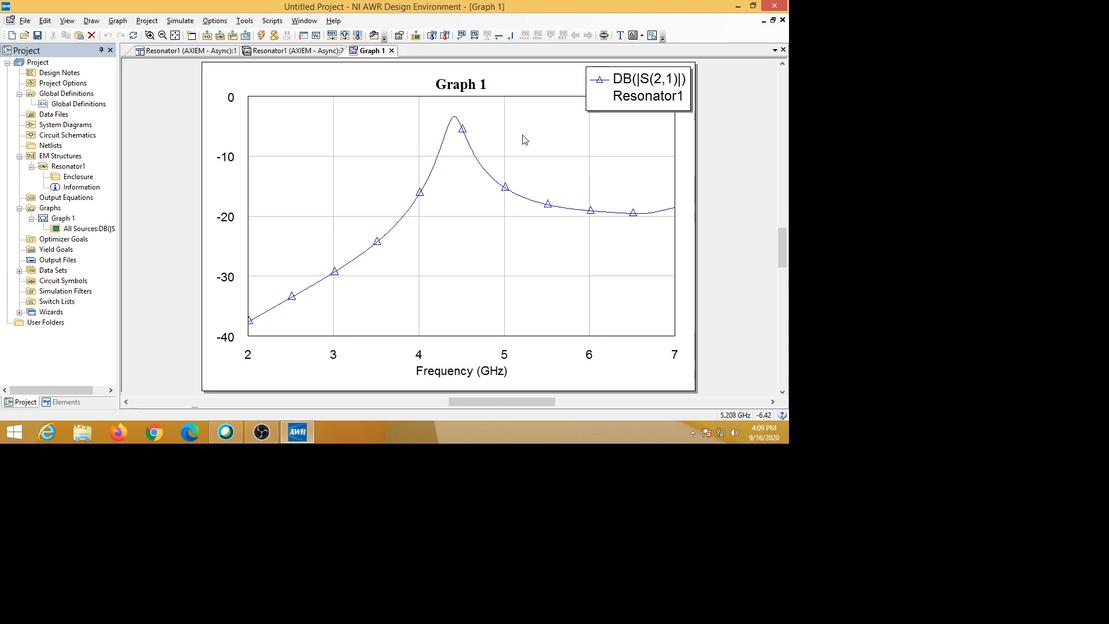
Add a marker to the S21 curve in Graph 1 at the resonance peak, at about 4.41 GHz.
right_click(478, 115)
click(454, 121)
right_click(505, 132)
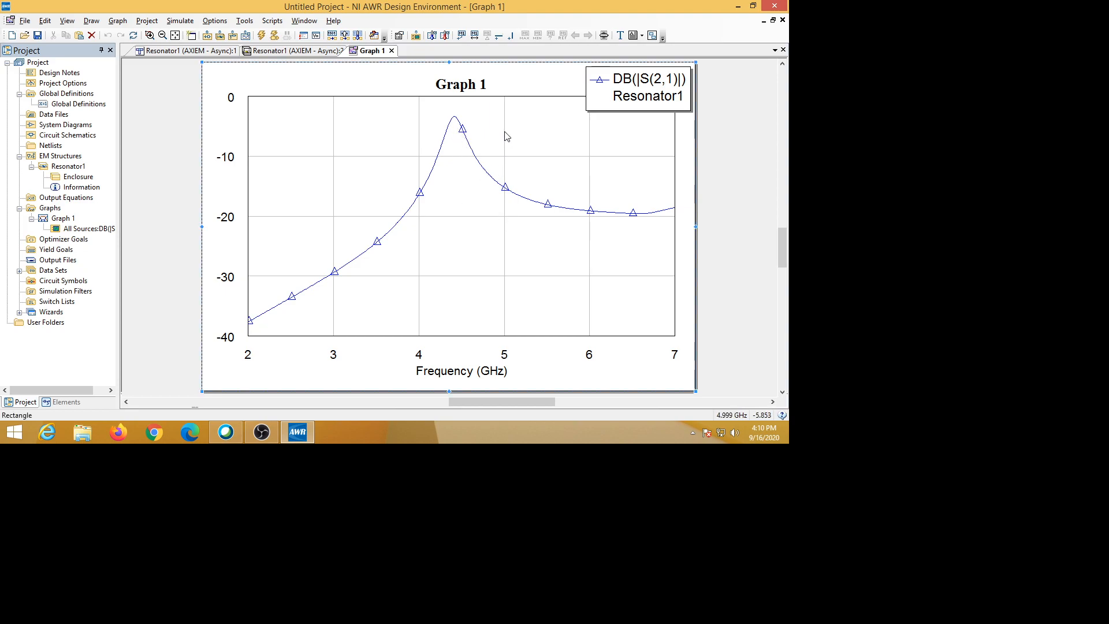
click(542, 218)
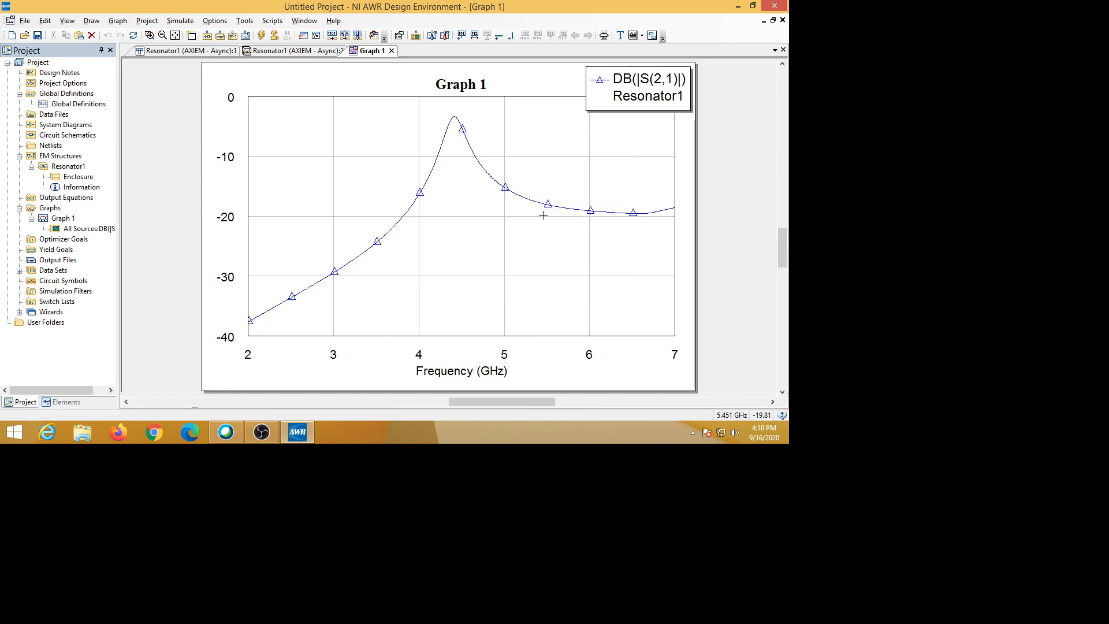
click(456, 116)
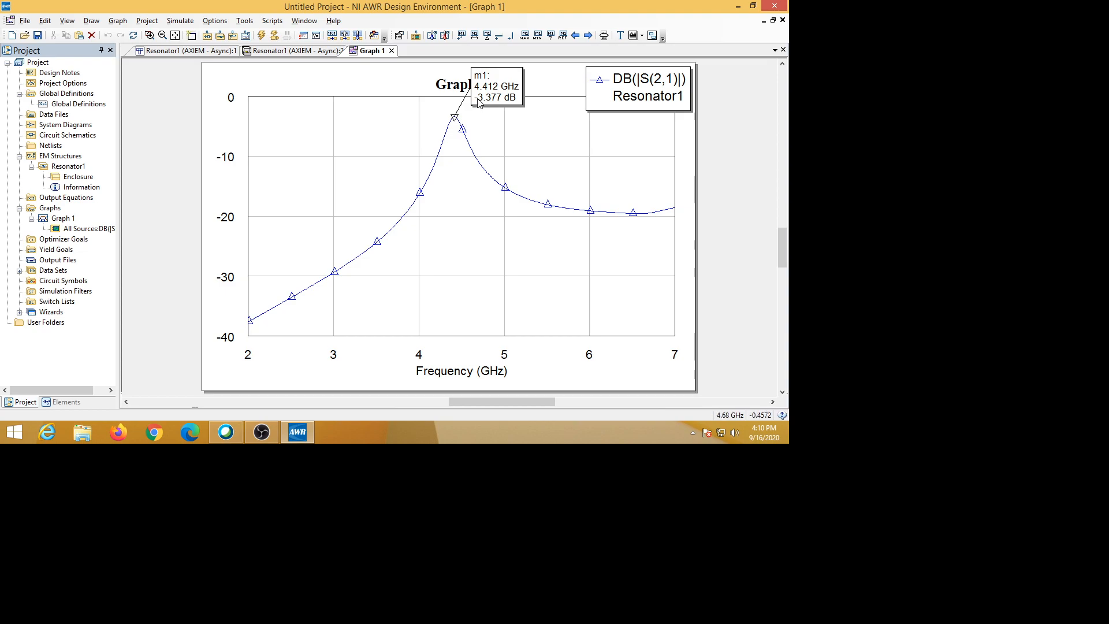
Look at the Resonator1 layout with its coupling gaps and return to the marked response in Graph 1.
click(188, 52)
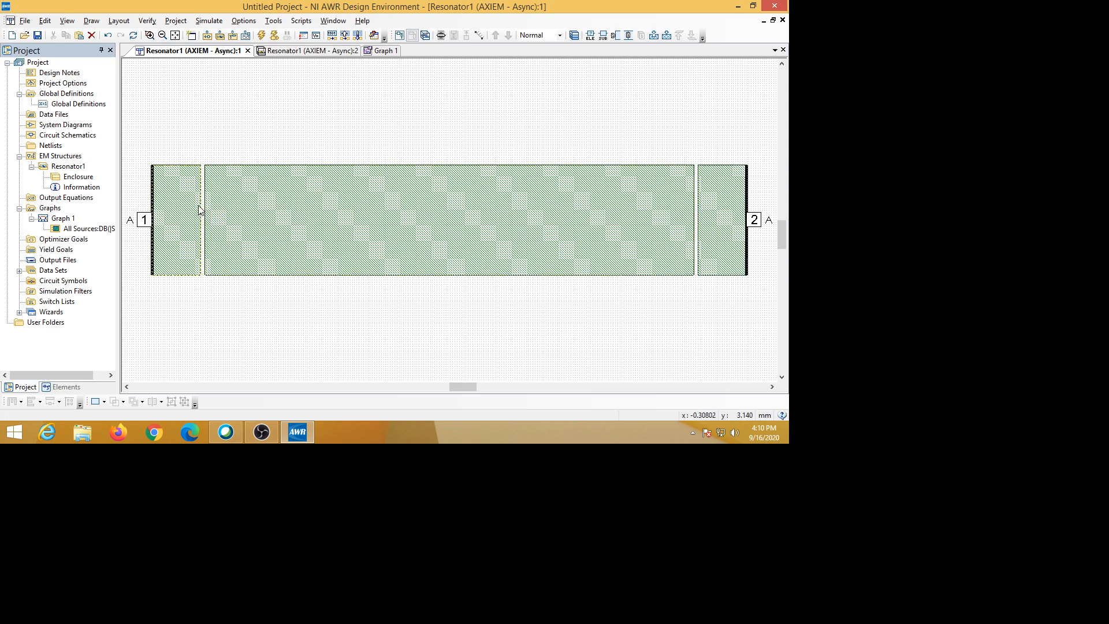
click(384, 51)
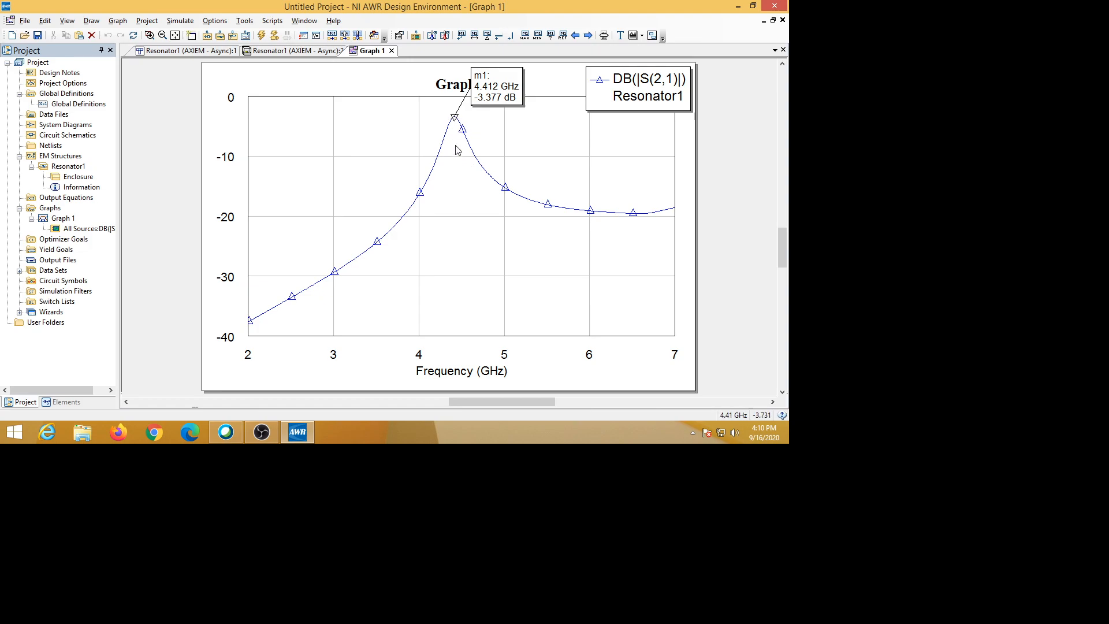